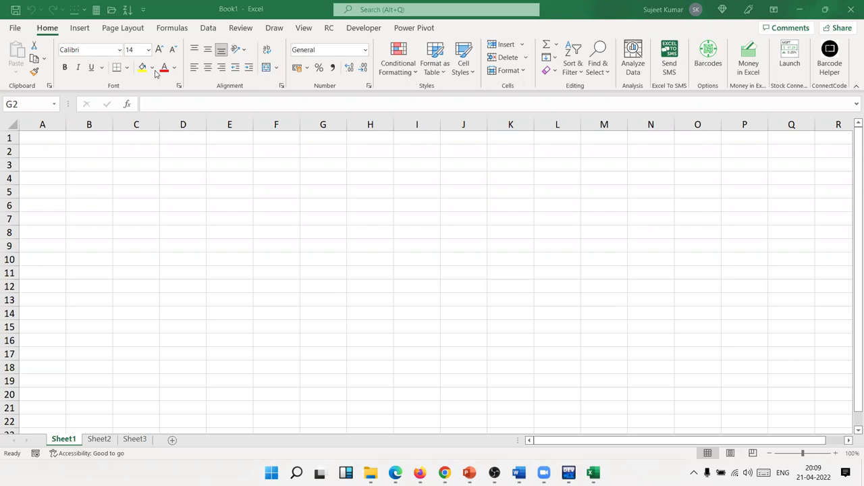
Look through the Insert ribbon in Excel and cancel a trial entry of 10 in B2
click(59, 137)
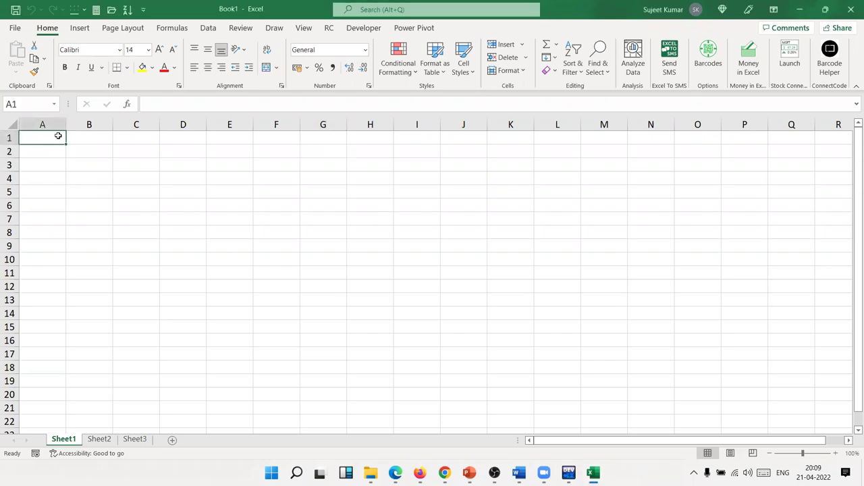
click(73, 30)
click(44, 40)
key(Escape)
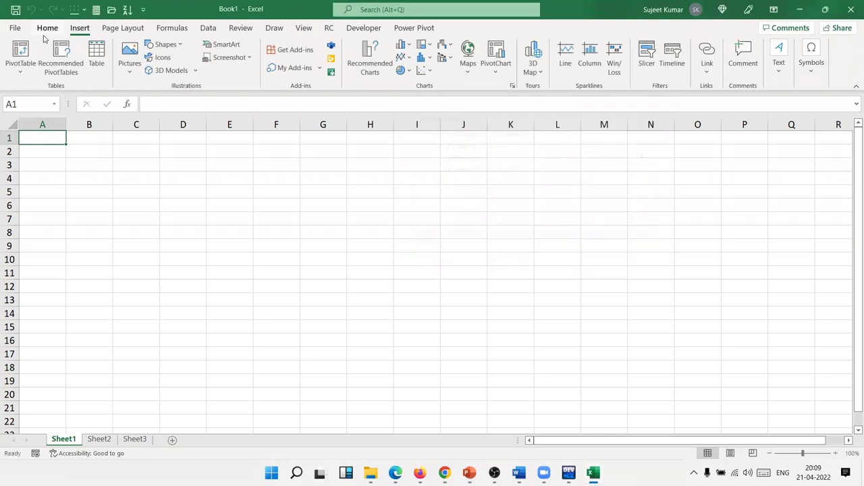
click(46, 30)
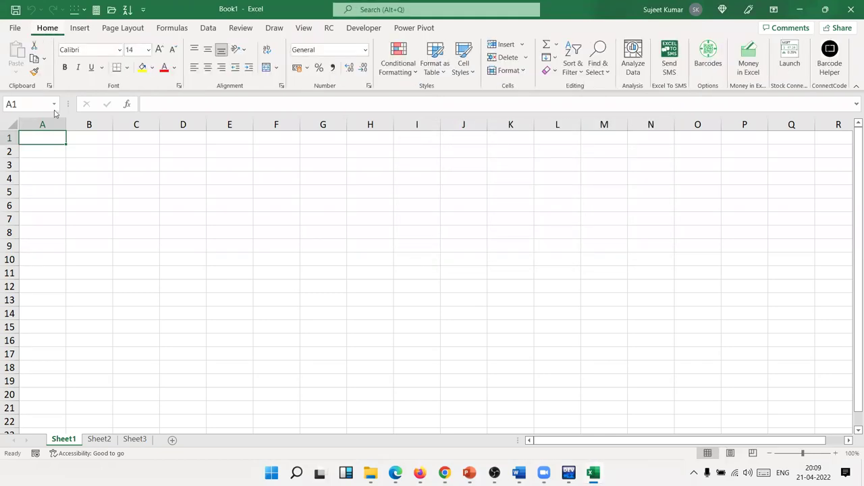
click(96, 155)
scroll(99, 164, up, 4)
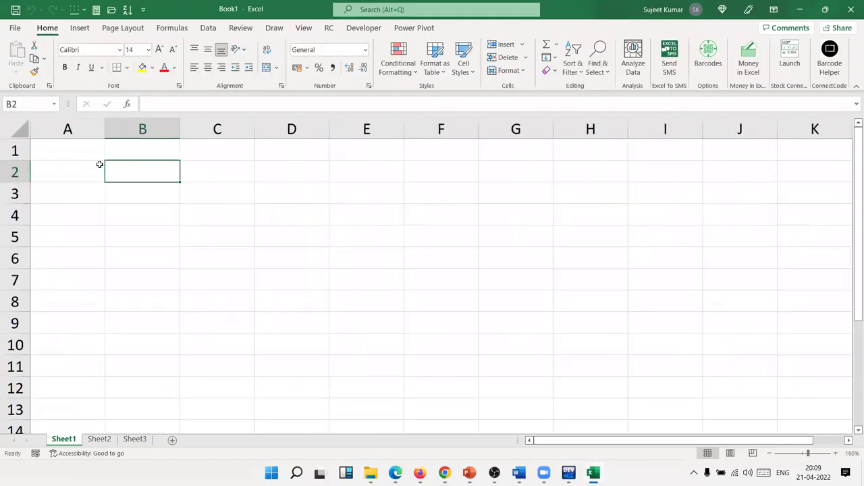
scroll(99, 162, up, 3)
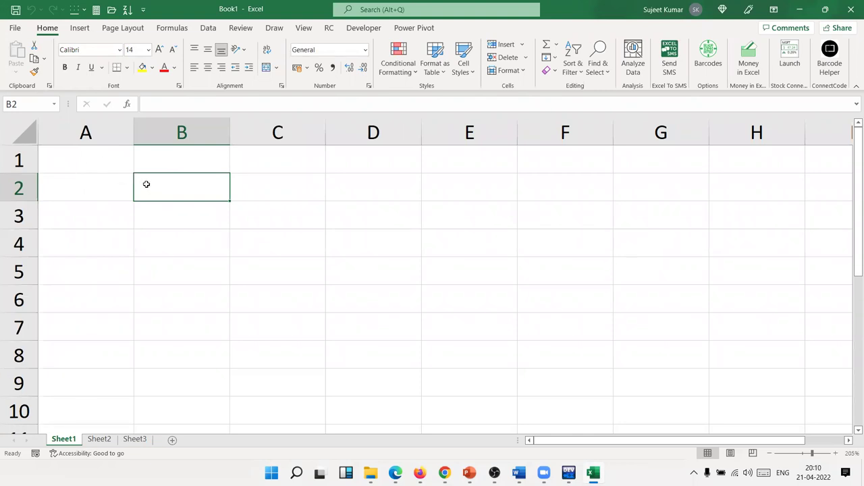
scroll(146, 184, up, 2)
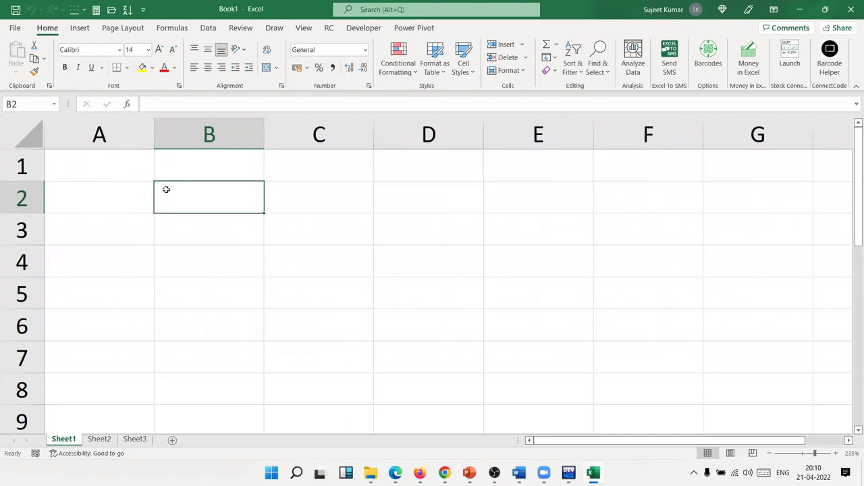
text(10)
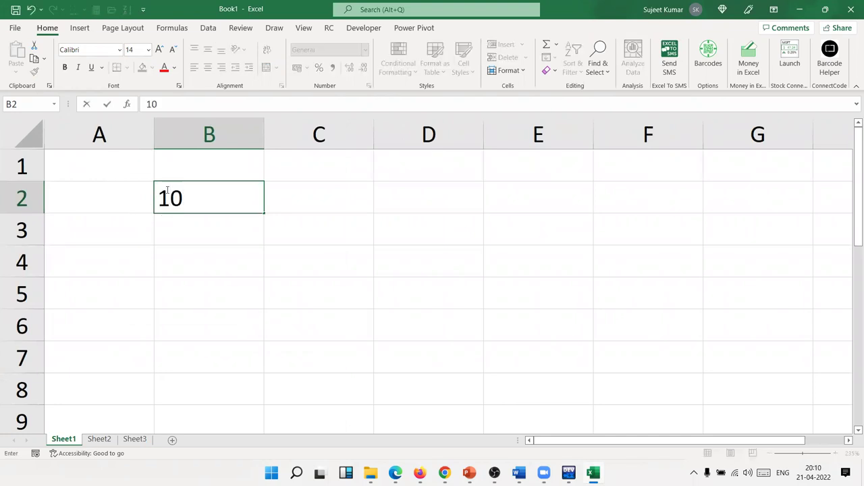
key(Escape)
In Word, undo the last edit and type '10th 22nd 23rd' as superscript ordinals, then return to Excel
mouse_move(520, 466)
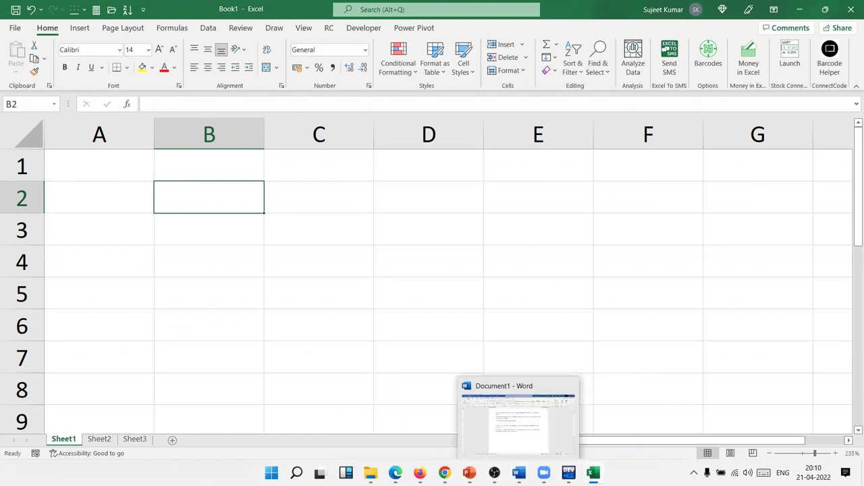
click(521, 437)
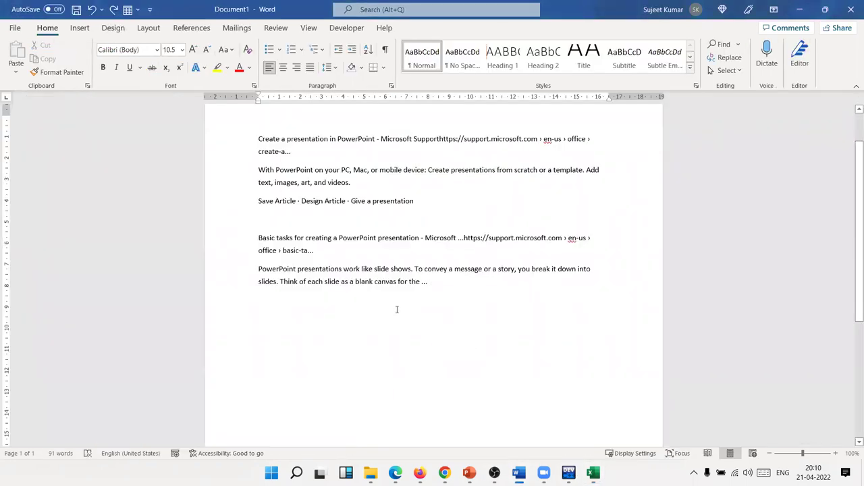
key(ctrl+z)
text(10th )
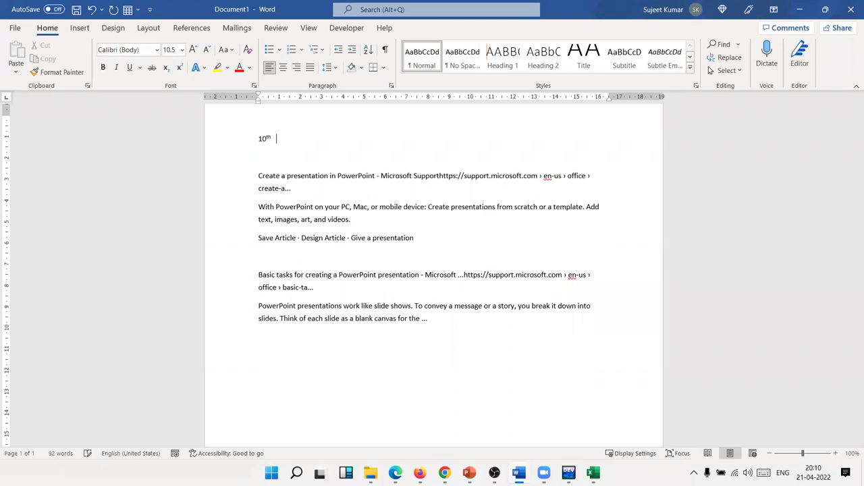
text( 2)
text(2nd  )
text(23)
text(rd)
key(alt+Tab)
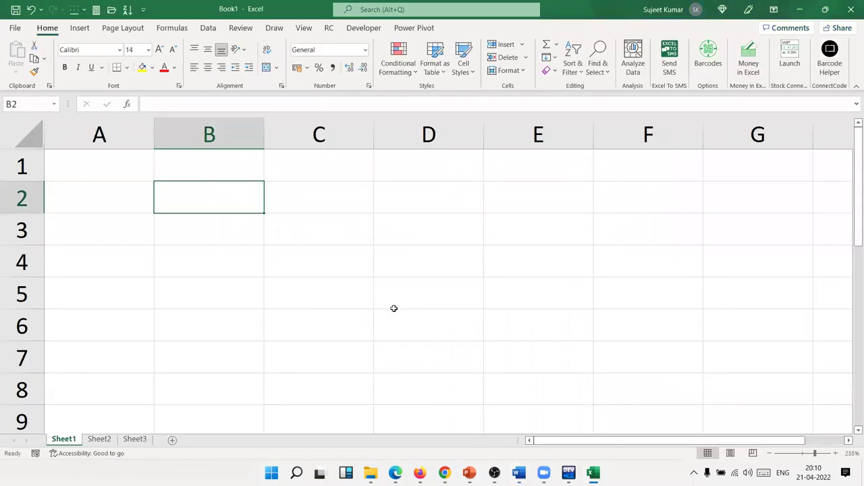
Enter 10th in cell B2
text(2)
key(BackSpace)
text(10th)
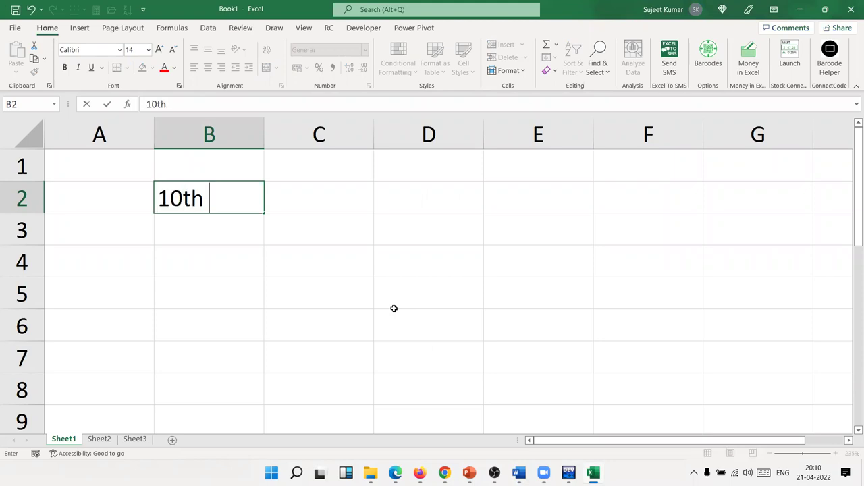
click(322, 252)
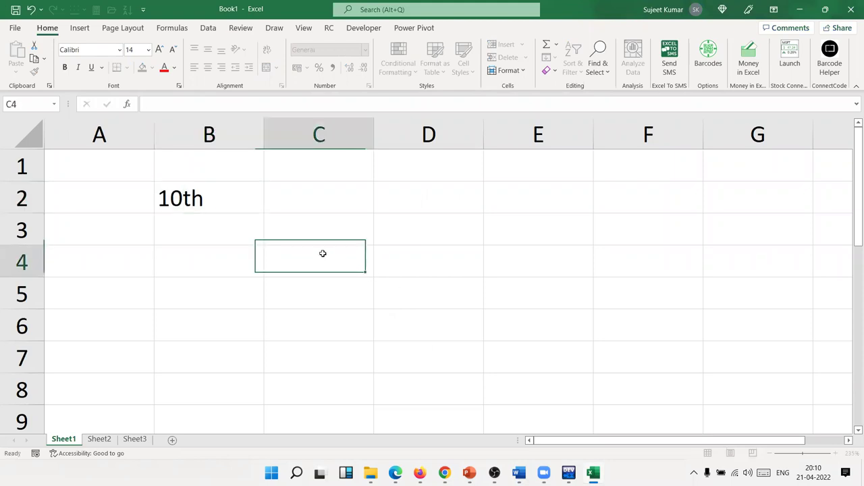
Raise the 'th' of 10th in B2 to superscript through the Font dialog
click(192, 198)
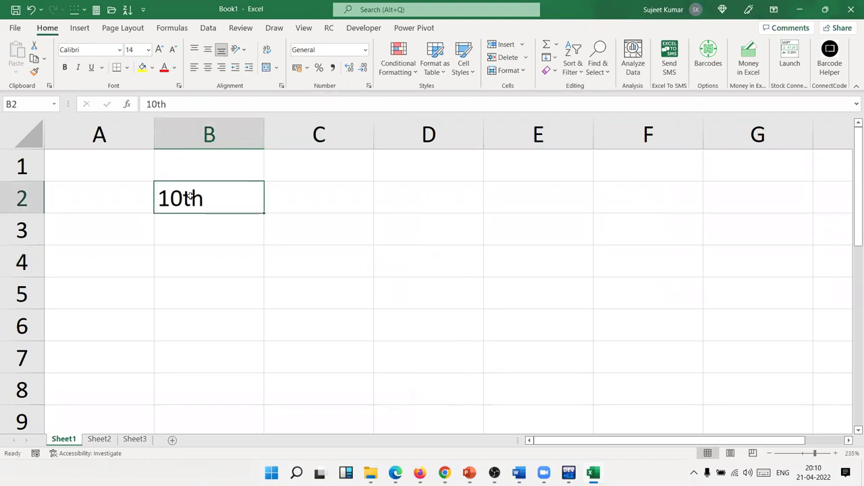
double_click(191, 196)
drag(184, 198, 207, 198)
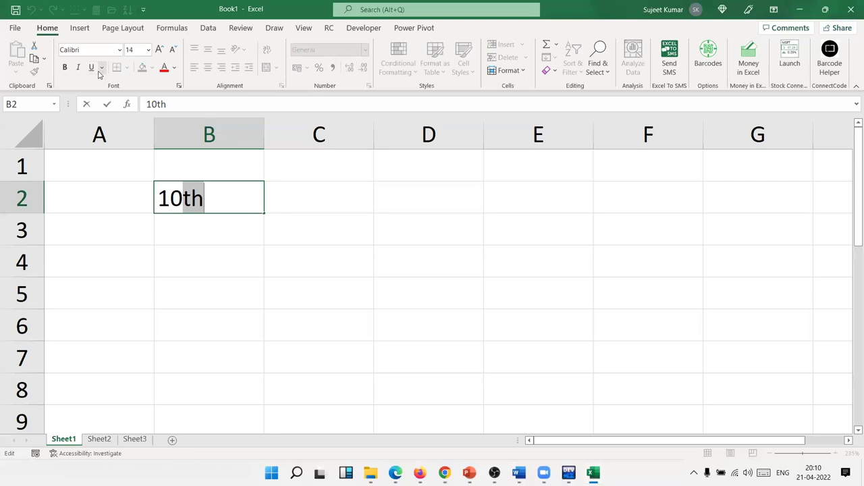
click(179, 85)
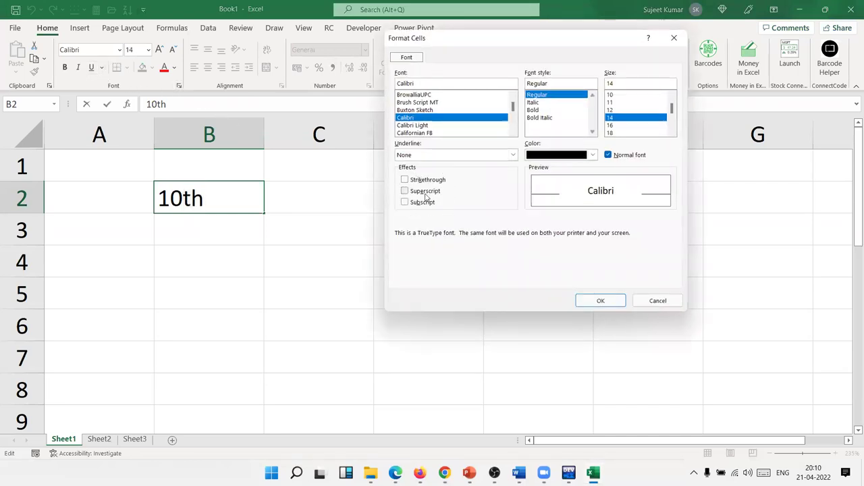
click(426, 194)
click(600, 301)
click(224, 250)
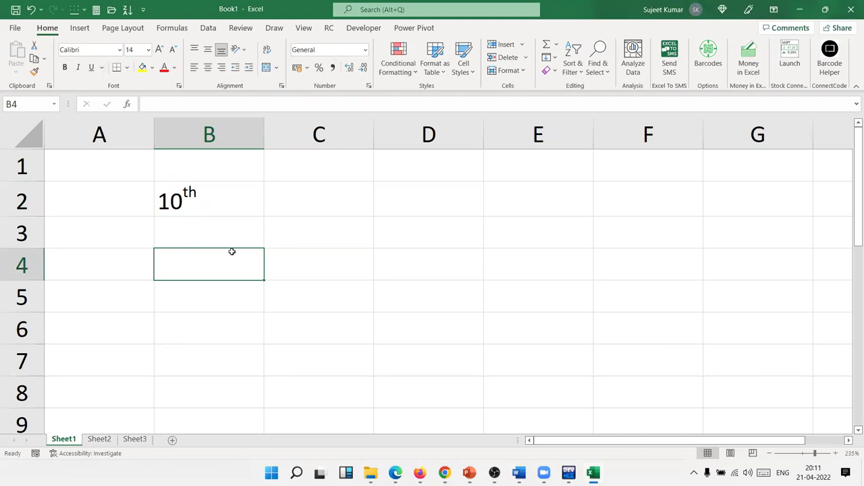
Enter 10o in cell B3
click(287, 210)
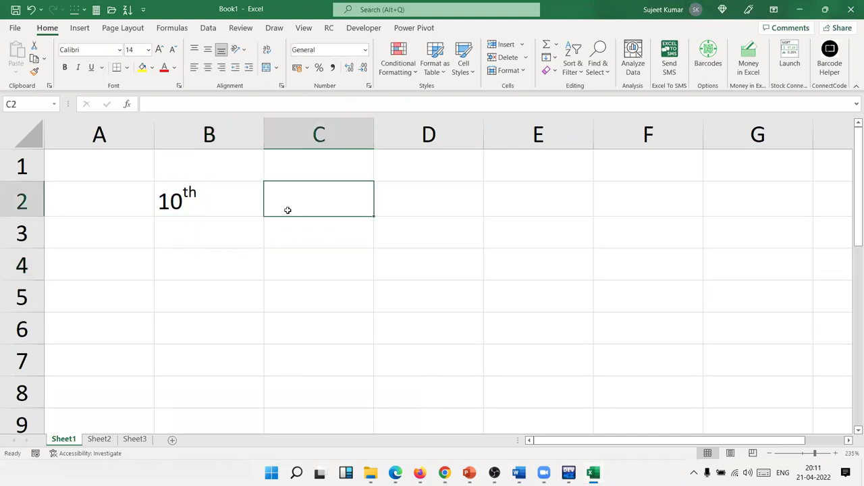
key(Down)
key(Left)
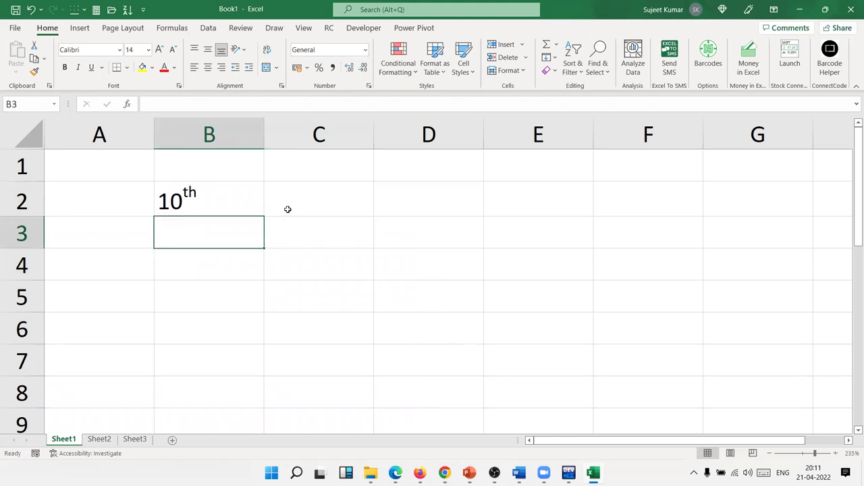
text(10o)
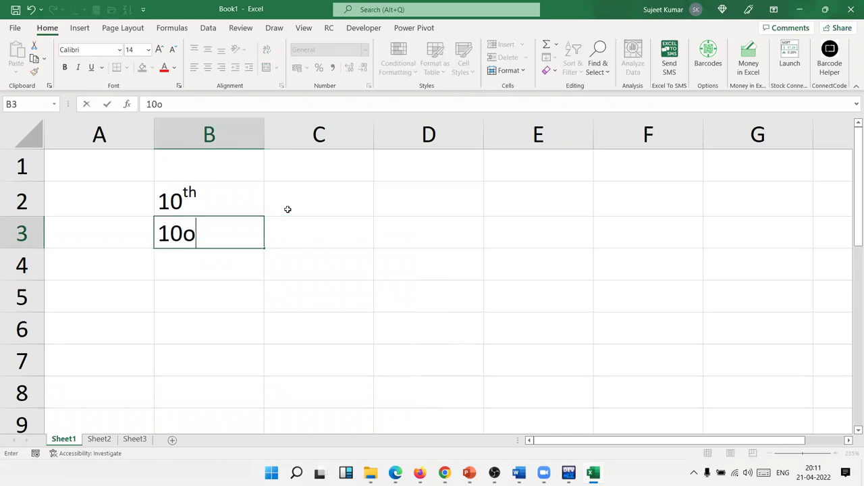
key(Return)
key(Up)
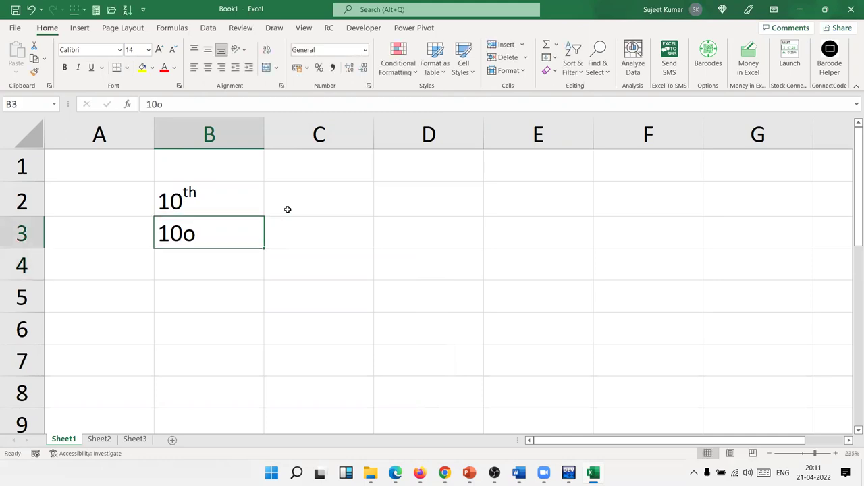
Select the o in B3 and apply superscript in the font settings
double_click(195, 232)
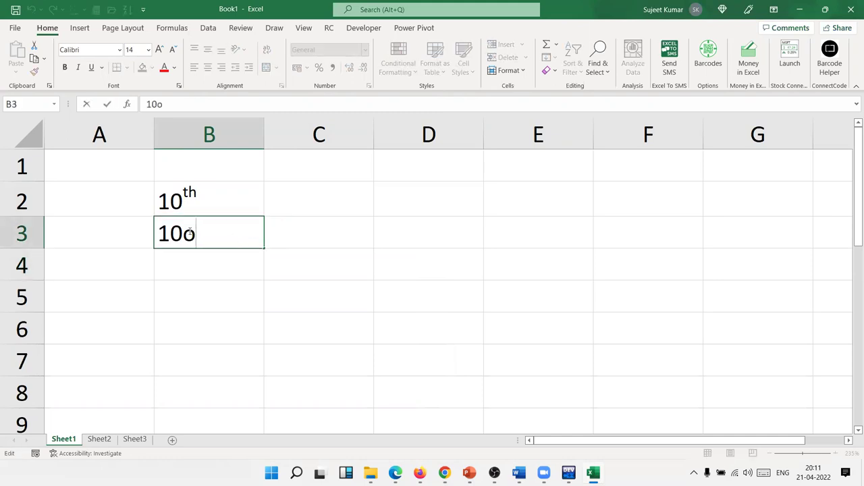
key(shift+Left)
click(183, 104)
click(179, 86)
click(418, 192)
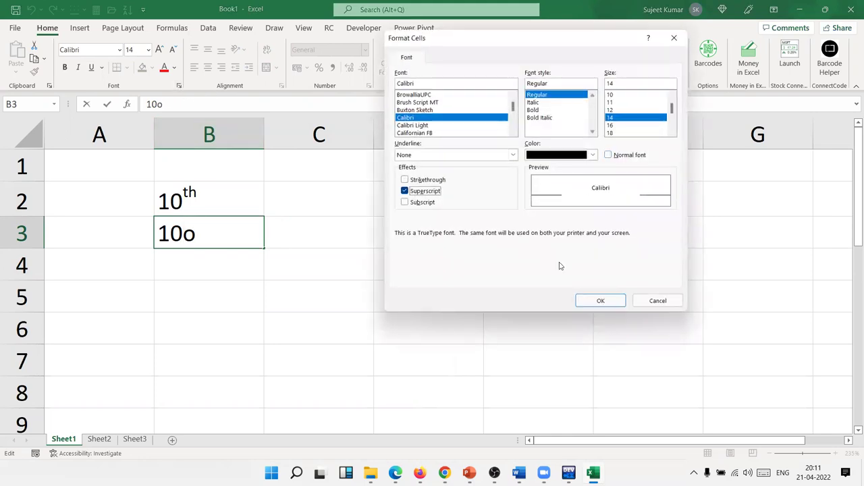
click(600, 301)
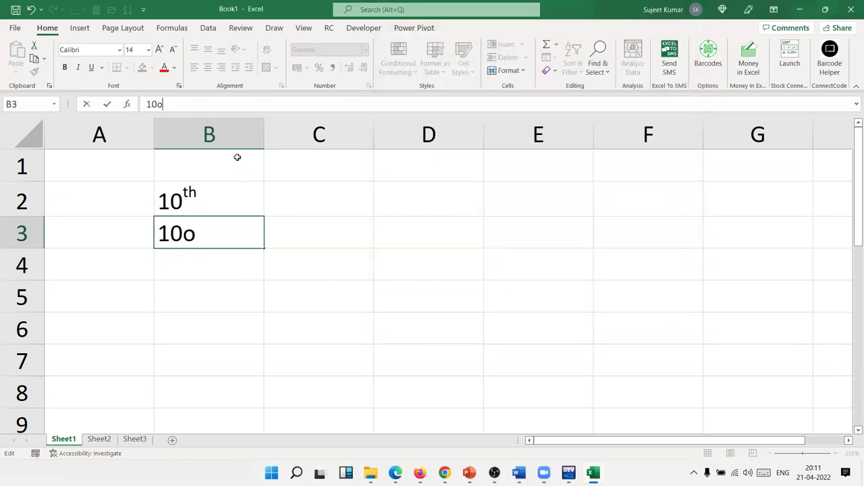
click(178, 85)
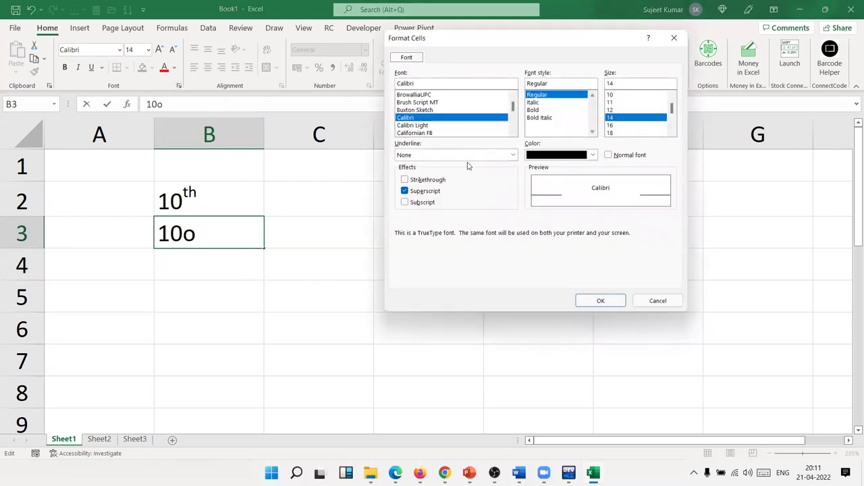
click(425, 192)
click(426, 192)
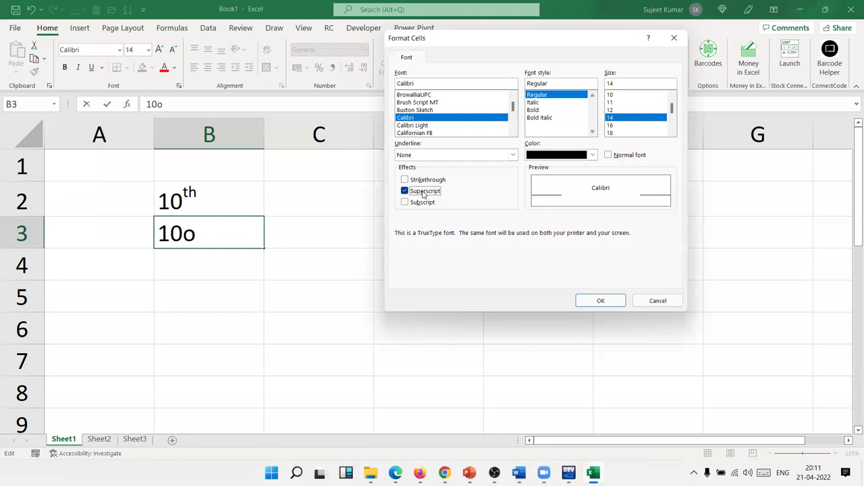
click(600, 300)
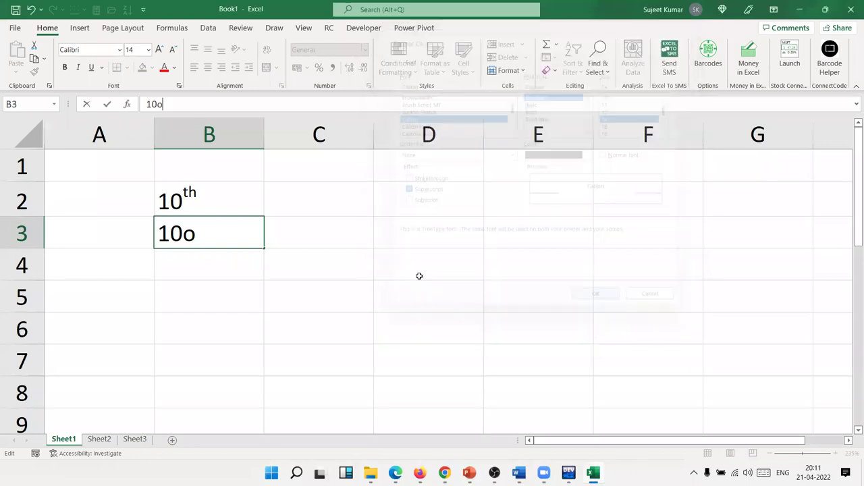
click(234, 273)
Reselect the o in B3 and superscript it via the right-click Format Cells dialog
click(182, 233)
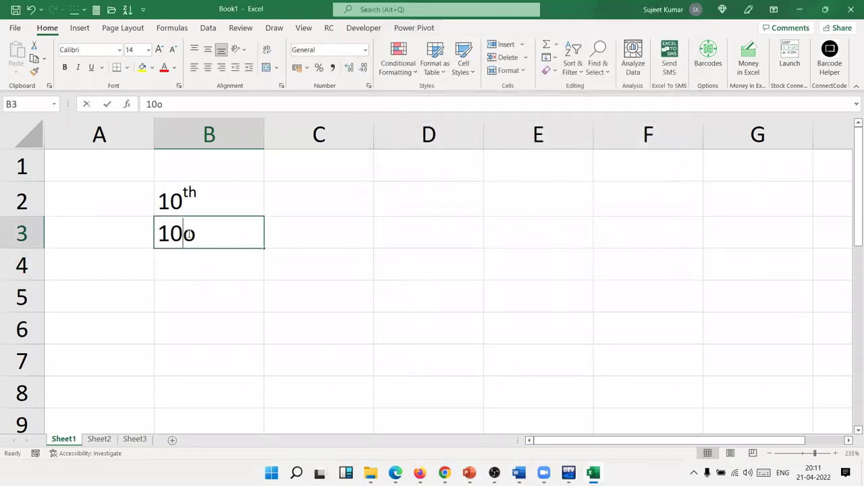
double_click(183, 234)
drag(183, 234, 195, 235)
right_click(195, 234)
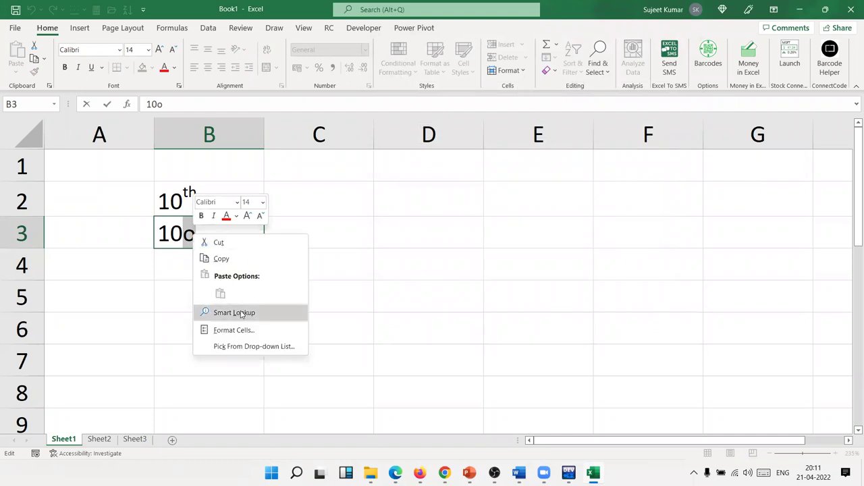
click(246, 334)
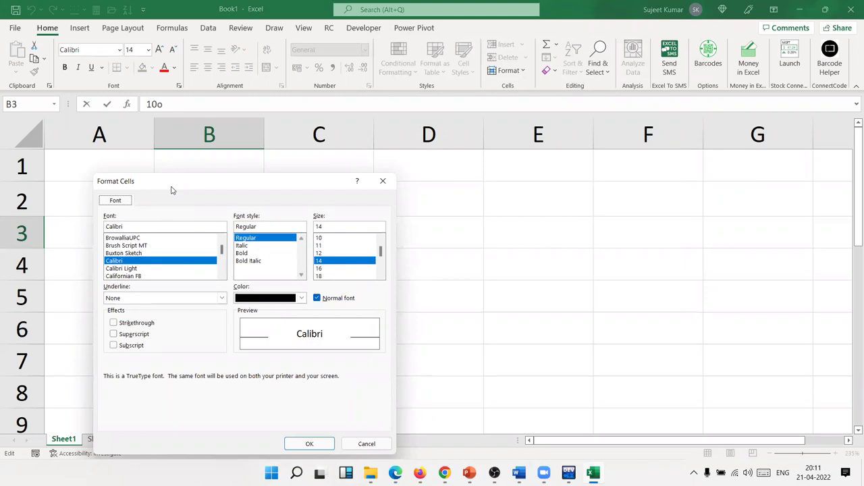
drag(169, 189, 355, 158)
click(319, 303)
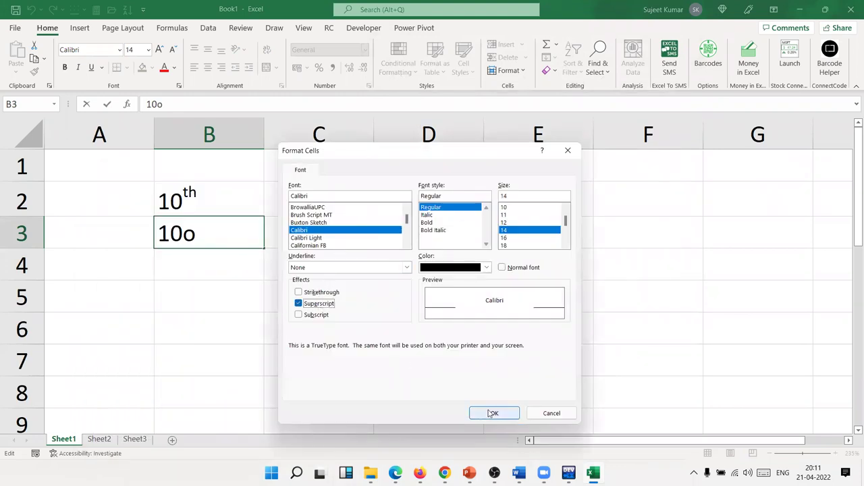
click(493, 412)
click(275, 325)
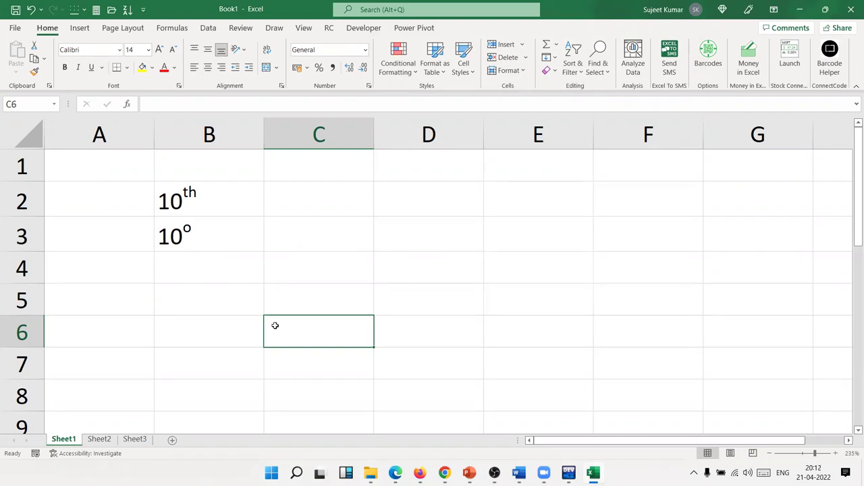
Enter 85, 65, 96, 85, 65 and 25 down D1:D6
click(195, 273)
click(464, 164)
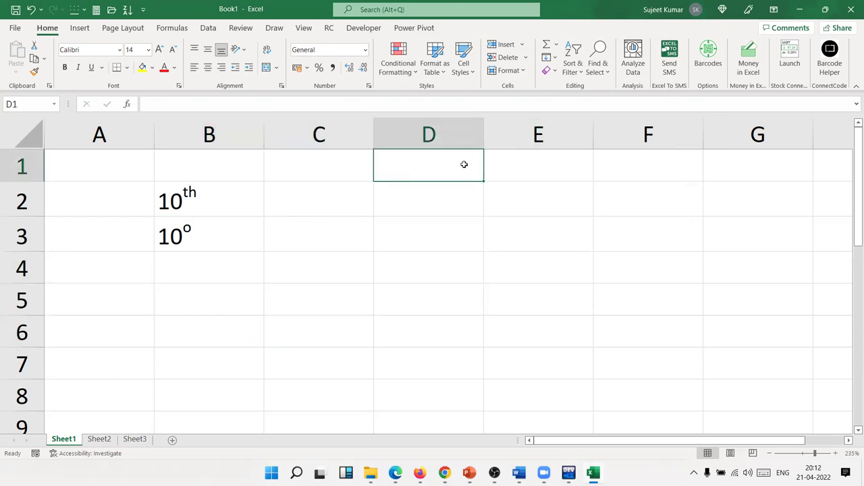
text(85)
key(Return)
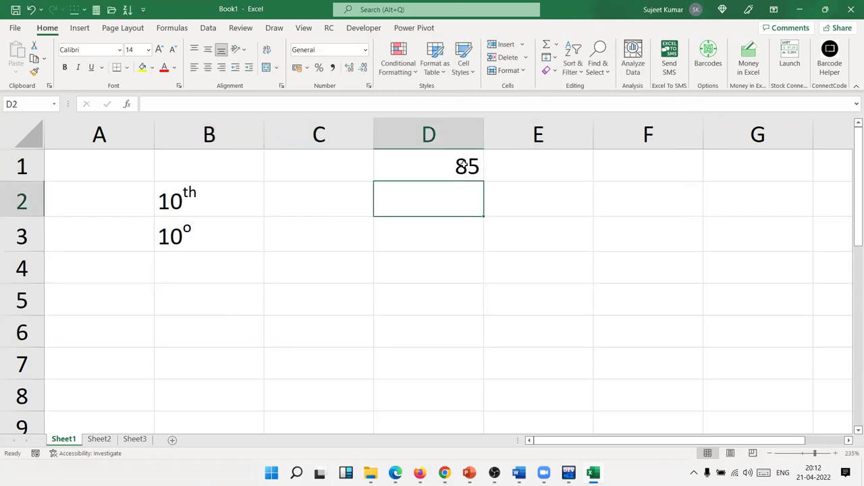
text(65)
key(Return)
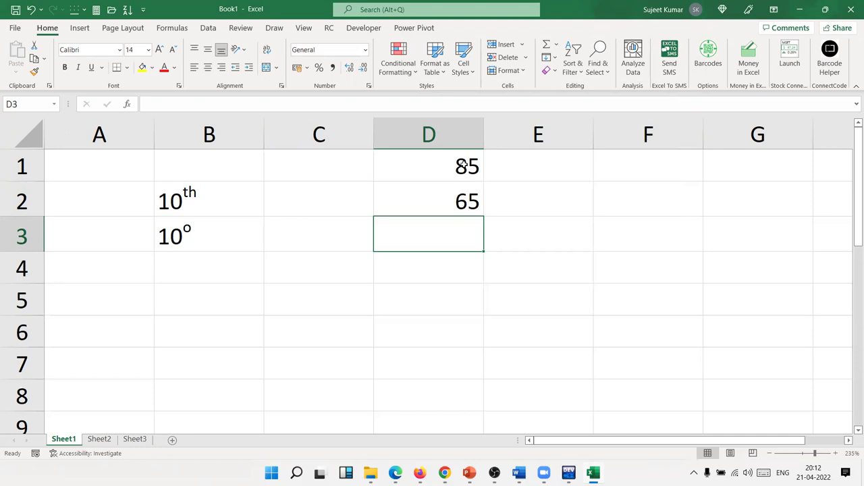
text(96)
key(Return)
text(85)
key(Return)
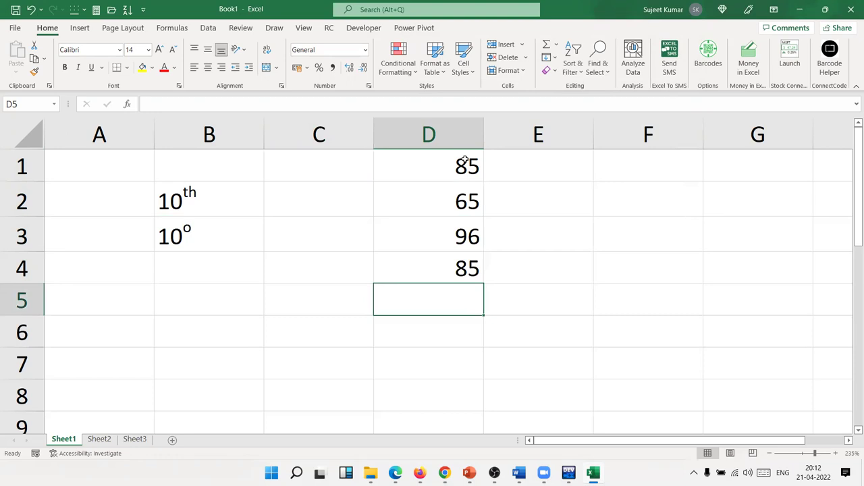
text(6)
text(5)
key(Return)
text(25)
key(Return)
Delete the extra values typed into D7:D9 so column D ends at 25 in D6
text(63)
key(Return)
text(25)
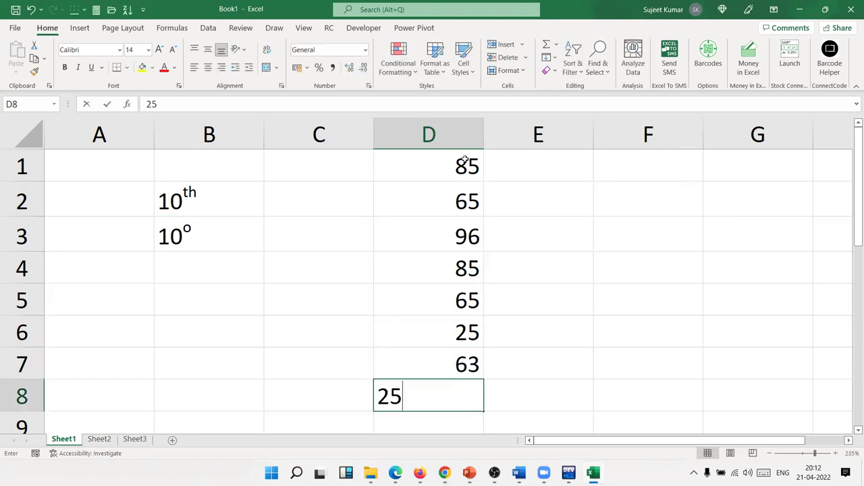
key(Return)
text(65)
key(Return)
scroll(465, 159, up, 1)
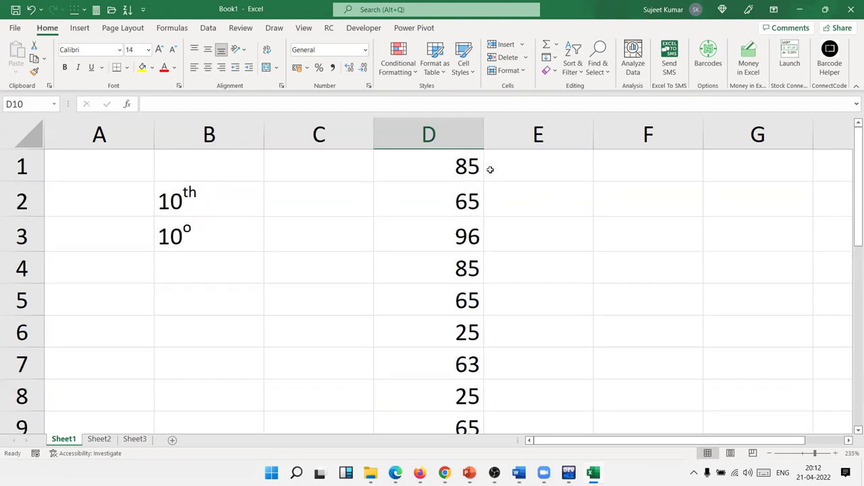
drag(465, 308, 466, 316)
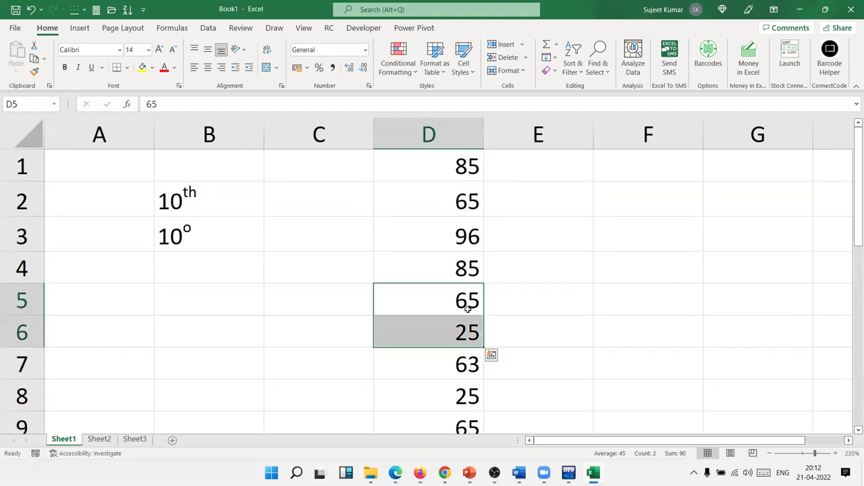
key(Down)
key(Down)
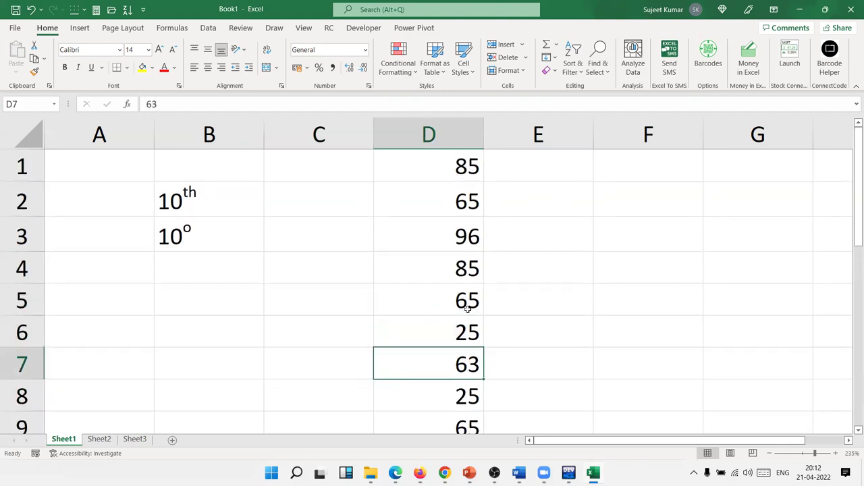
key(shift+Down)
key(shift+Down)
key(Delete)
key(Up)
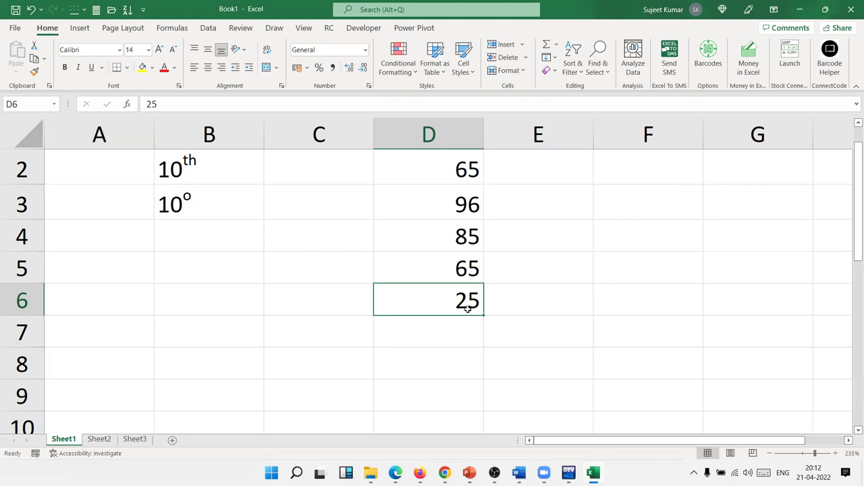
key(Up)
key(Up)
key(Up)
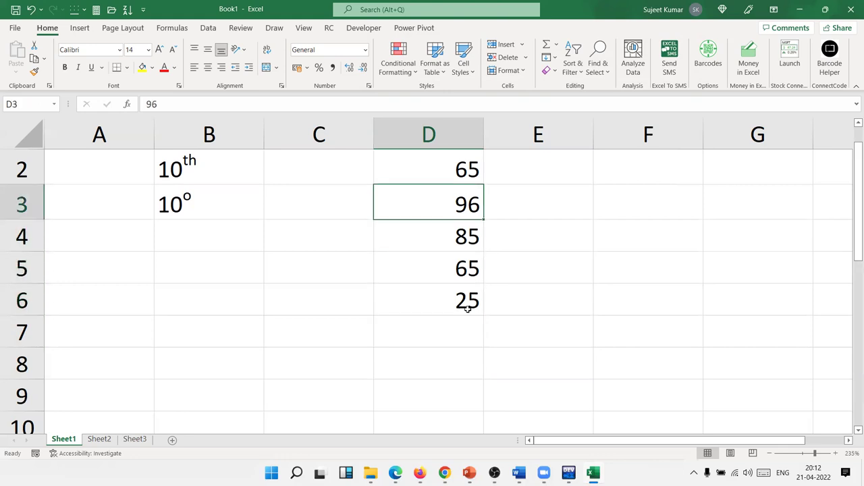
key(Up)
key(Up)
key(Right)
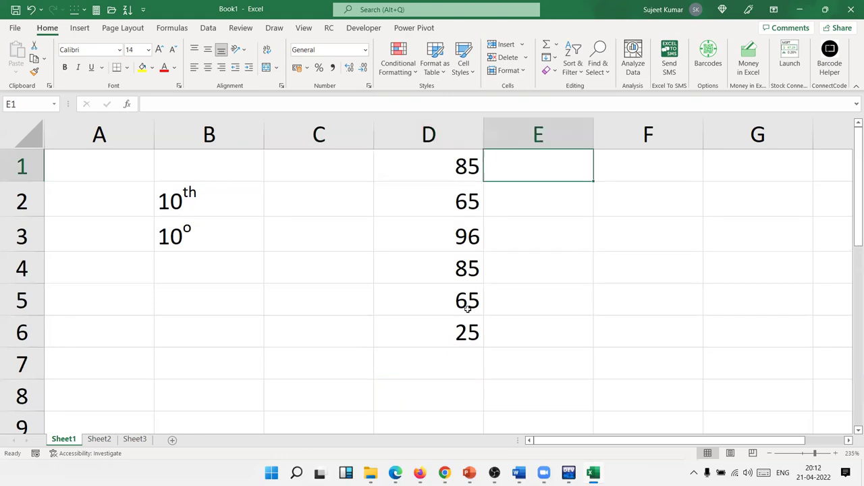
key(Left)
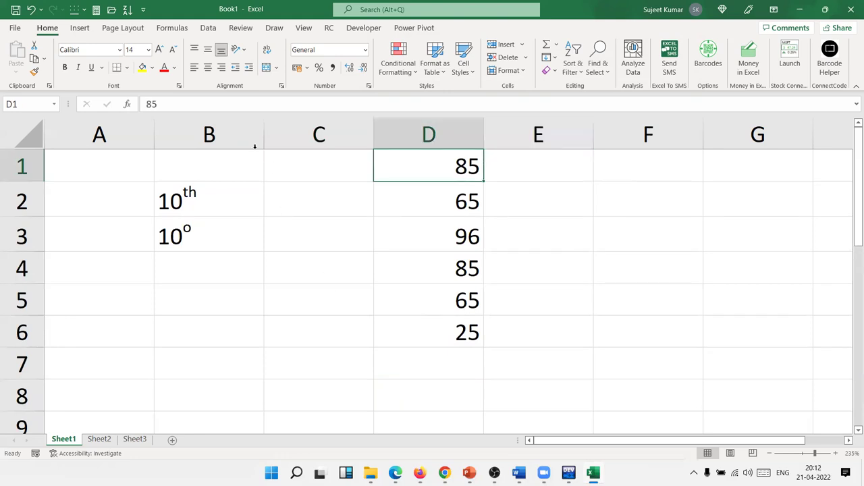
click(237, 106)
text(0)
key(BackSpace)
text(o)
key(Return)
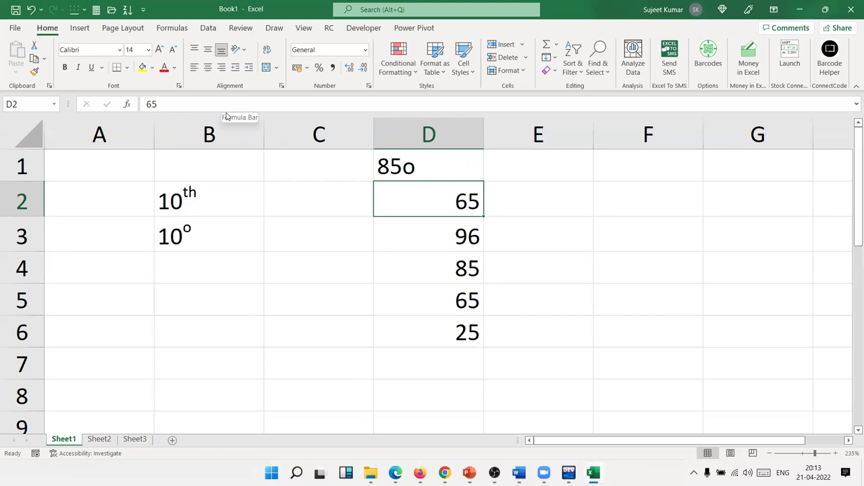
click(448, 171)
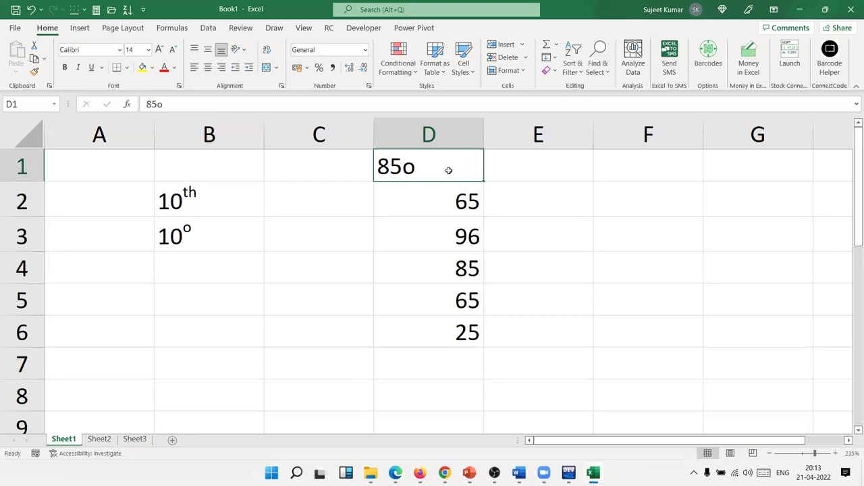
right_click(450, 172)
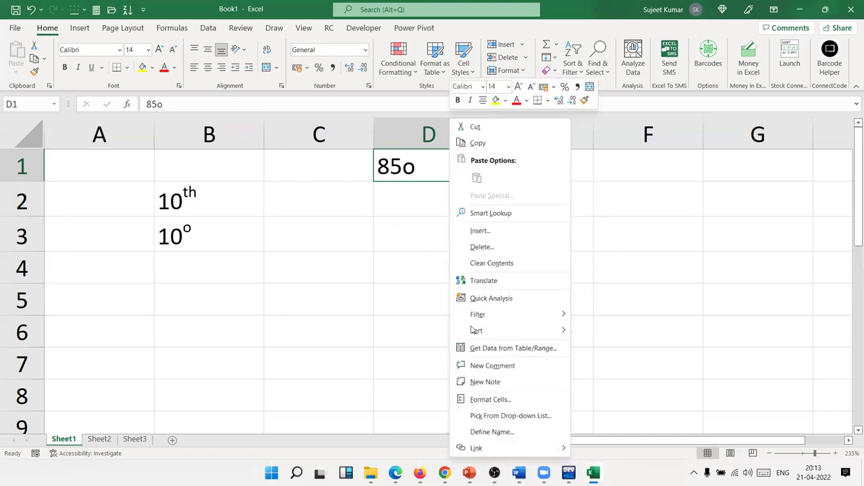
click(476, 400)
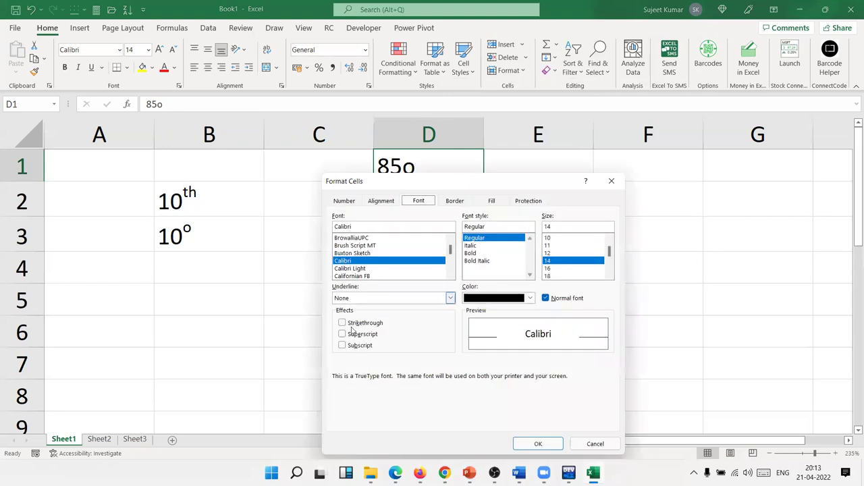
click(352, 334)
click(538, 444)
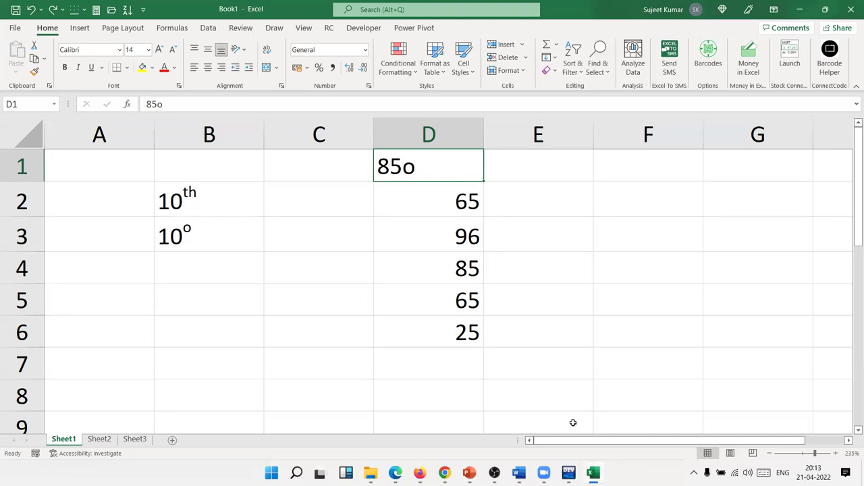
Revert D1 to plain 85, then fill the letter o into E1:E6
key(ctrl+z)
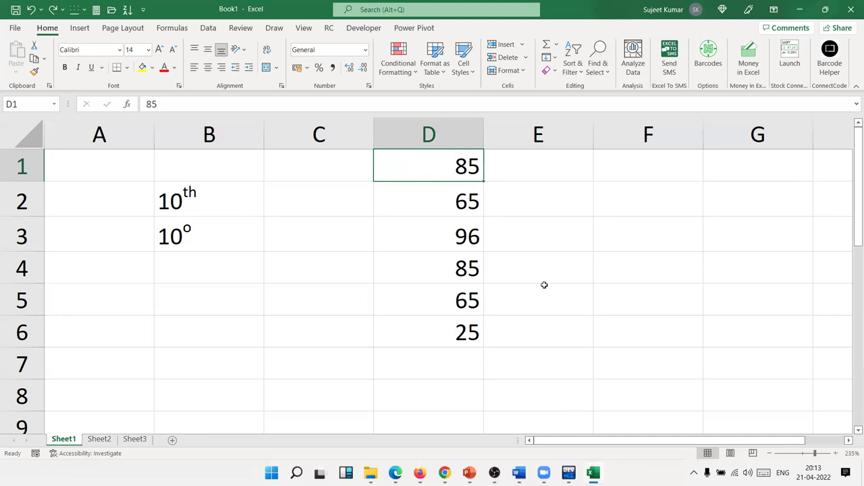
key(Right)
text(o)
key(Return)
key(Up)
key(shift+Down)
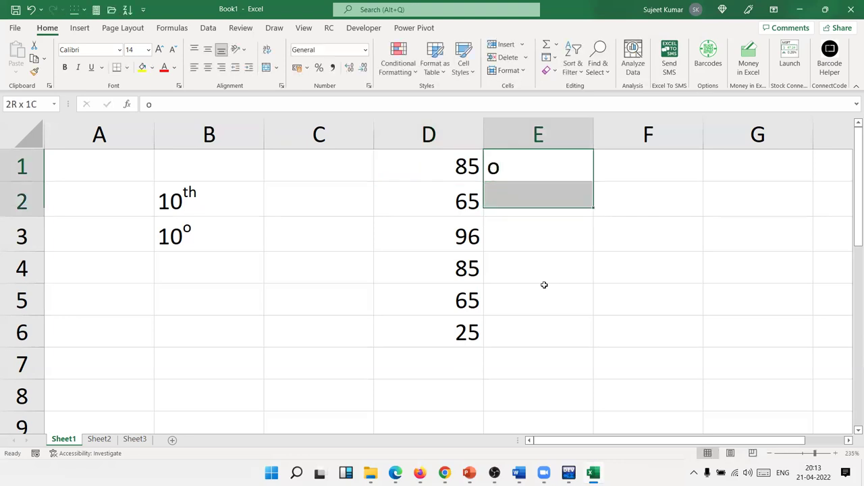
key(shift+Down)
key(shift+Down)
key(shift+Down)
key(shift+Down)
key(shift+Down)
key(shift+Up)
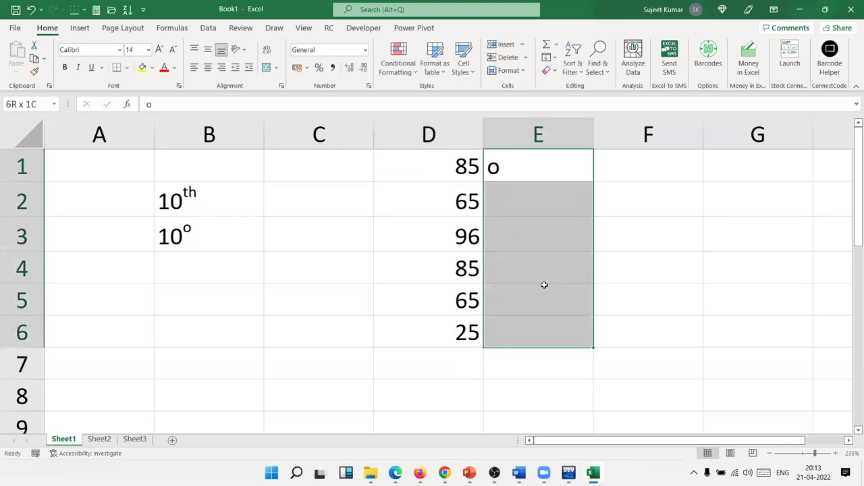
key(ctrl+d)
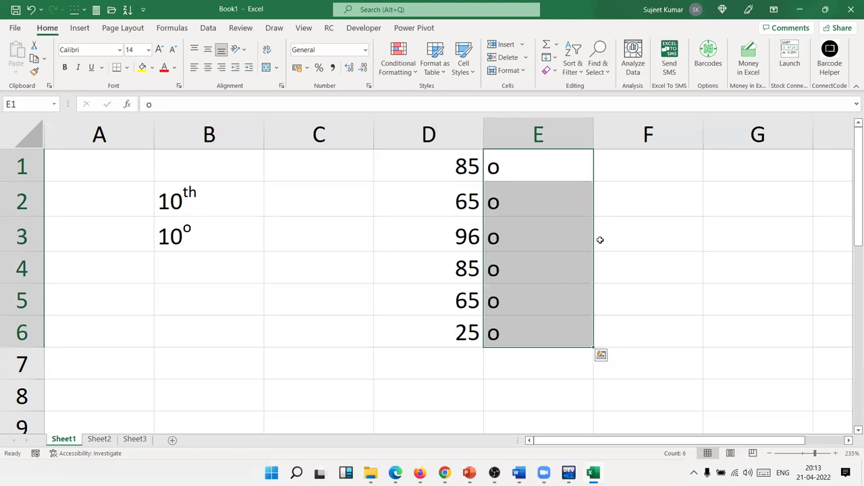
Make the o marks in E1:E6 superscript and narrow column E to fit them
right_click(564, 229)
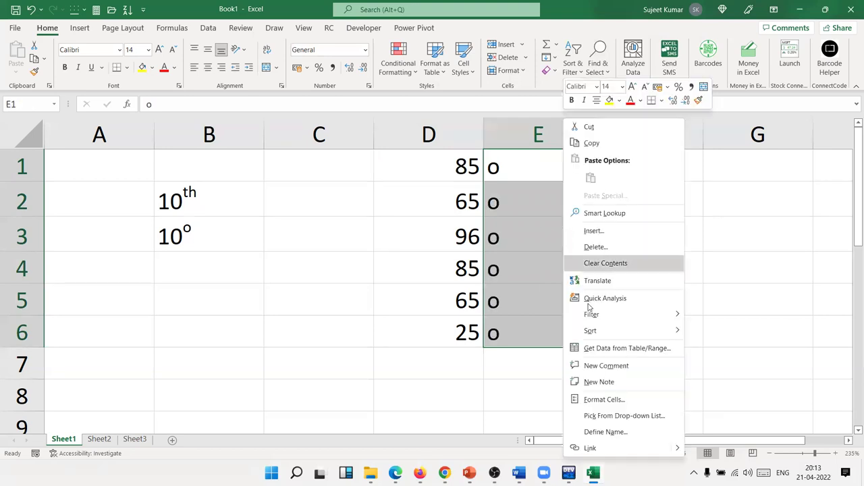
click(614, 399)
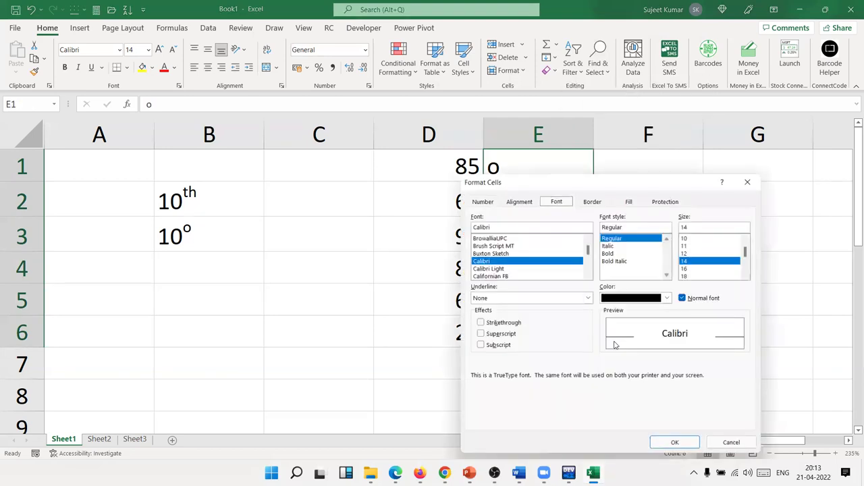
click(494, 335)
click(676, 444)
click(674, 283)
drag(593, 142, 495, 153)
drag(440, 350, 491, 168)
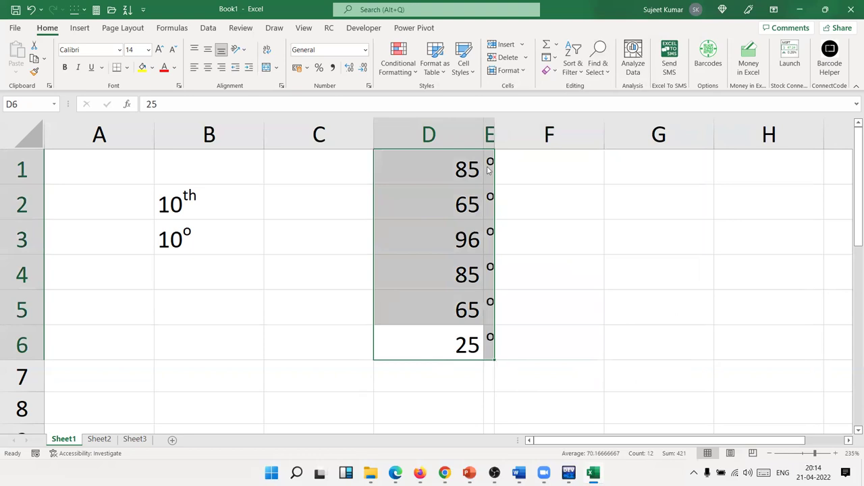
Add an outline border around D1:E6 in Format Cells
right_click(490, 169)
click(517, 399)
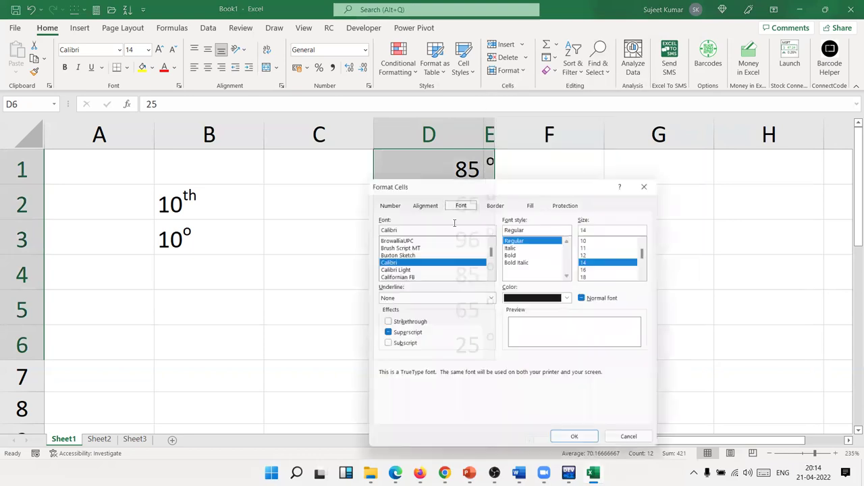
click(494, 200)
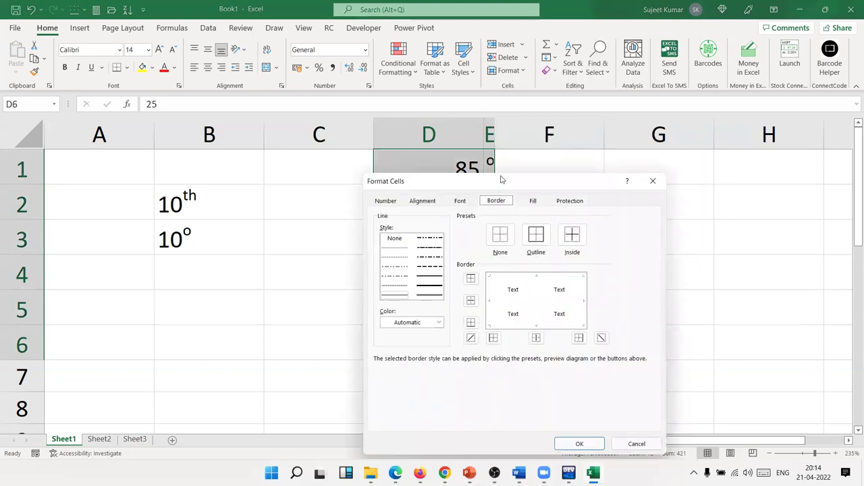
drag(502, 180, 646, 130)
click(680, 185)
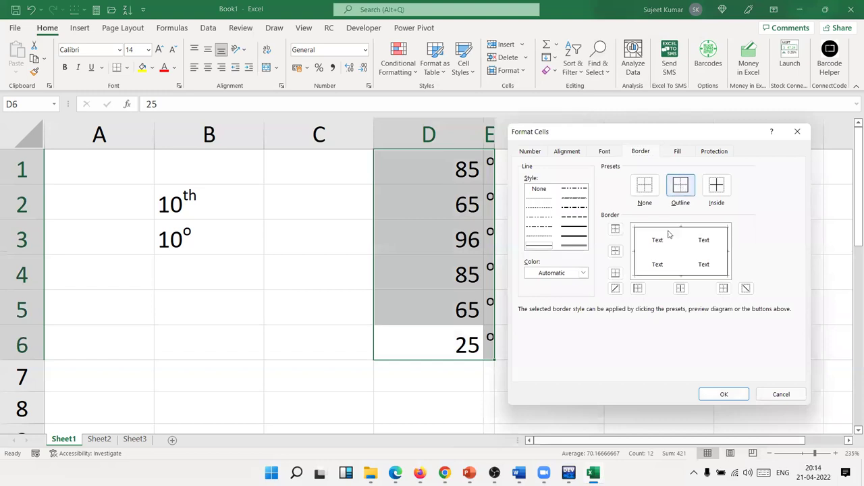
Add inner horizontal lines without vertical or diagonal ones, then fill the range white
click(668, 251)
click(674, 242)
click(674, 243)
click(681, 233)
click(680, 235)
click(682, 237)
click(682, 238)
click(682, 237)
click(682, 238)
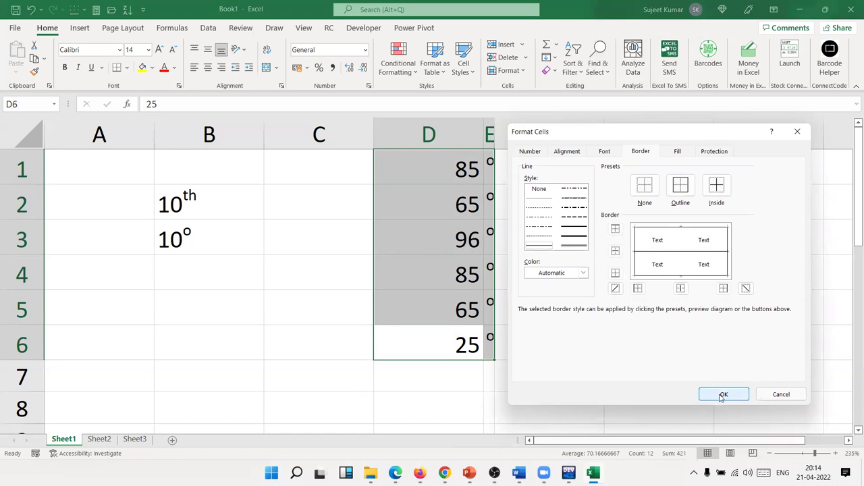
click(723, 394)
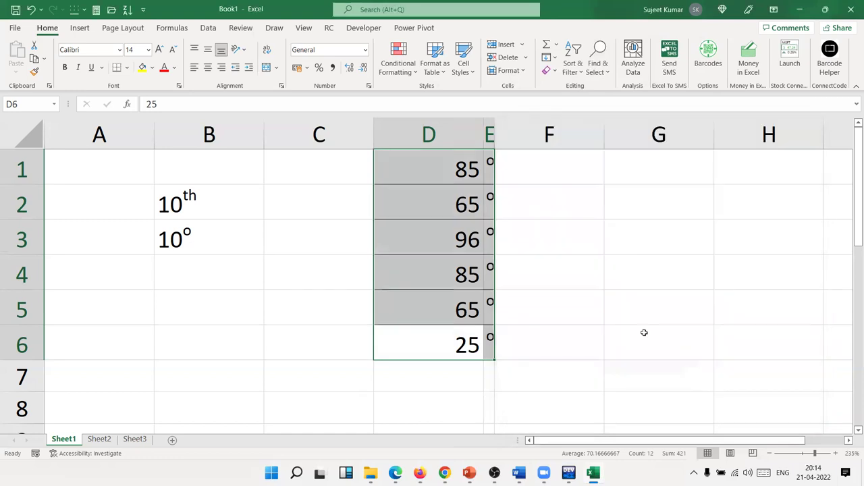
click(152, 68)
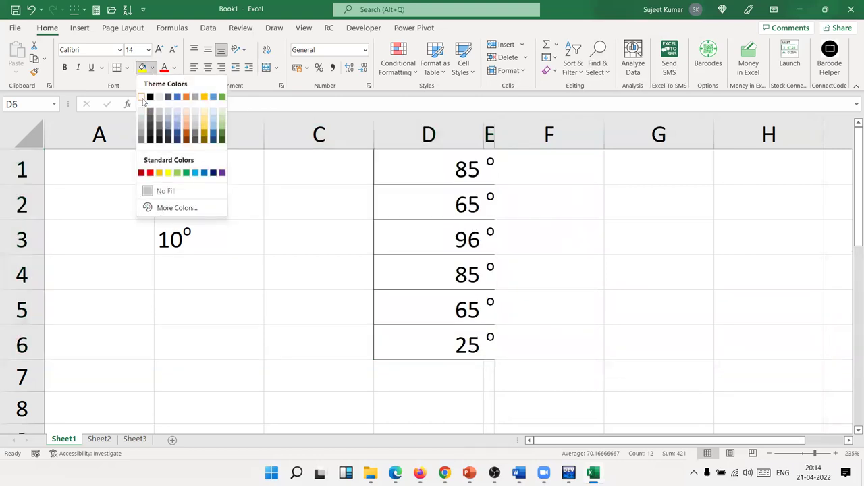
click(141, 97)
Apply outline and inside borders to D1:D6 through Format Cells
click(569, 203)
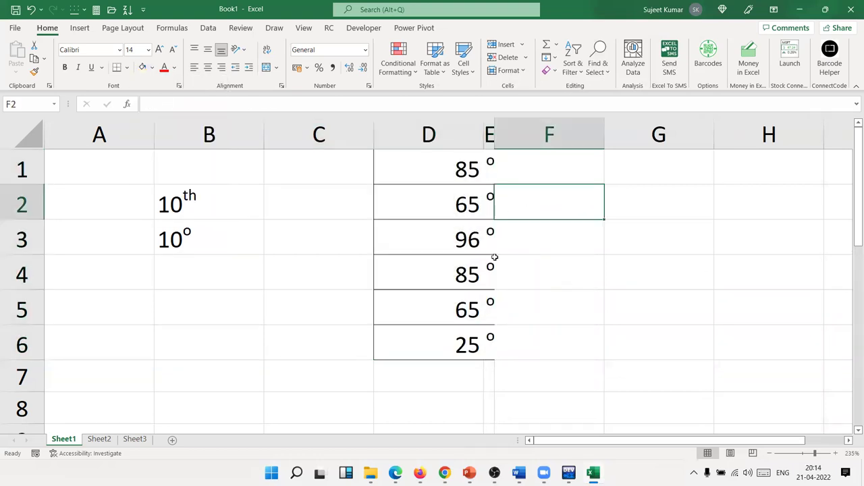
mouse_move(466, 345)
mouse_down()
mouse_move(488, 263)
mouse_move(488, 145)
mouse_up()
right_click(474, 304)
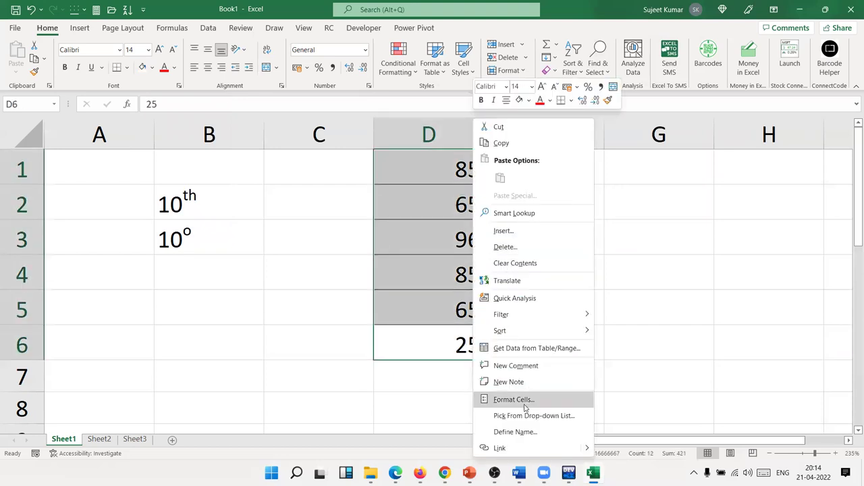
click(524, 400)
click(592, 313)
click(593, 313)
click(589, 443)
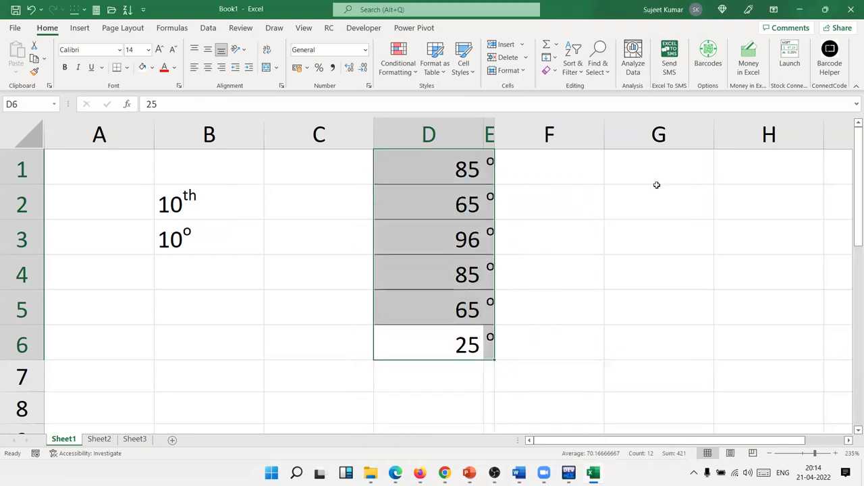
Widen column E slightly and clear the selection
click(658, 196)
drag(496, 140, 500, 140)
click(525, 213)
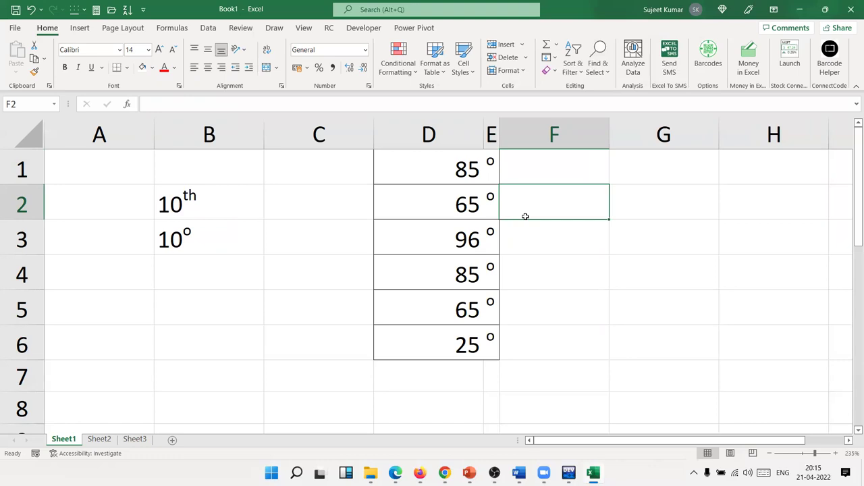
Enter 102 in cell B5
click(398, 203)
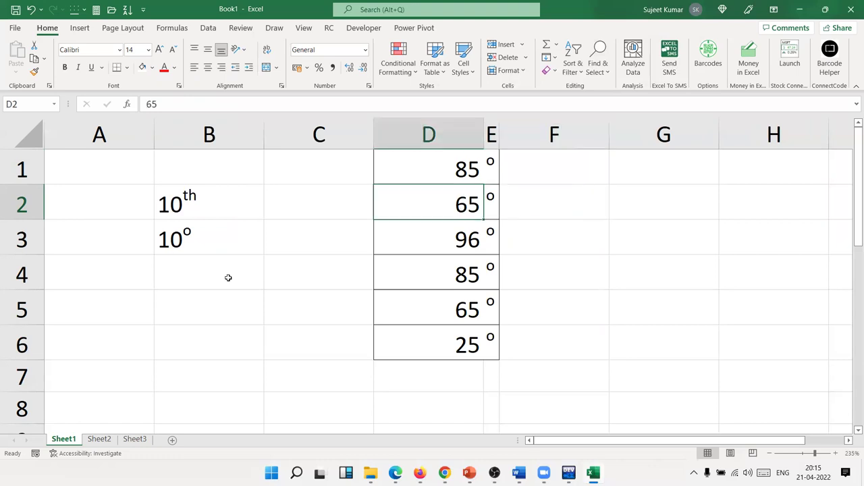
click(159, 287)
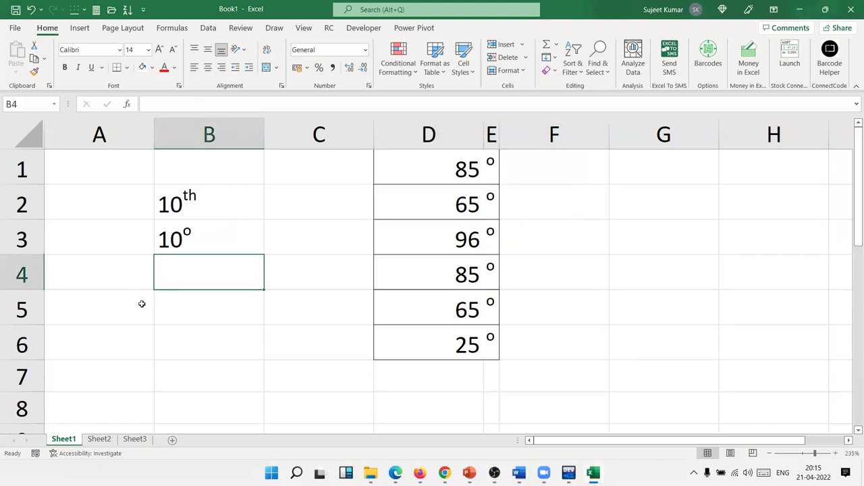
click(173, 294)
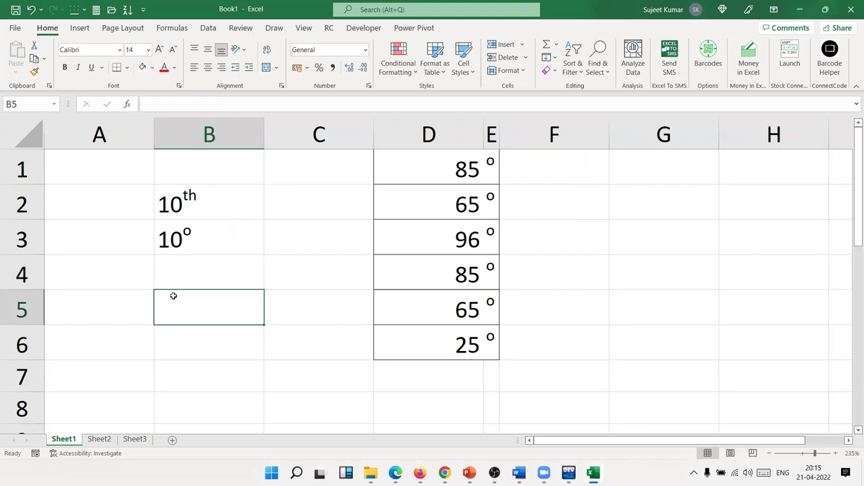
text(102)
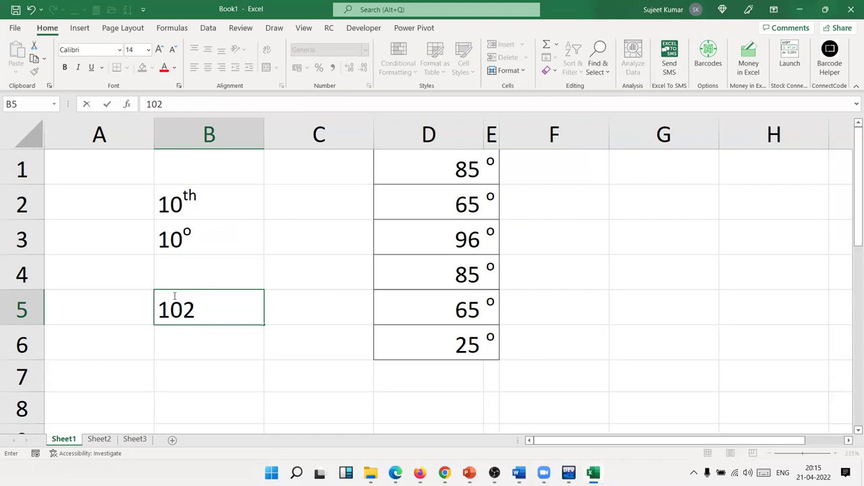
key(Left)
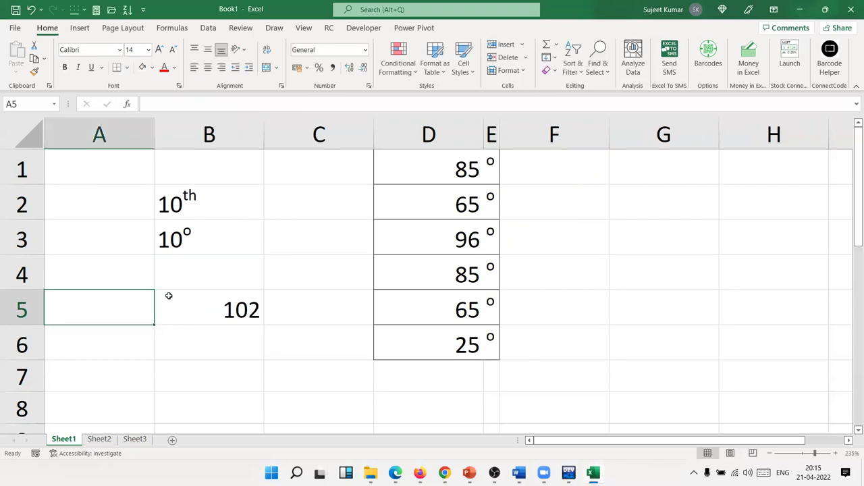
Superscript the final 2 of 102 in B5 via Format Cells and commit the edit
click(229, 309)
double_click(229, 309)
drag(248, 309, 261, 309)
right_click(254, 309)
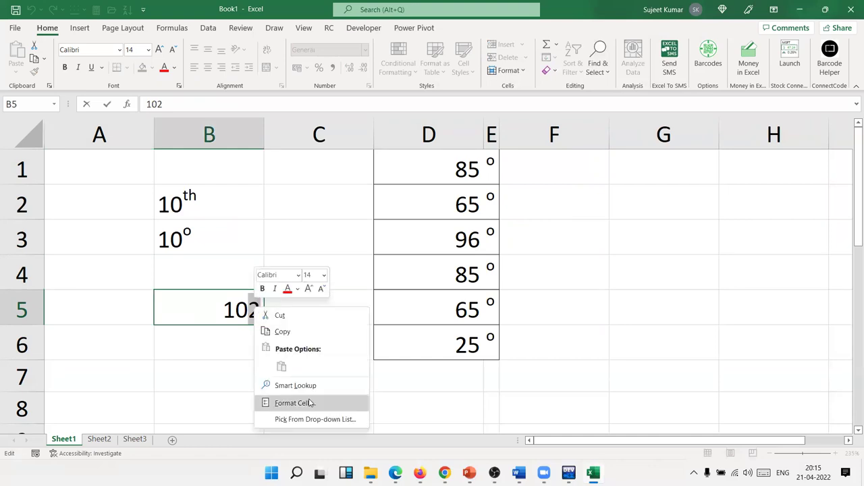
click(309, 402)
click(186, 335)
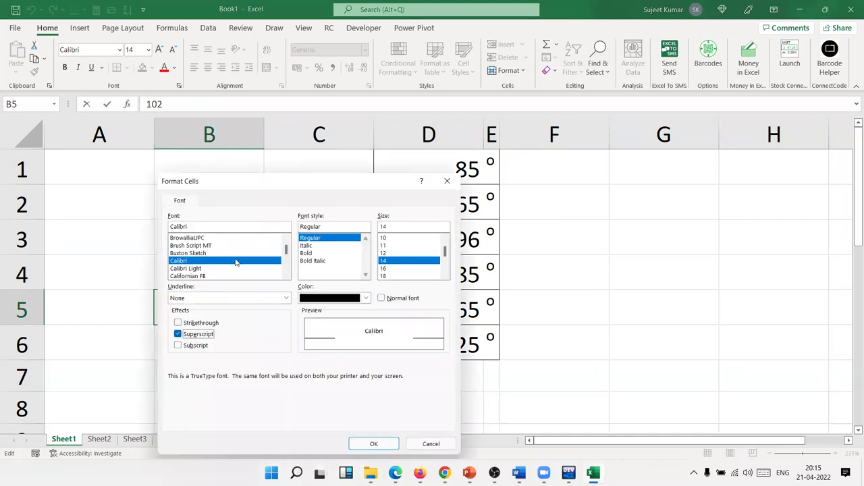
drag(225, 185, 478, 140)
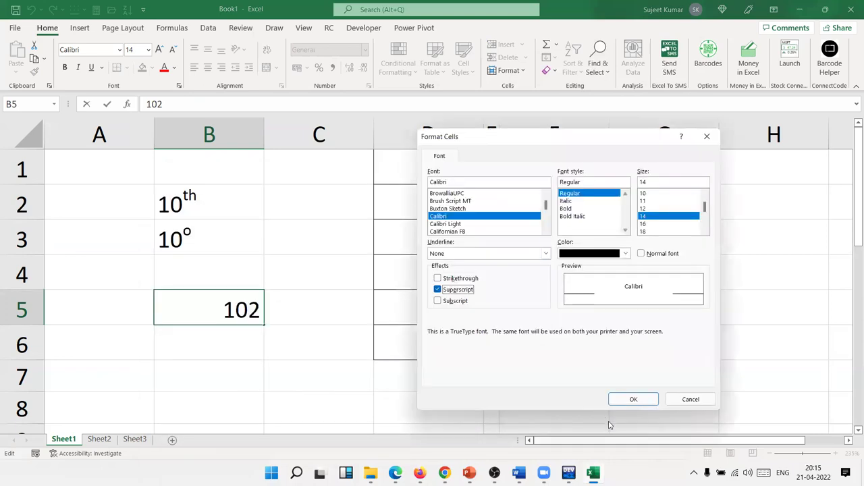
click(627, 399)
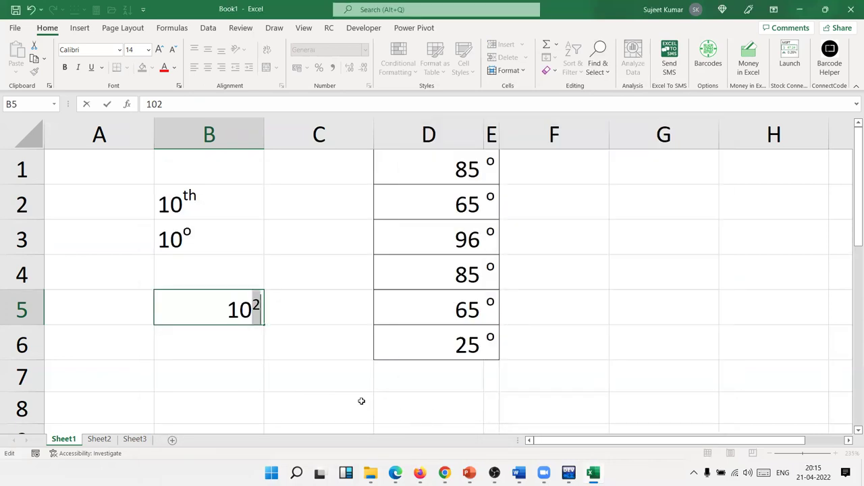
key(Return)
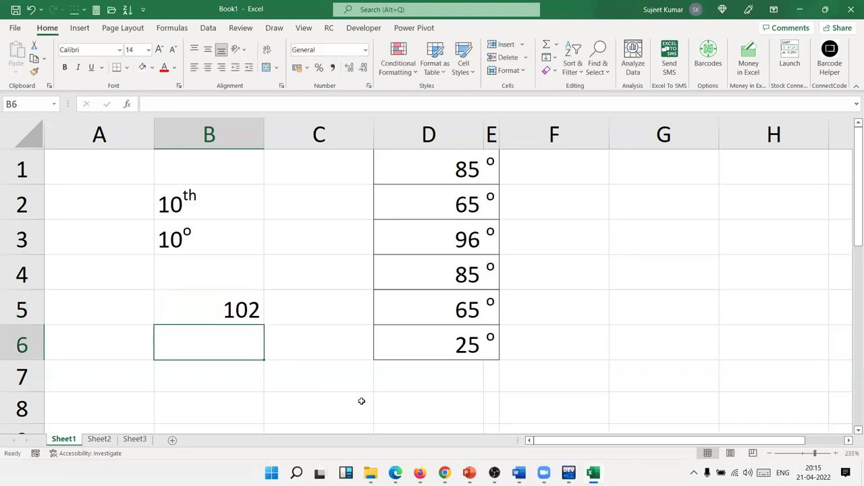
Re-enter B5 as the text '102
key(Up)
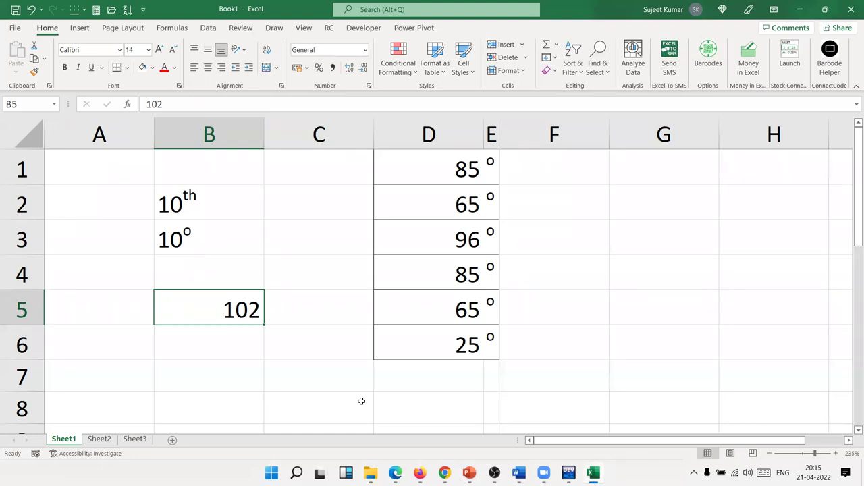
key(F2)
text(102)
key(Return)
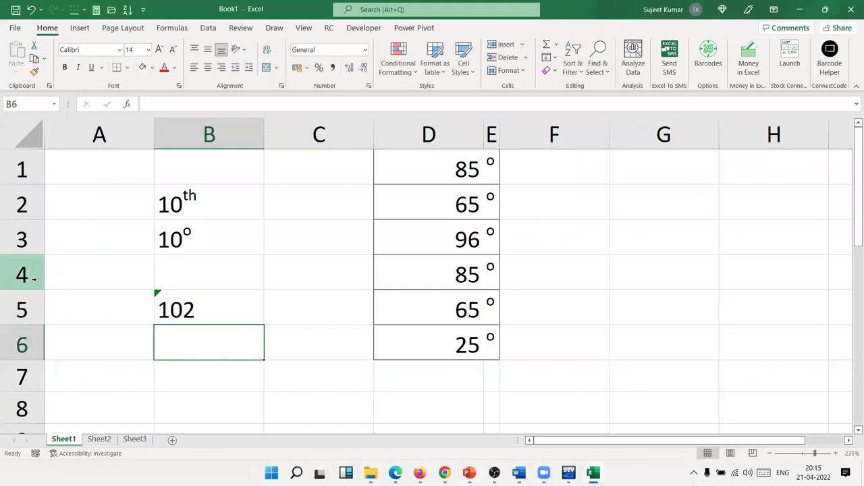
Superscript the final 2 in B5 so the cell displays 10²
double_click(189, 302)
drag(193, 302, 201, 305)
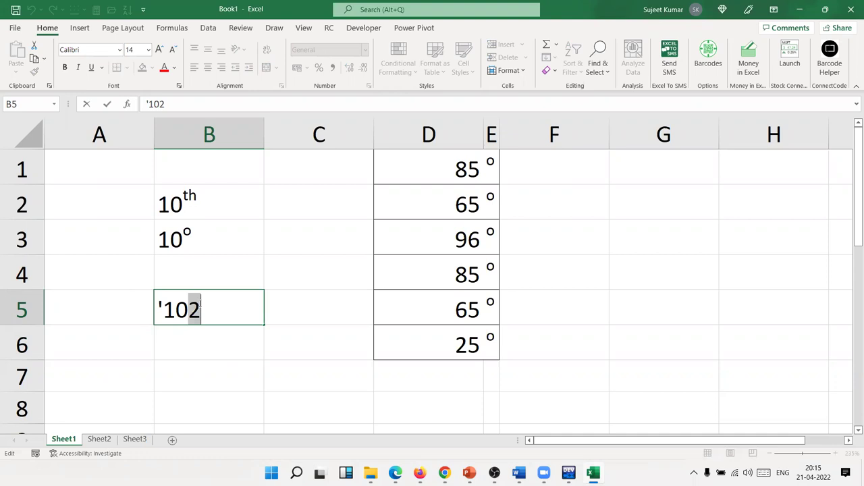
right_click(201, 304)
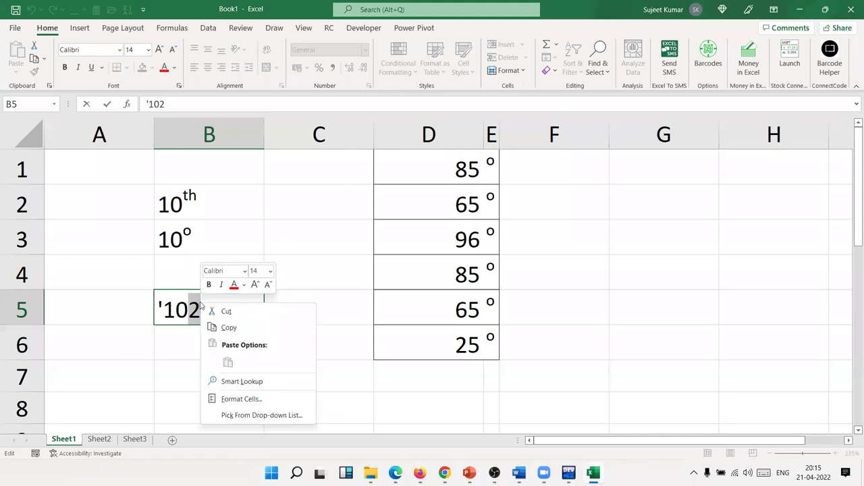
click(246, 399)
click(145, 335)
click(322, 444)
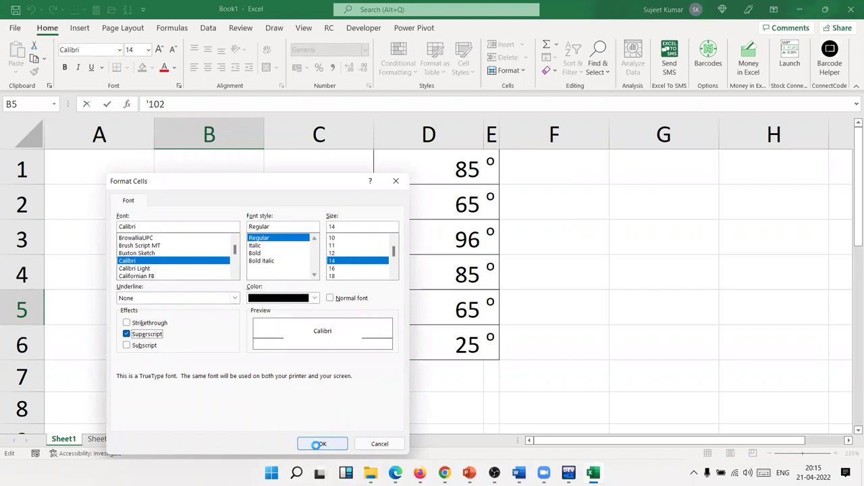
click(235, 356)
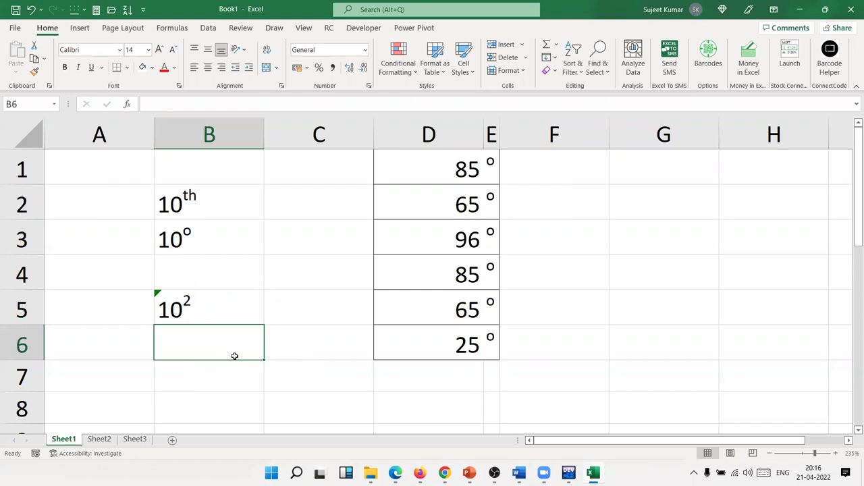
click(215, 320)
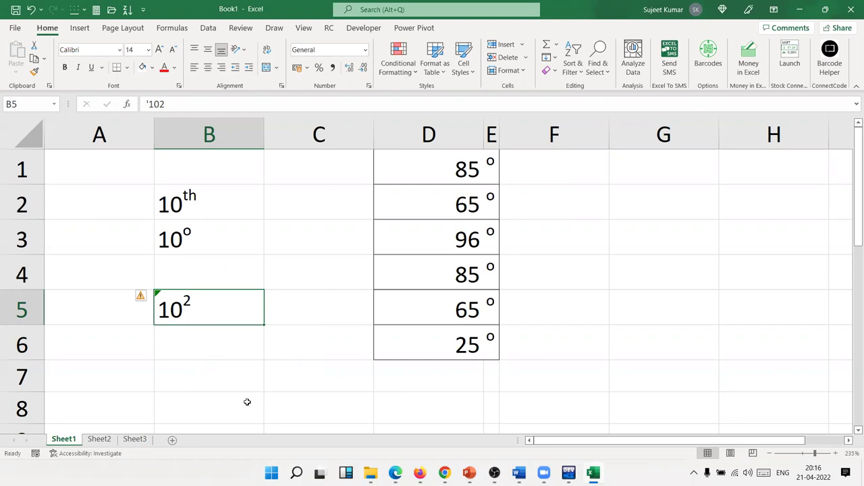
Re-enter 102 as a number in B5 and superscript its last 2, which reverts to plain 102
text(102)
key(ctrl+Return)
double_click(252, 309)
drag(249, 309, 263, 310)
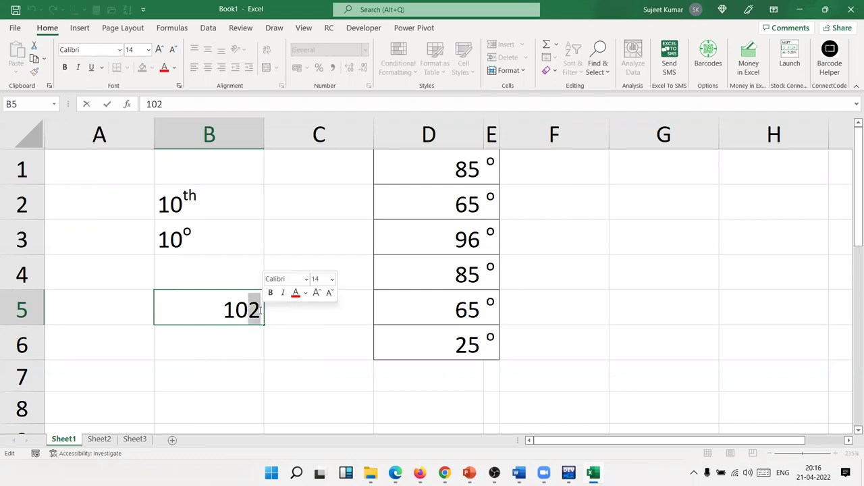
right_click(262, 309)
click(302, 405)
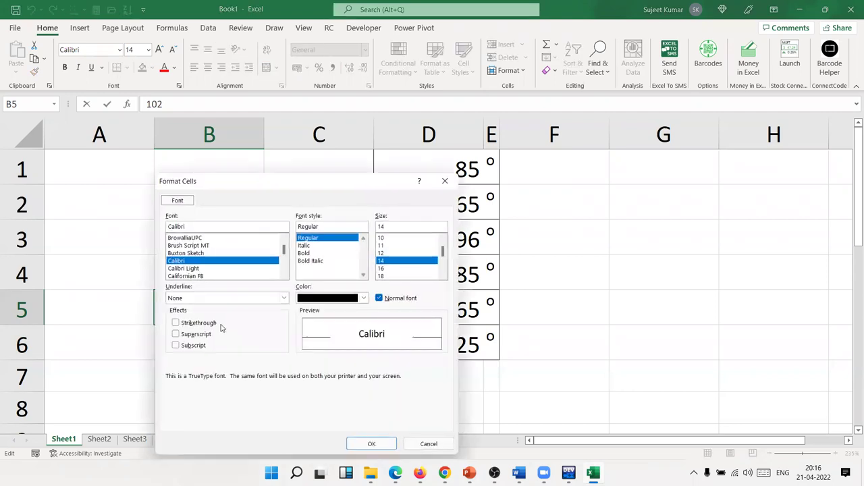
click(195, 334)
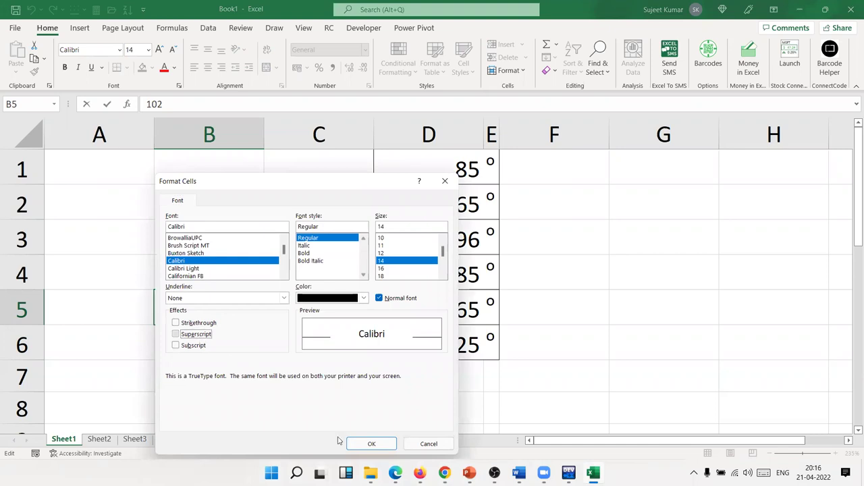
mouse_move(370, 472)
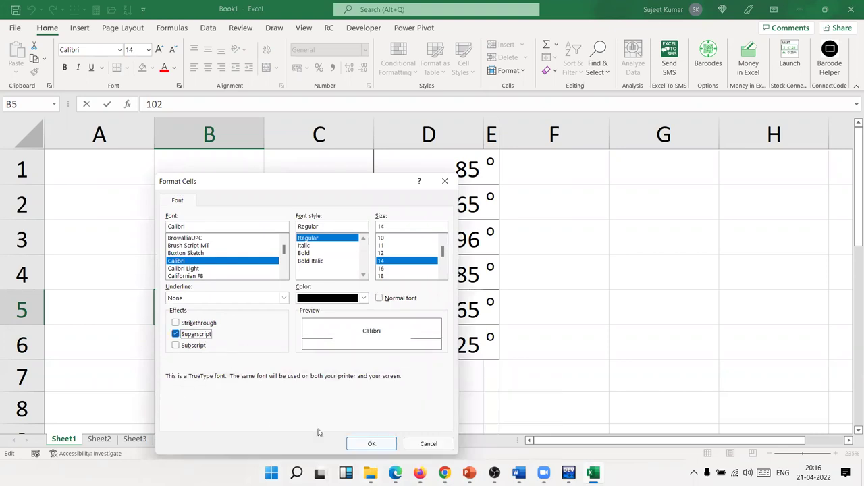
key(Return)
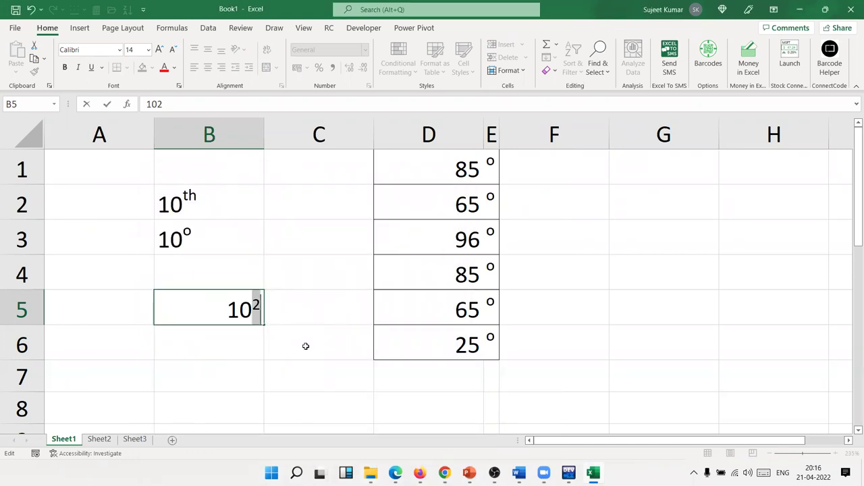
click(172, 345)
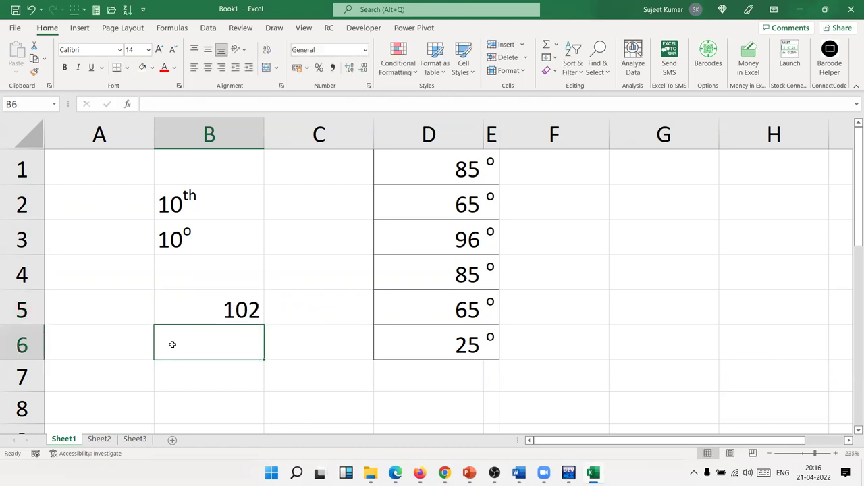
Prefix B5's 102 with an apostrophe so it is stored as text
click(204, 315)
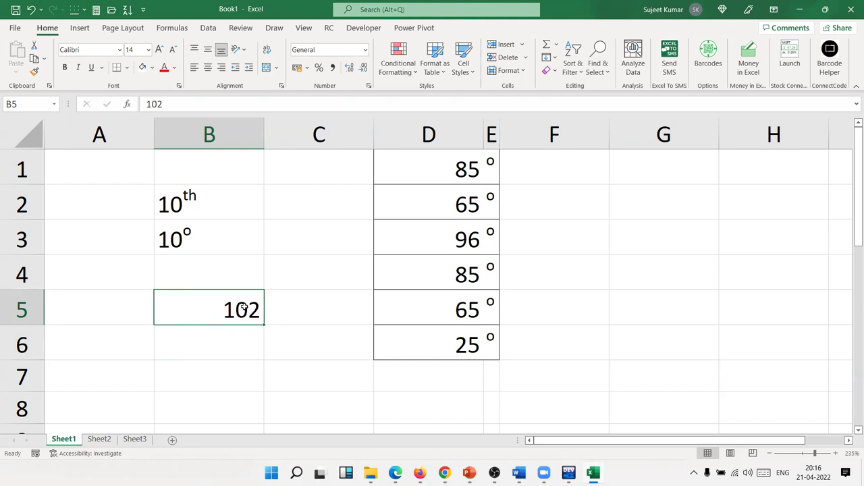
click(230, 334)
click(230, 309)
double_click(228, 307)
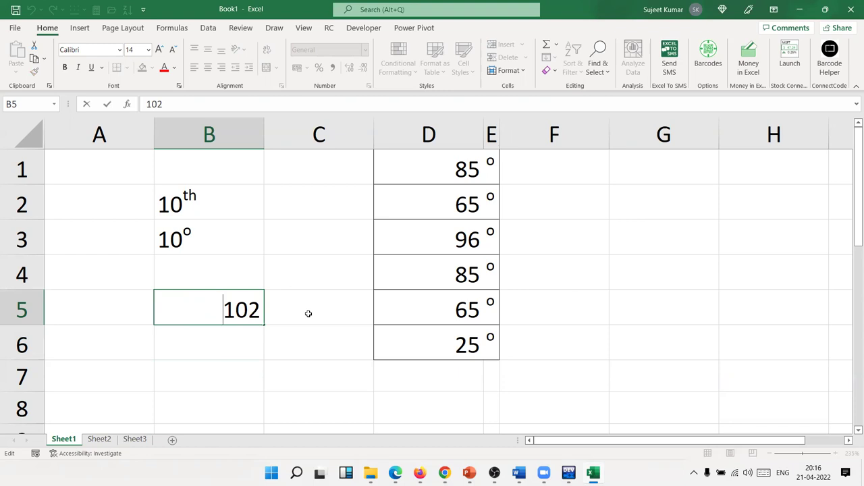
text(')
key(Return)
key(Up)
Superscript the final 2 in B5 so it shows 10²
double_click(195, 309)
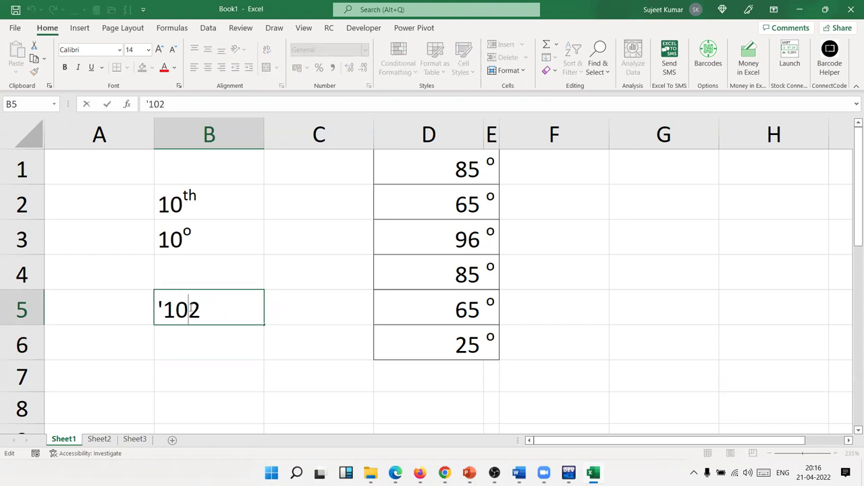
drag(189, 309, 200, 315)
right_click(200, 316)
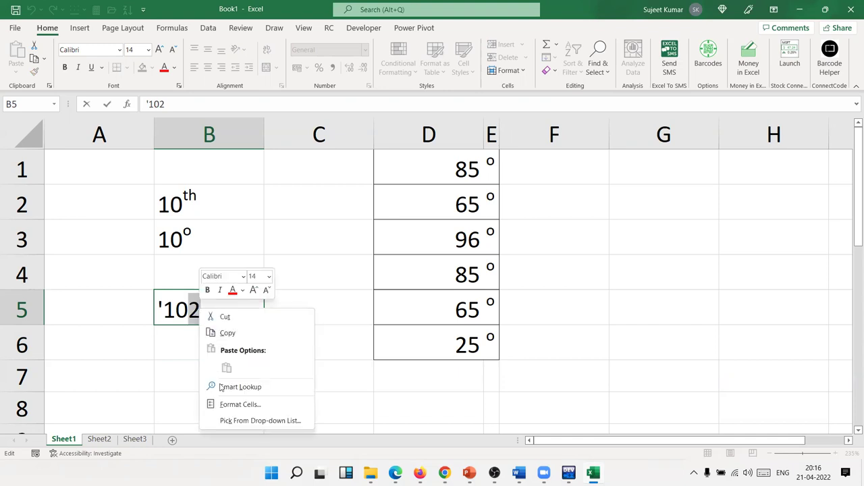
click(229, 404)
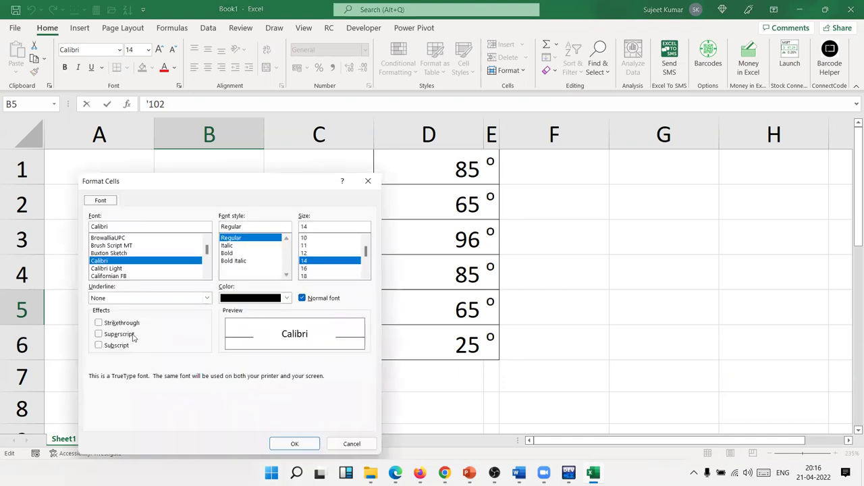
click(124, 335)
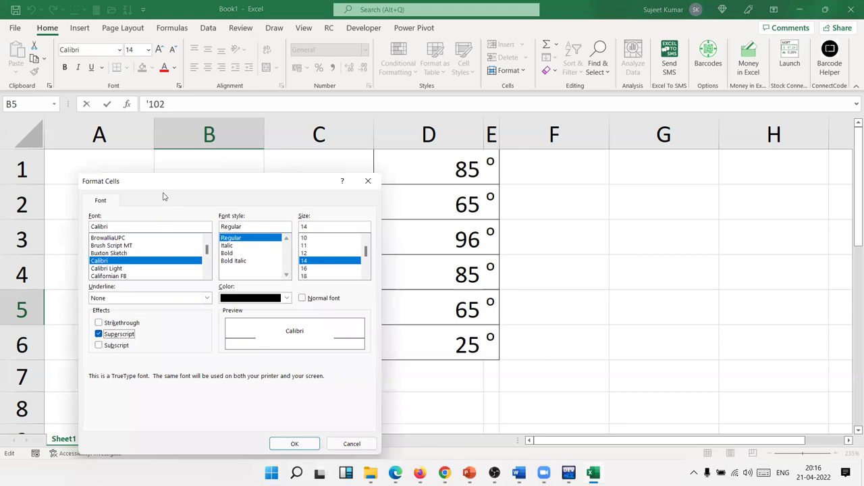
drag(168, 187, 450, 135)
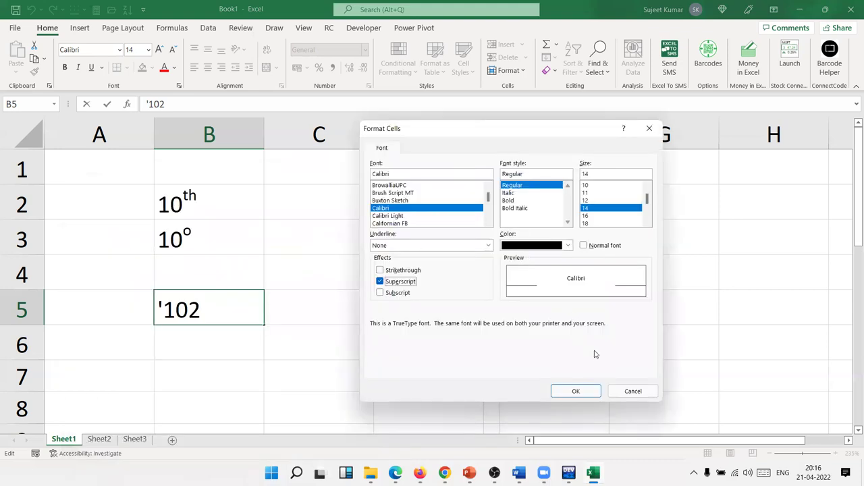
click(592, 395)
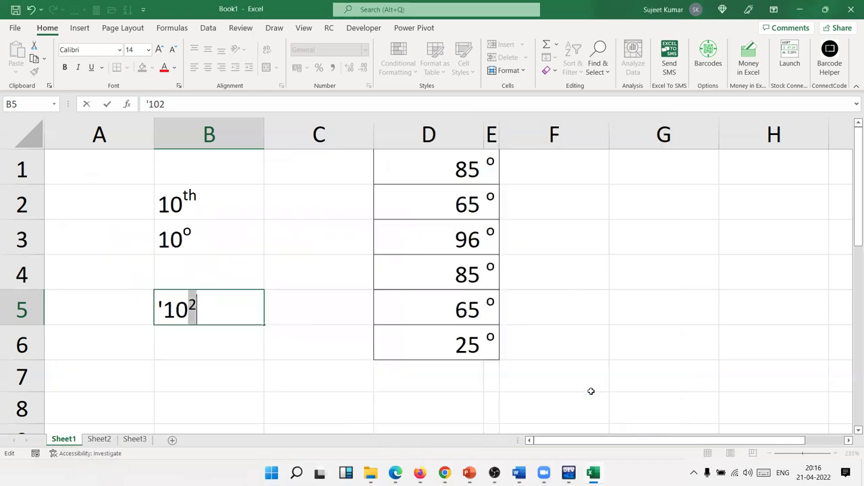
click(174, 341)
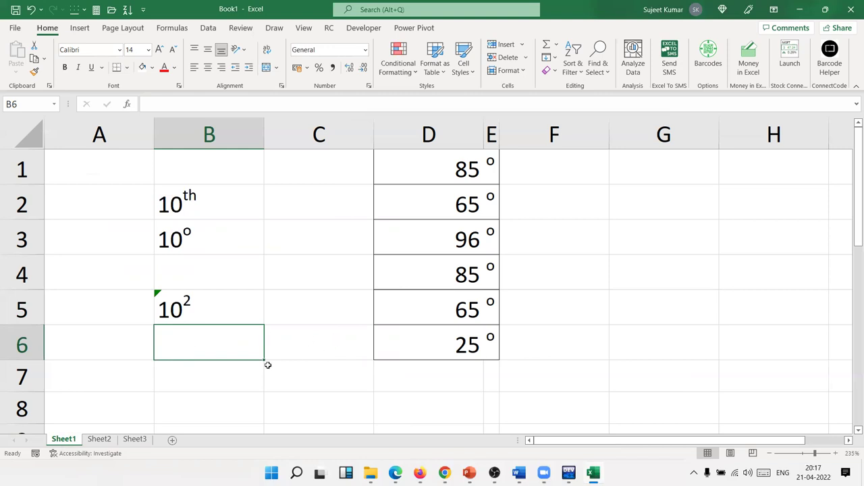
Copy slide 4's text from 'Create a presentation' onward in Presentation1 and return to Excel
scroll(205, 322, down, 3)
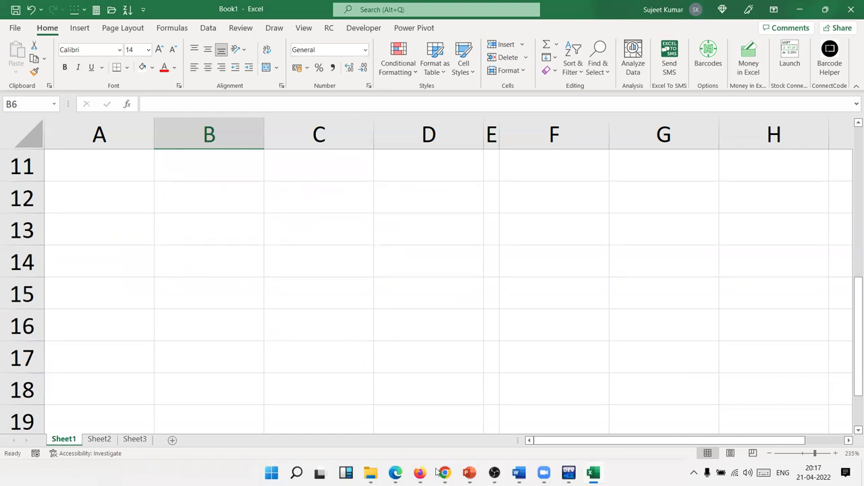
mouse_move(469, 473)
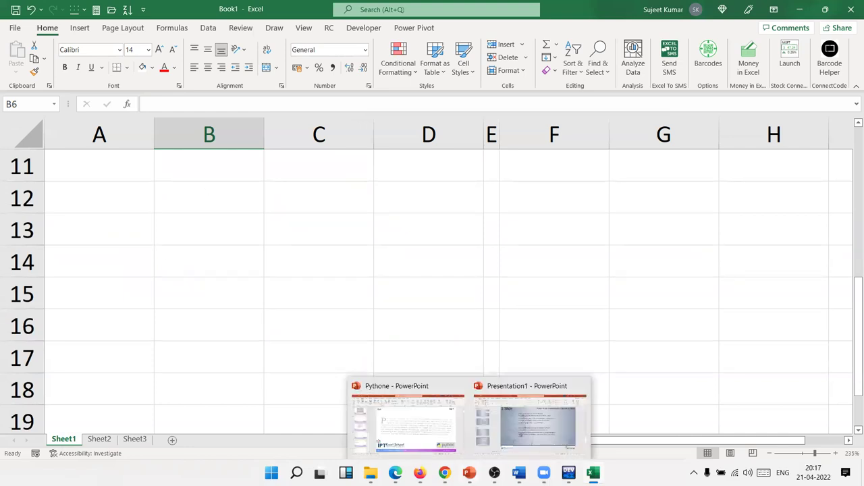
click(505, 442)
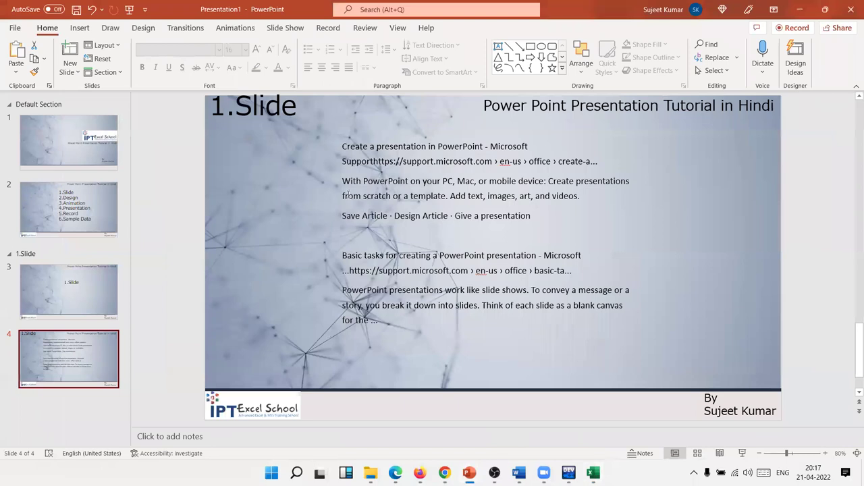
click(429, 191)
drag(531, 216, 342, 144)
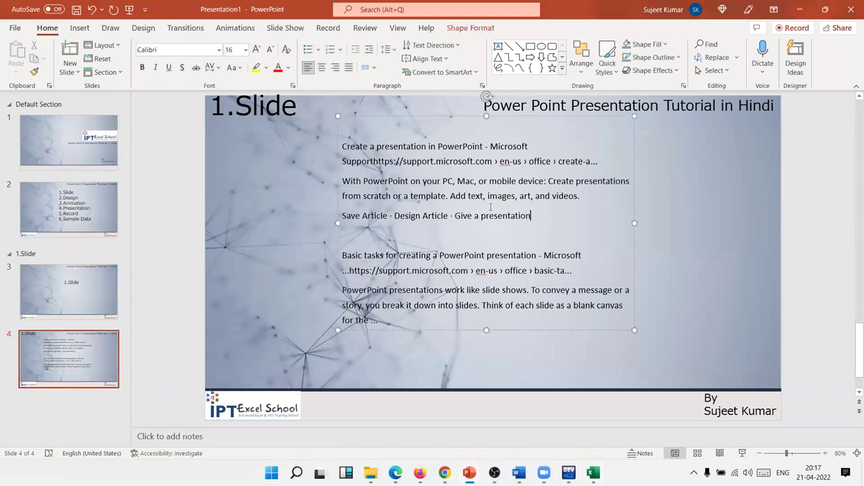
key(ctrl+c)
key(alt+Tab)
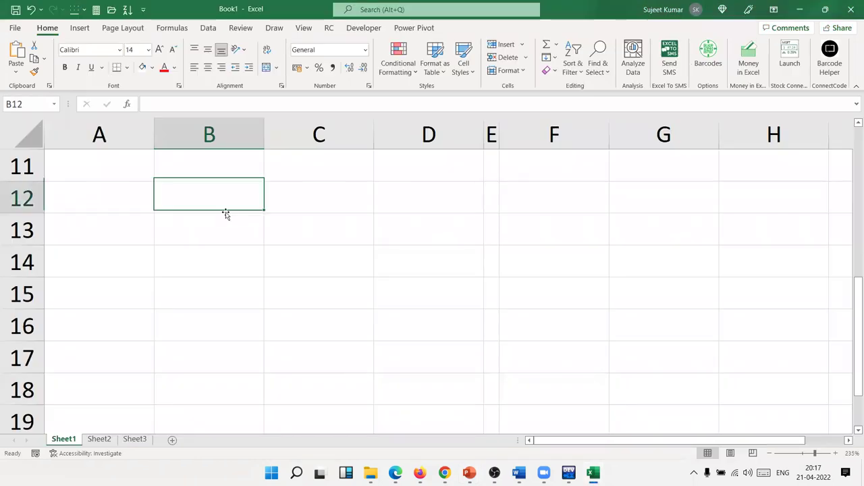
Merge and center B12:G14 and paste the copied slide text into it
mouse_move(223, 200)
mouse_down()
mouse_move(425, 266)
mouse_move(629, 275)
mouse_up()
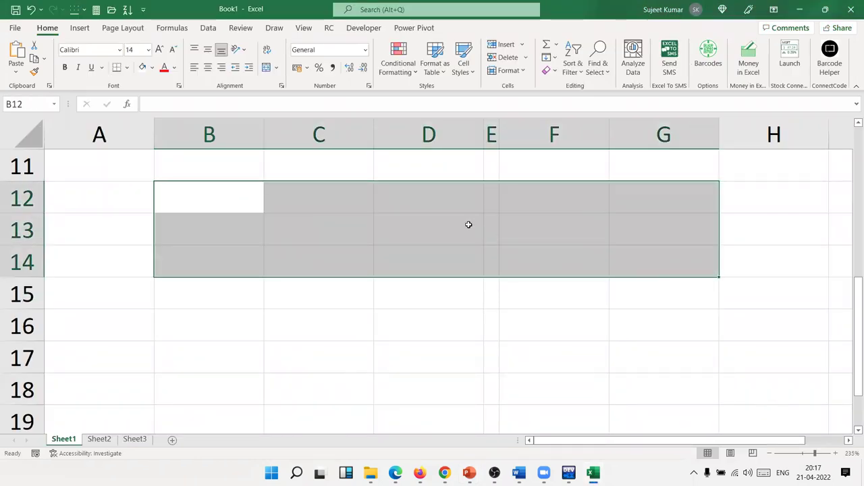
click(266, 67)
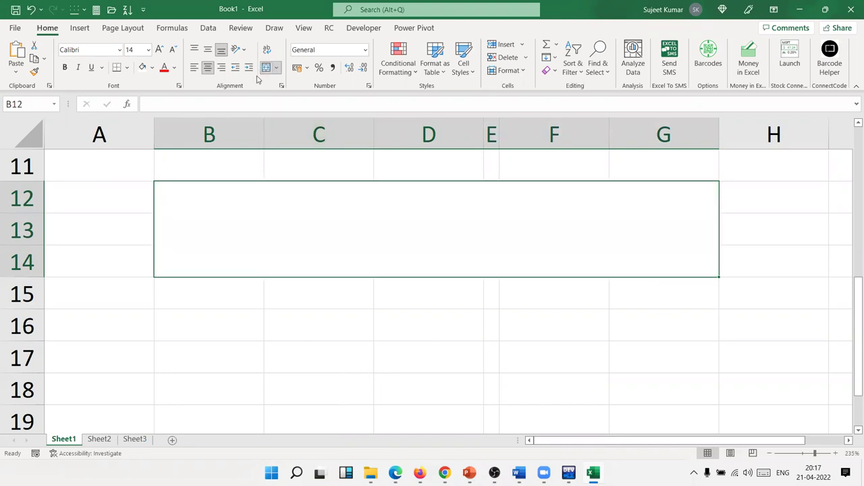
double_click(324, 203)
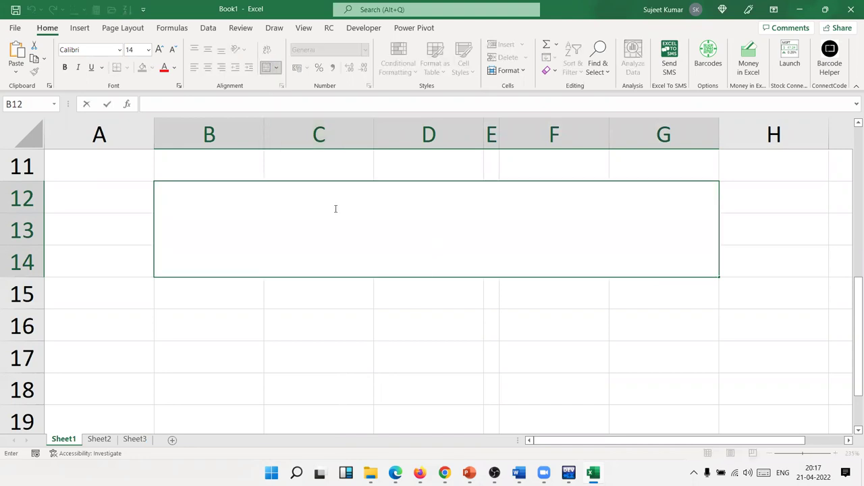
key(ctrl+v)
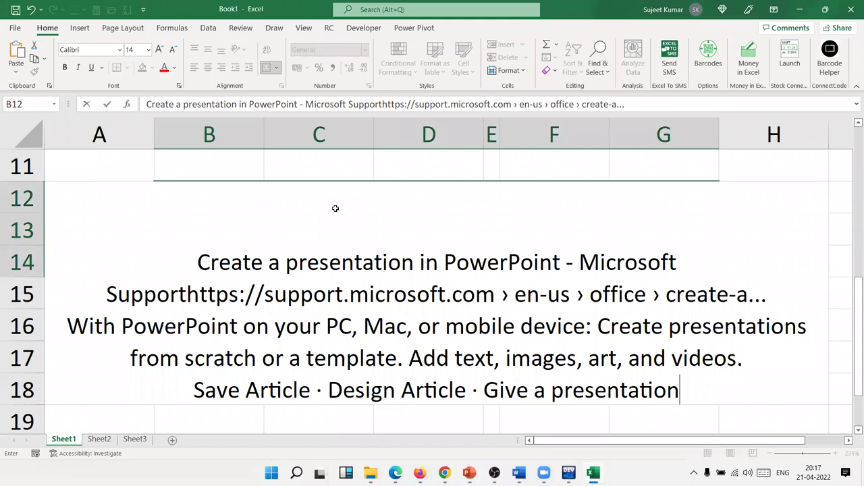
key(Return)
Shrink the merged text to size 10, make row 14 taller, and top-align it
click(367, 202)
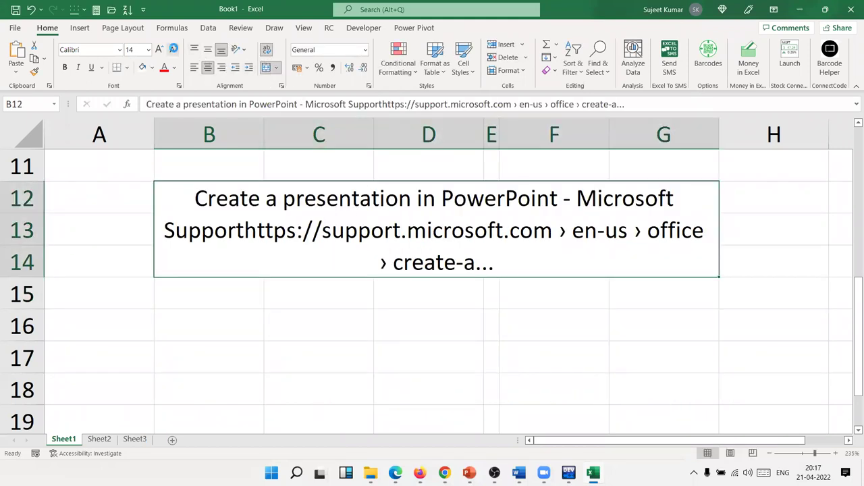
click(174, 51)
click(174, 51)
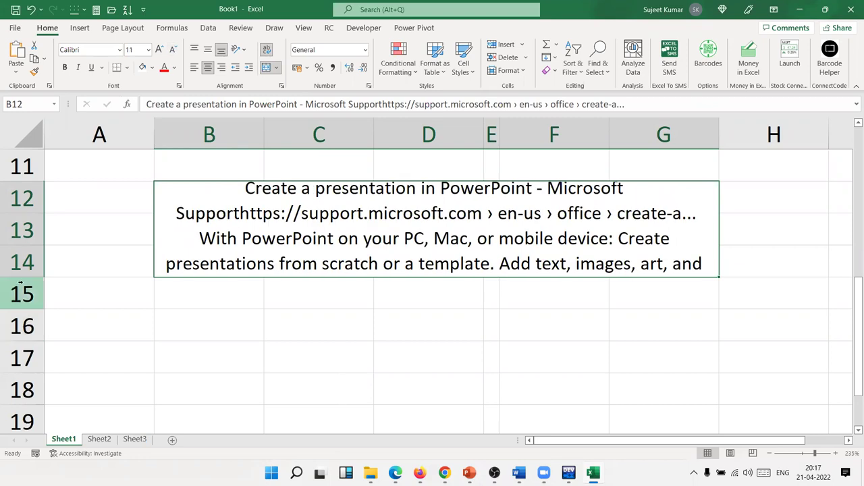
drag(26, 278, 26, 315)
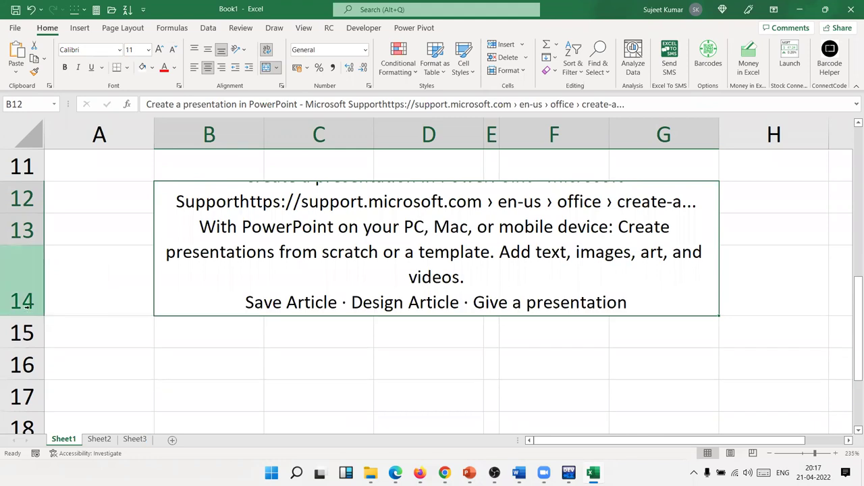
click(195, 52)
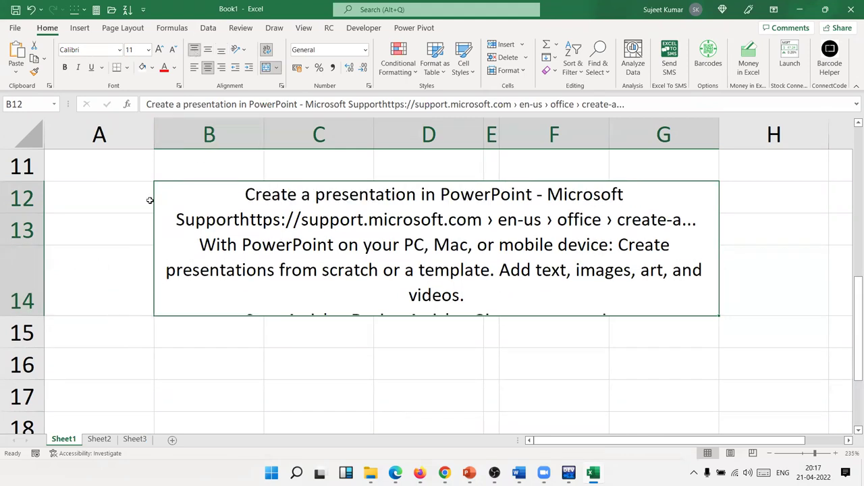
click(172, 50)
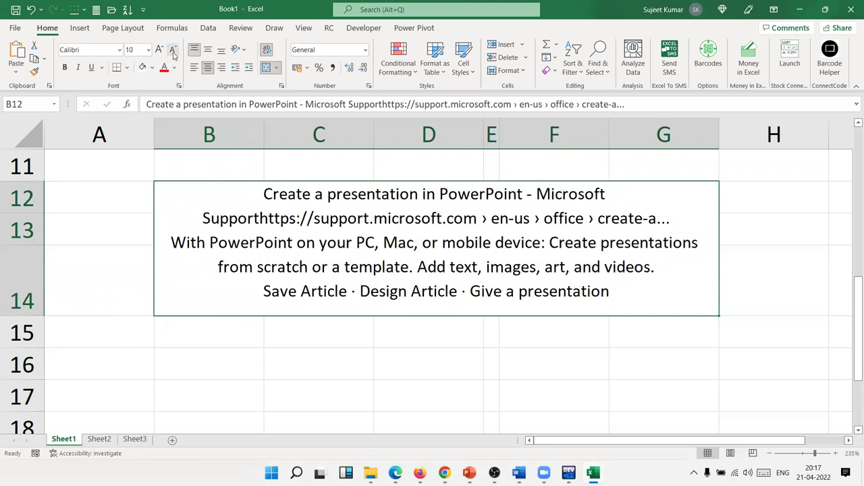
click(302, 365)
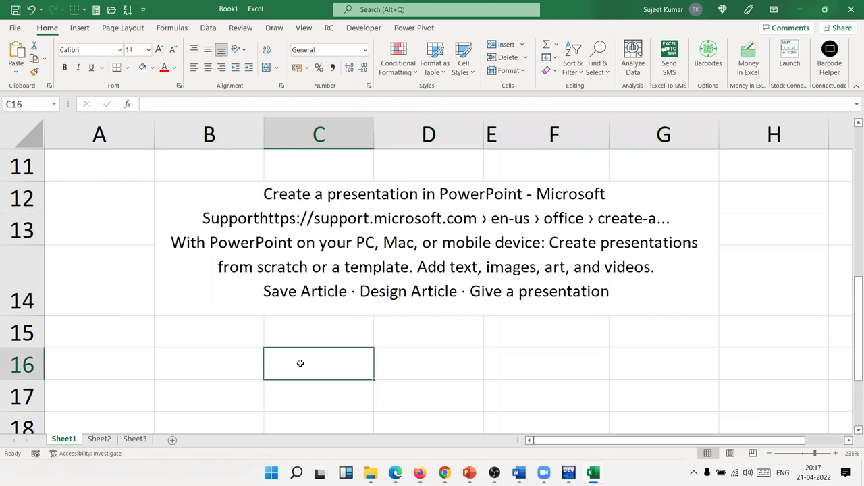
Select the word Mac inside the merged B12 text
double_click(411, 247)
drag(386, 244, 416, 241)
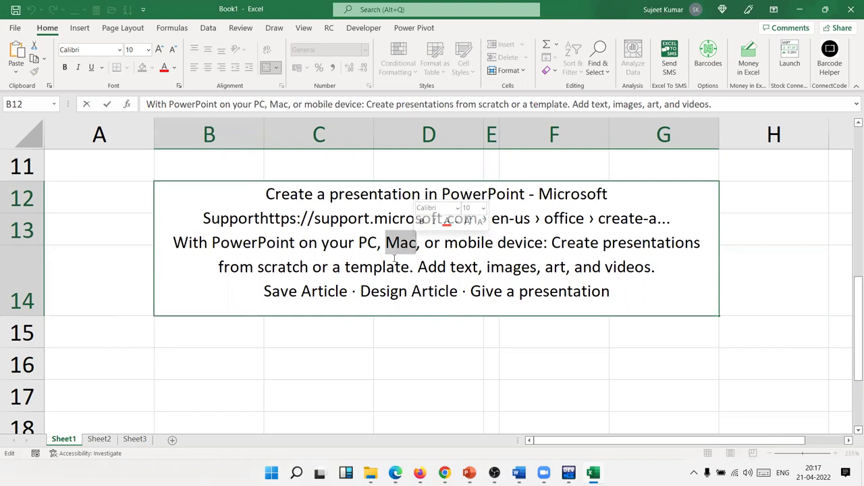
click(387, 359)
click(388, 237)
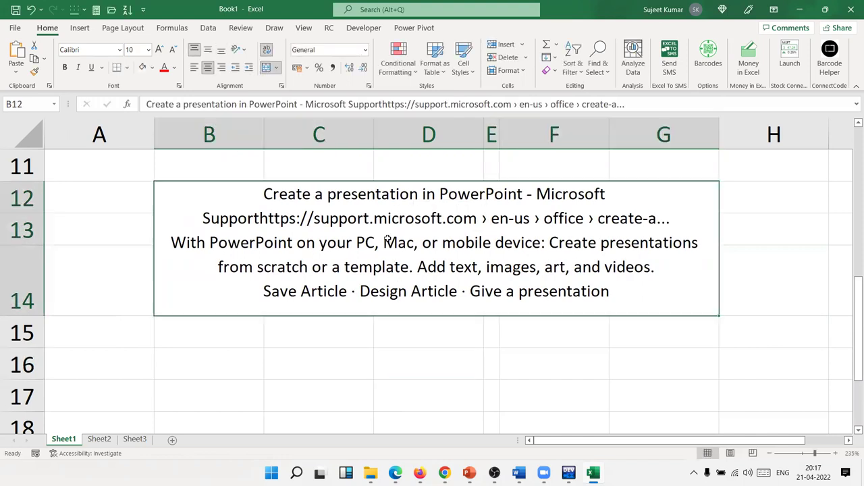
double_click(386, 243)
drag(386, 243, 412, 240)
Format Mac with strikethrough and red font colour via Format Cells
right_click(402, 240)
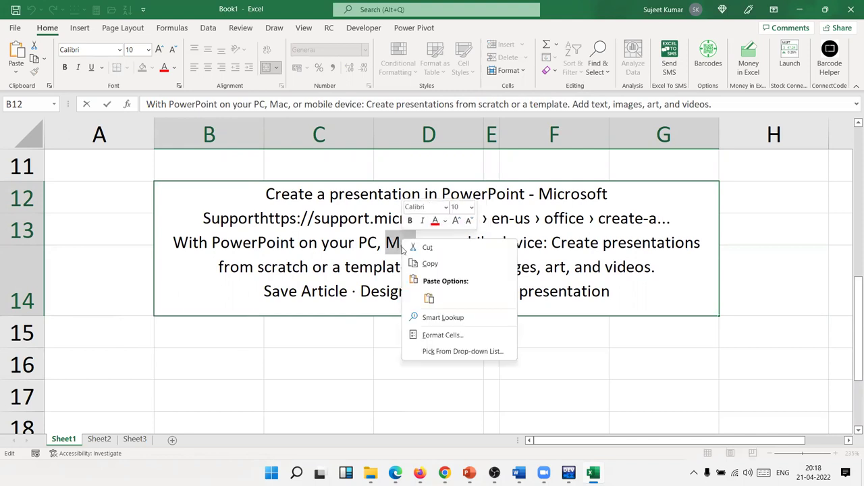
click(440, 332)
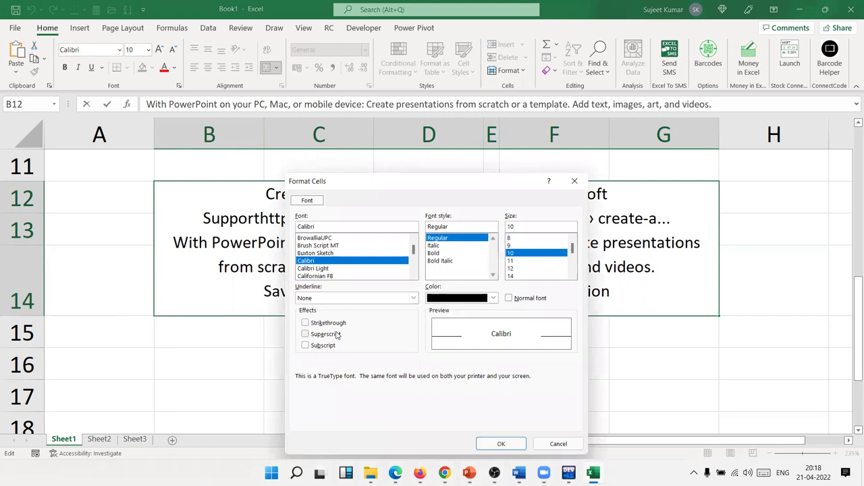
click(305, 322)
drag(364, 190, 527, 127)
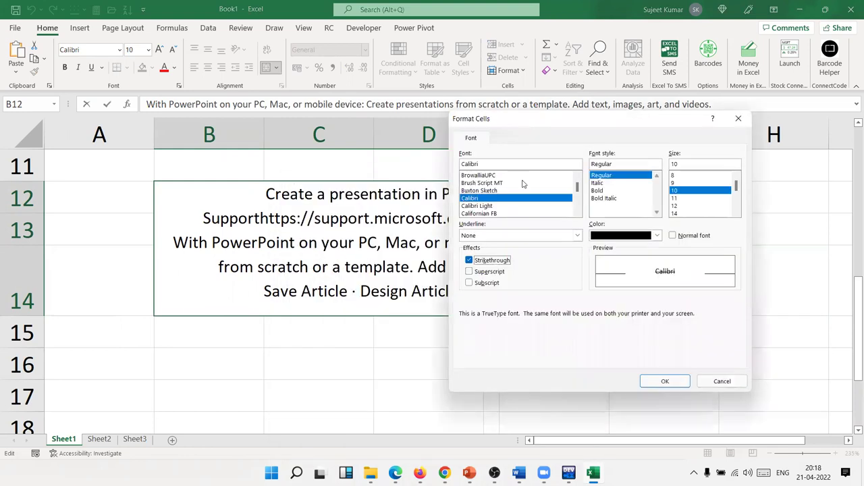
click(608, 236)
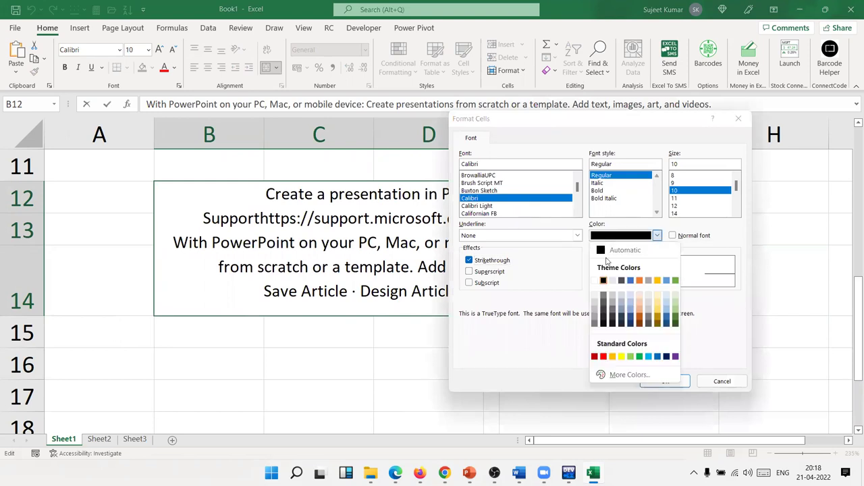
click(603, 356)
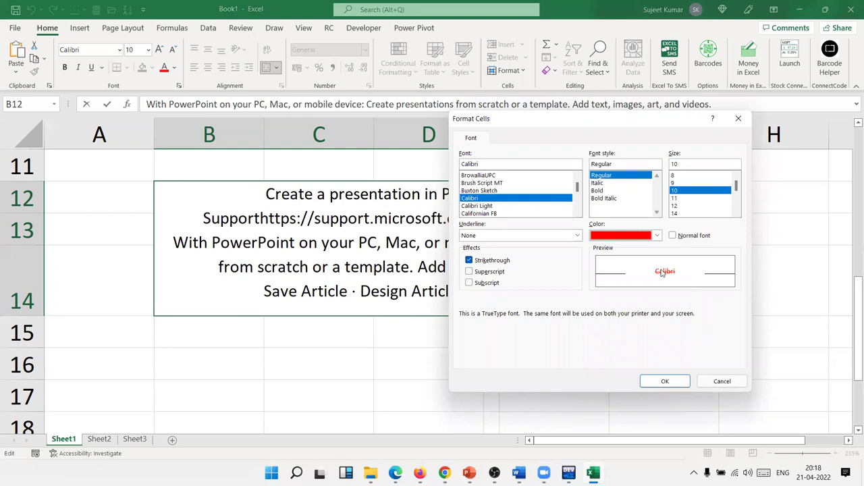
click(665, 382)
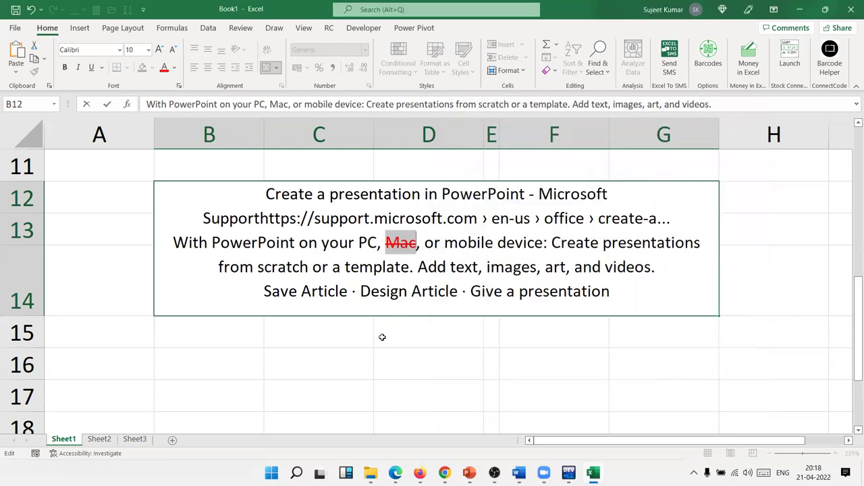
click(382, 337)
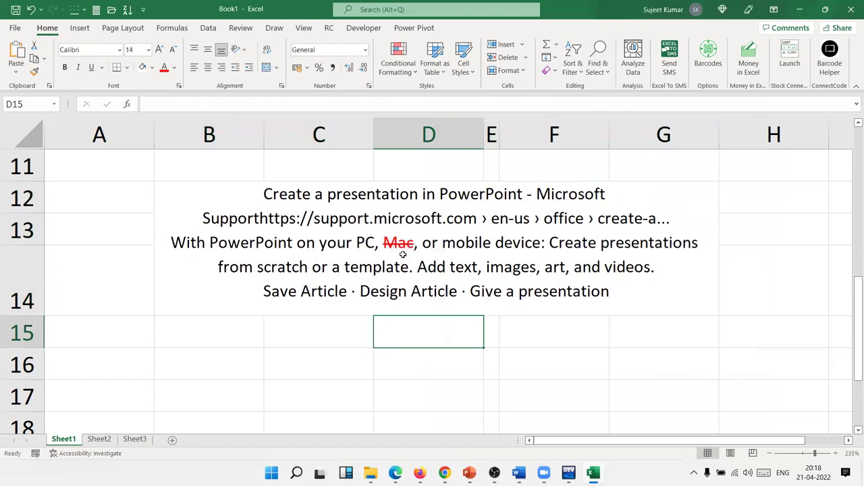
Inspect the merged text block, scrolling around the sheet
click(373, 291)
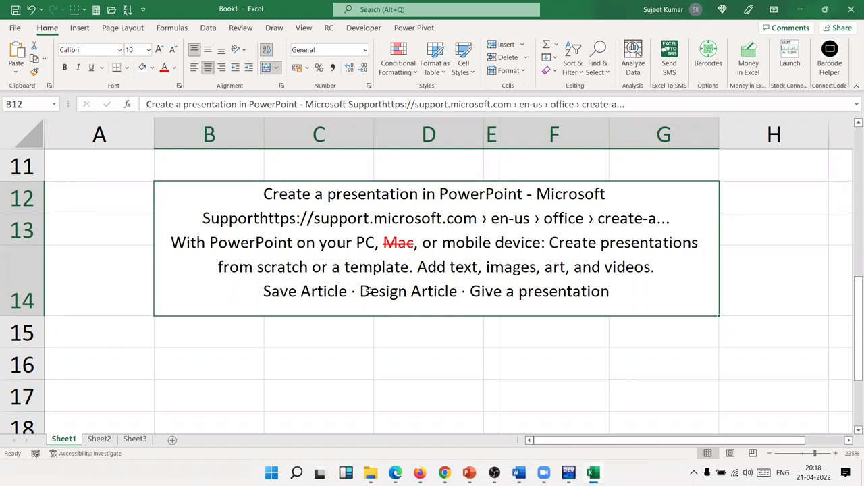
click(347, 364)
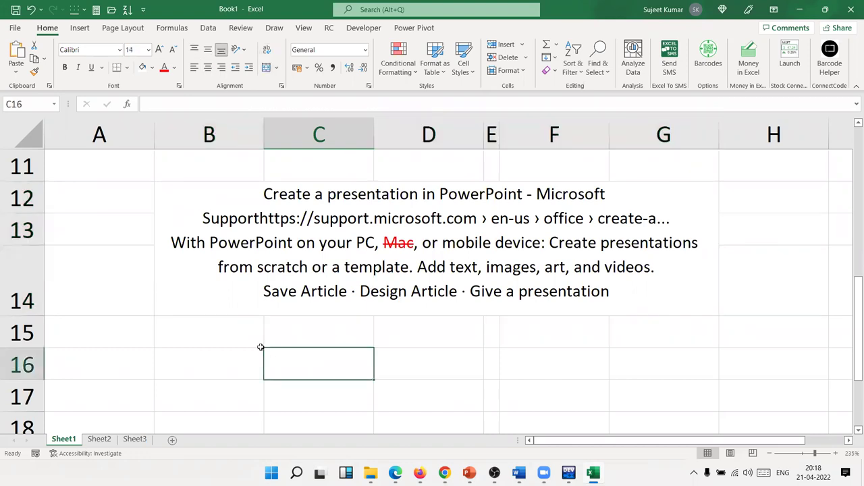
scroll(119, 274, down, 3)
scroll(119, 257, up, 2)
scroll(126, 293, up, 5)
scroll(126, 293, down, 3)
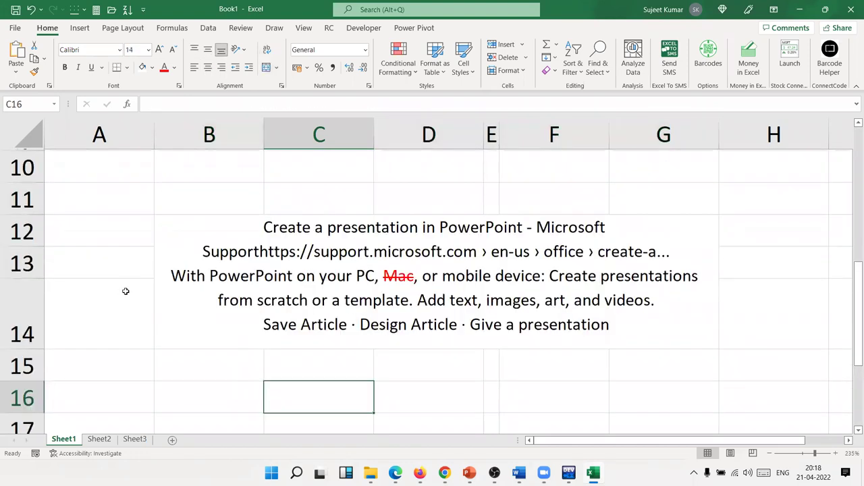
scroll(121, 349, down, 1)
click(122, 350)
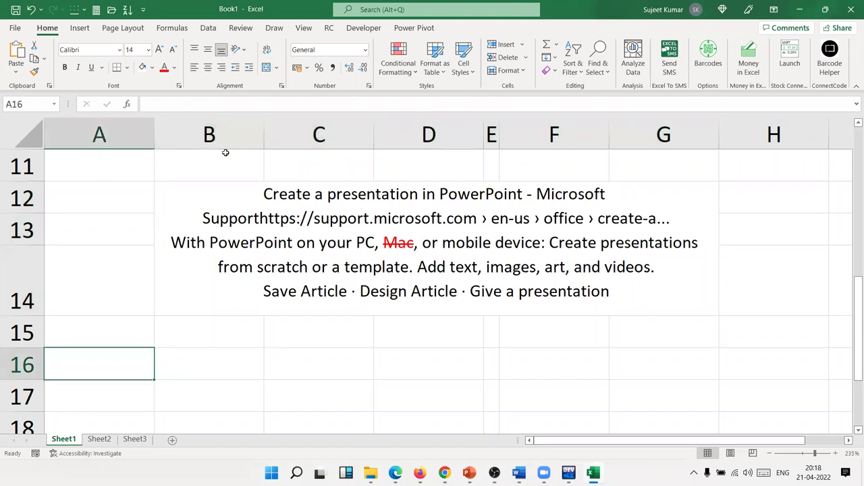
Narrow column B to width 4.42 (60 pixels) and check the reflowed text
click(255, 136)
drag(263, 135, 194, 136)
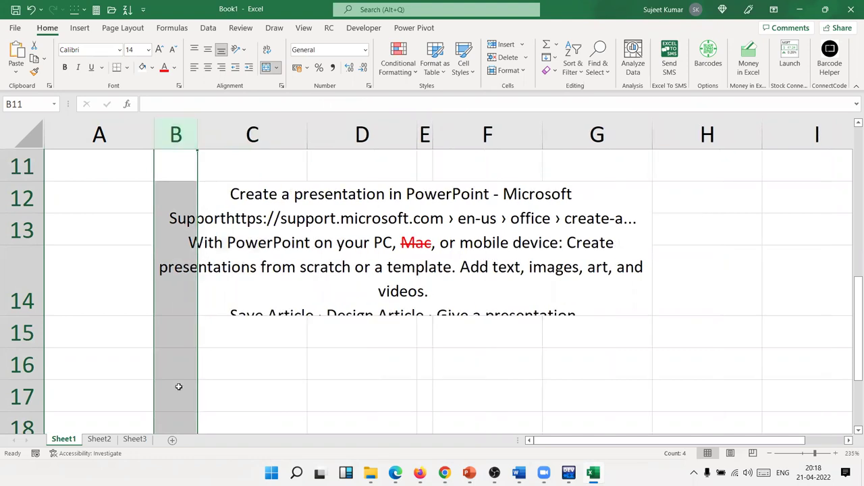
click(178, 388)
scroll(180, 377, down, 3)
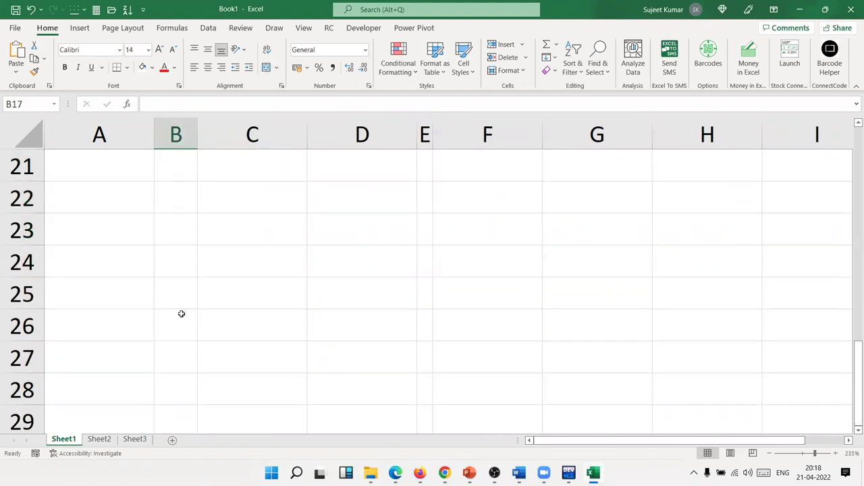
key(Up)
key(Up)
key(Up)
key(Up)
key(Up)
key(Down)
key(Down)
key(Down)
key(Down)
key(Down)
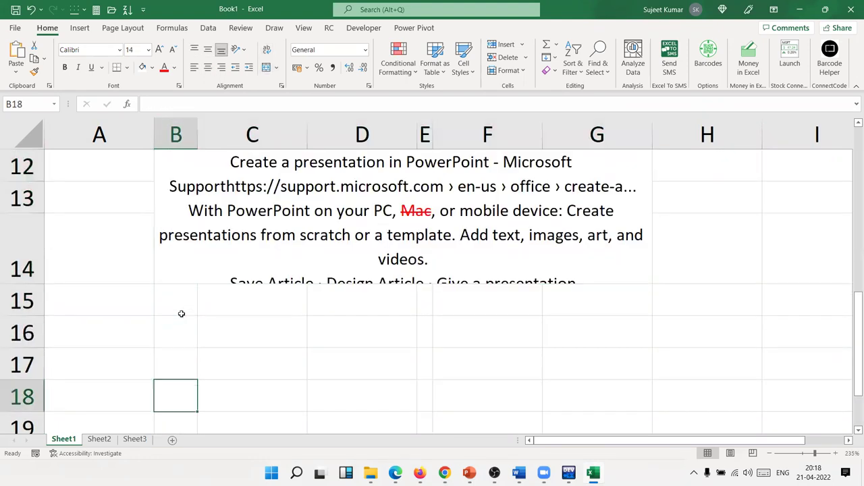
scroll(574, 187, up, 4)
scroll(148, 262, down, 7)
scroll(151, 259, down, 3)
scroll(155, 256, up, 6)
scroll(156, 255, down, 3)
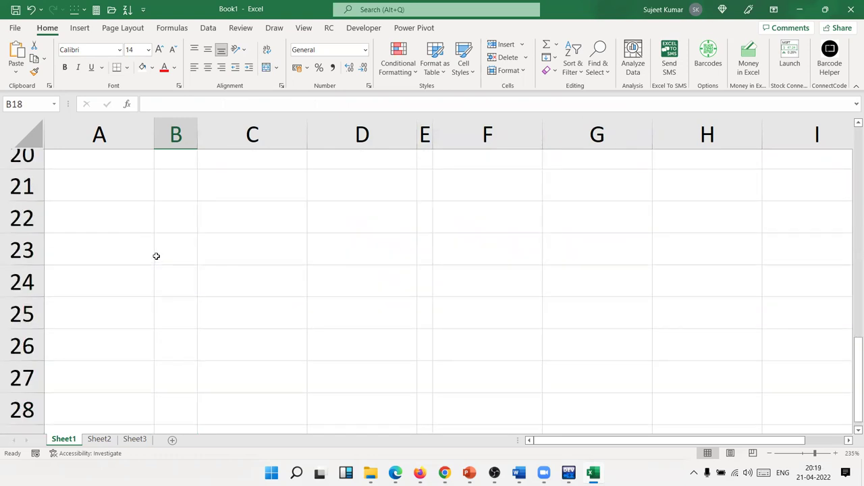
Enter 85, 25, 63, 63, 53, 69, 25 and 45 down cells B22 to B29
click(175, 198)
text(85 25)
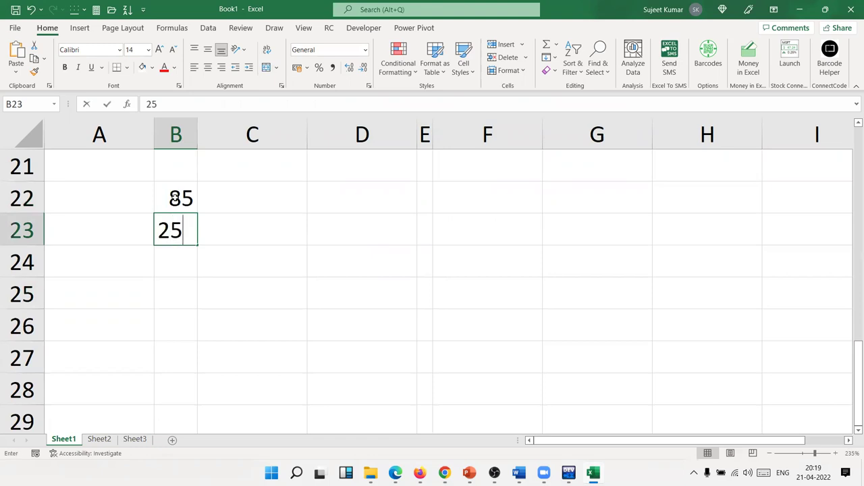
key(Return)
text(63)
key(Return)
text(63)
key(Return)
text(53)
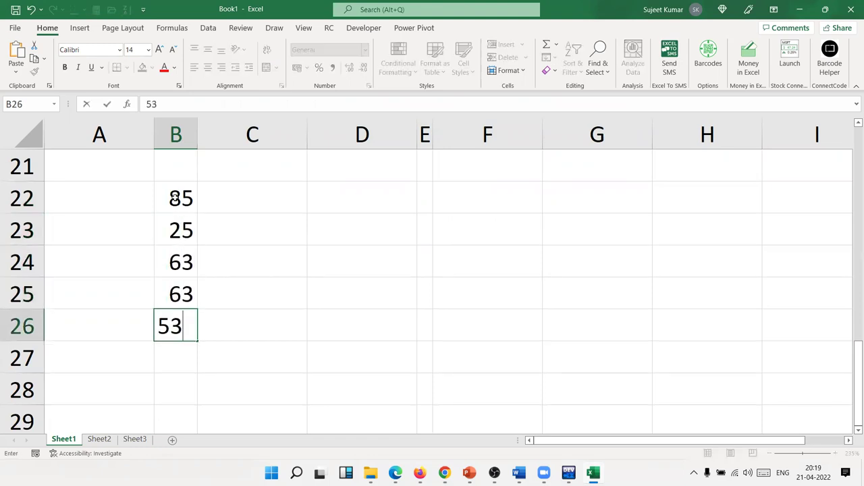
key(Return)
text(69)
key(Return)
text(25)
text(5)
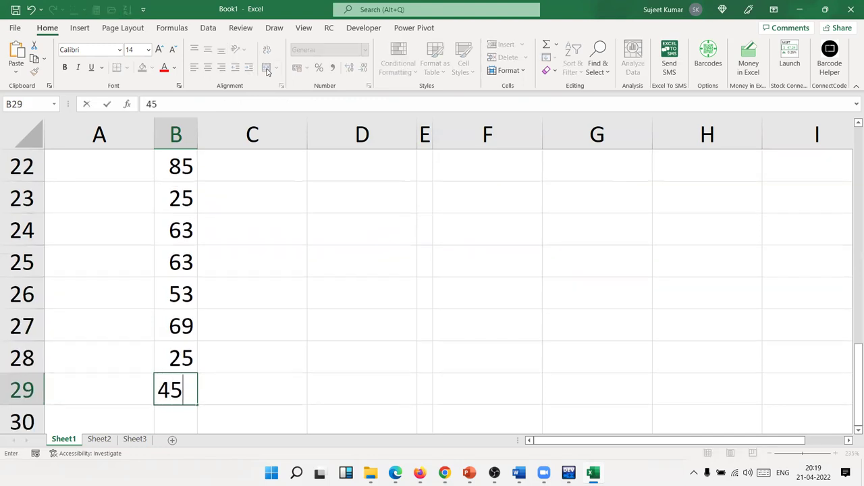
key(Return)
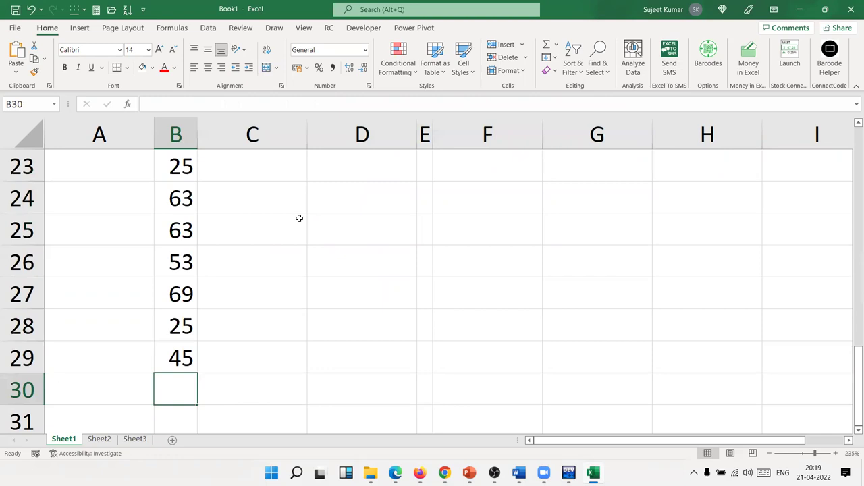
Apply strikethrough to the 63 in B25, then undo it
click(172, 232)
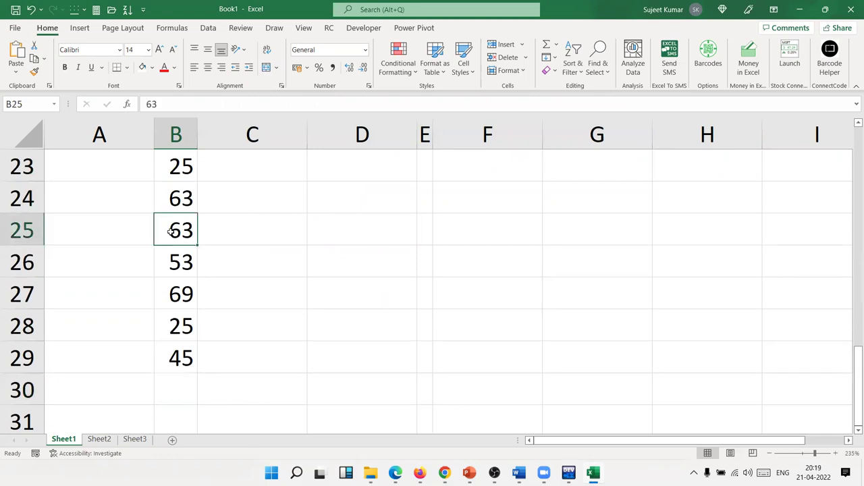
right_click(171, 232)
click(203, 402)
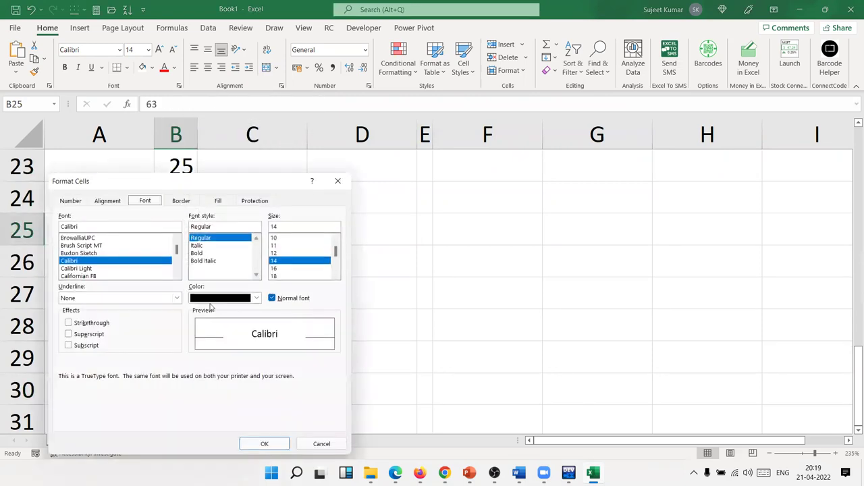
click(81, 323)
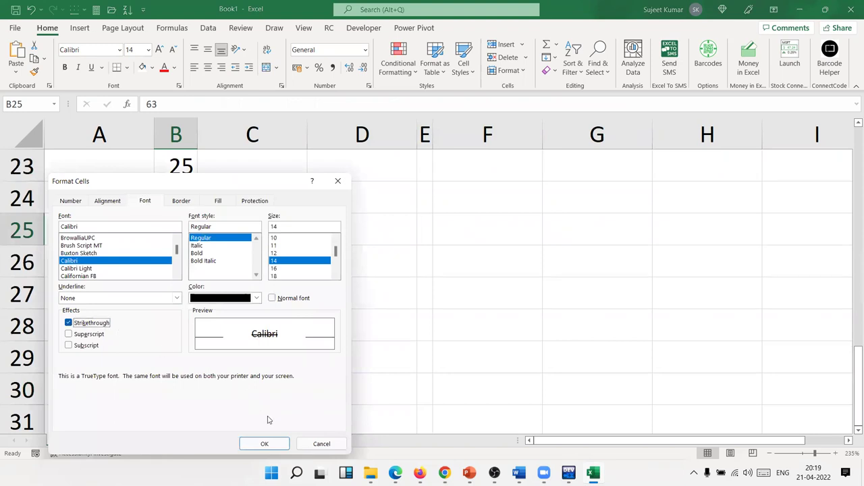
click(264, 444)
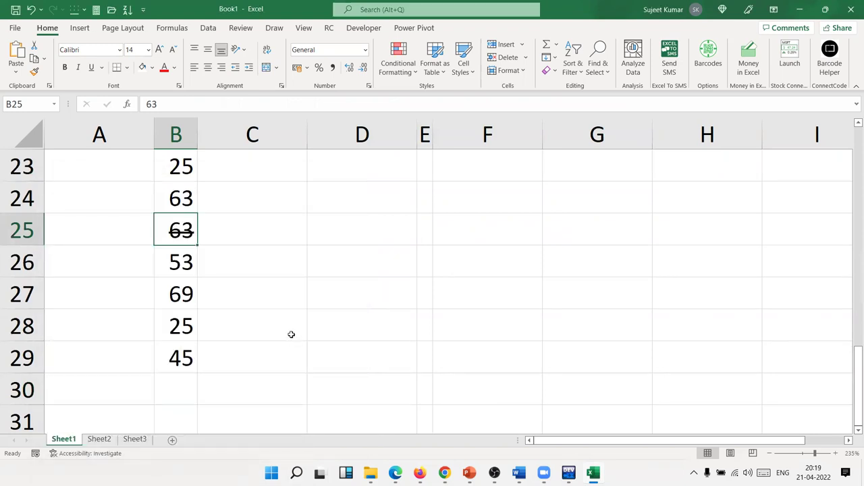
key(ctrl+z)
Draw and undo ink marks over B25, then right-click B24
mouse_move(154, 213)
mouse_down()
mouse_move(196, 240)
mouse_move(160, 241)
mouse_up()
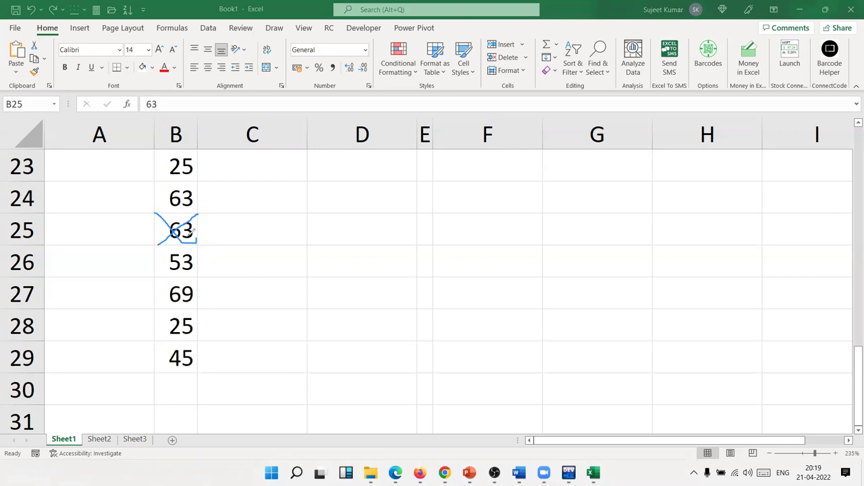
key(ctrl+z)
key(ctrl+z)
drag(196, 243, 185, 231)
key(ctrl+z)
click(182, 197)
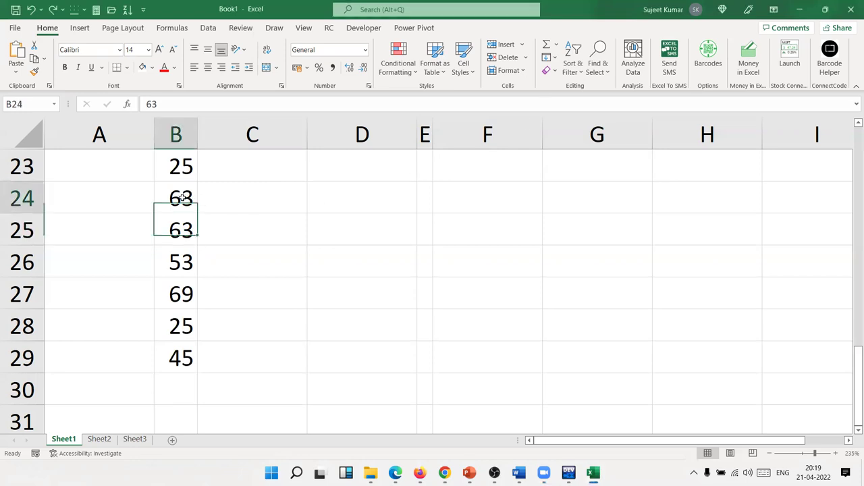
right_click(185, 212)
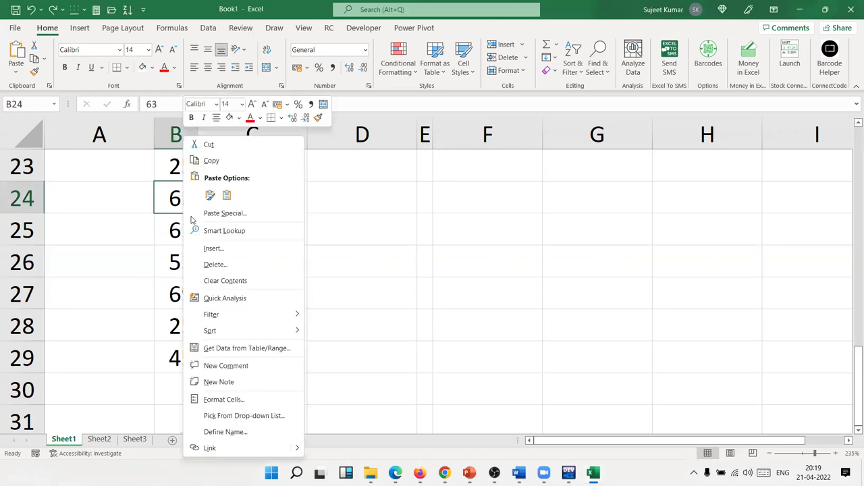
Give B24 red diagonal borders forming an X
click(233, 399)
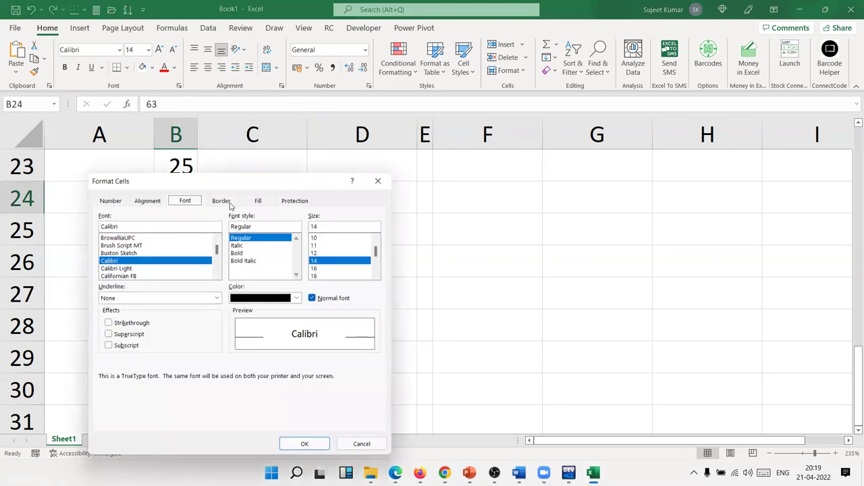
click(229, 201)
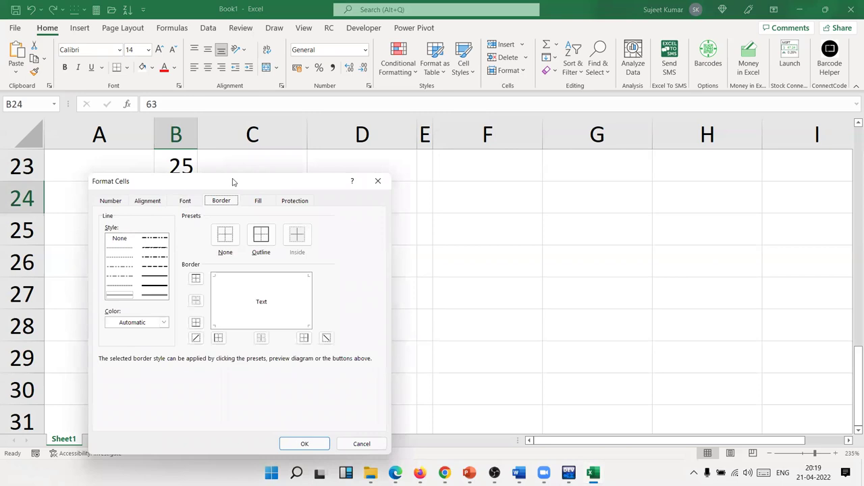
drag(233, 182, 545, 91)
click(475, 232)
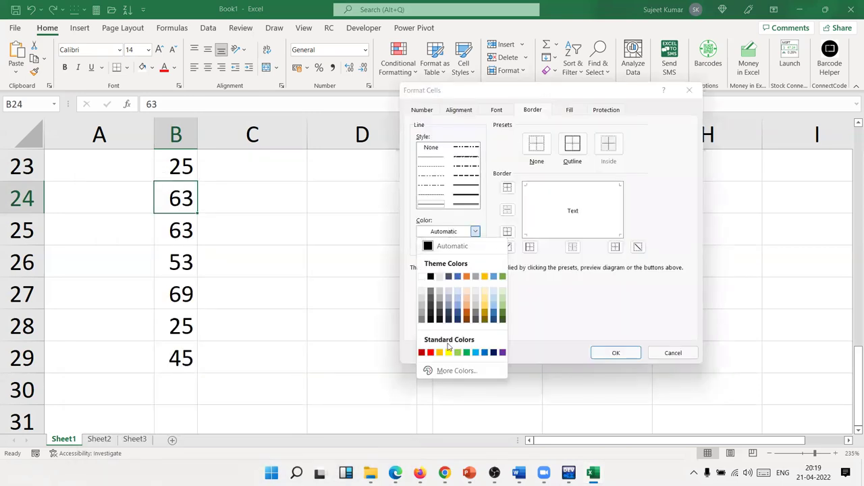
click(430, 352)
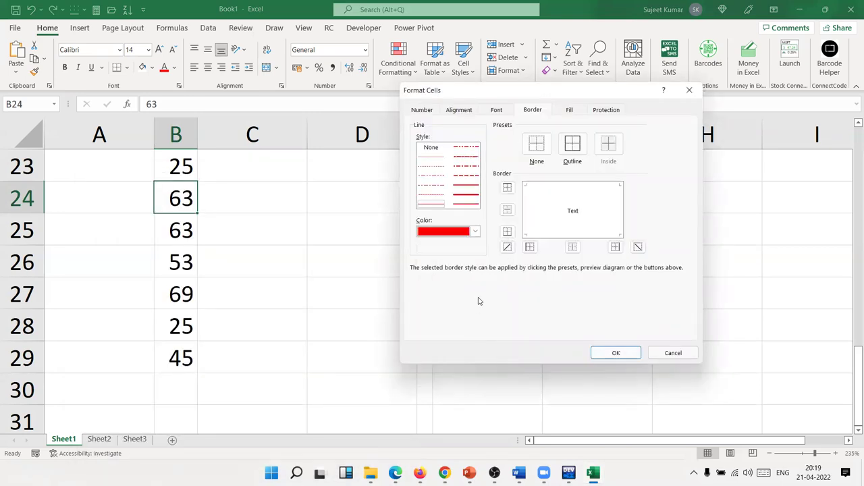
click(507, 247)
click(638, 247)
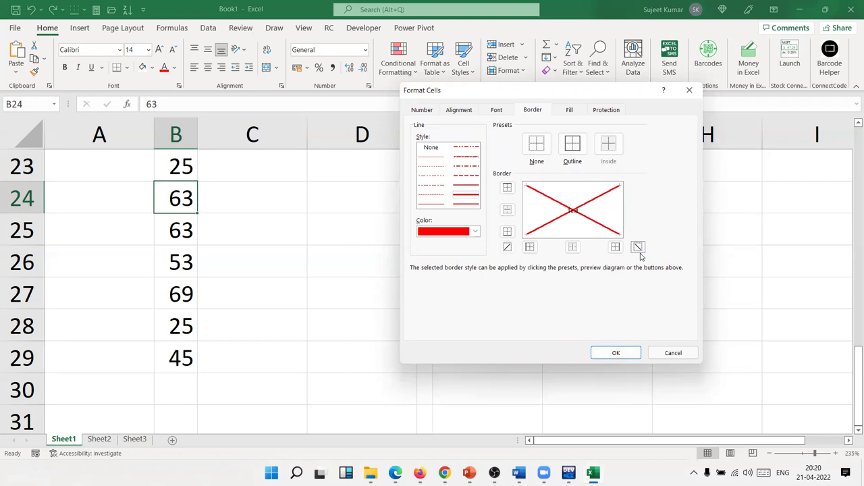
click(619, 350)
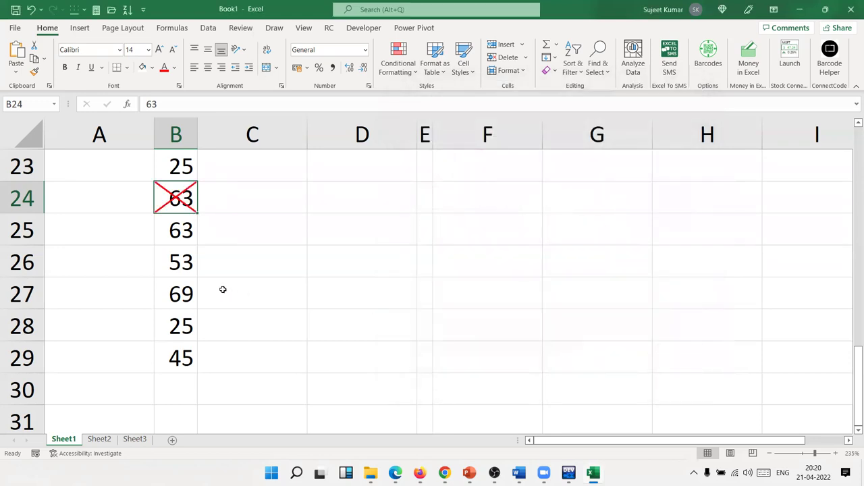
Repeat the red X border on B27 and B29 with F4, then select B25
click(179, 291)
key(F4)
click(177, 356)
key(F4)
click(176, 238)
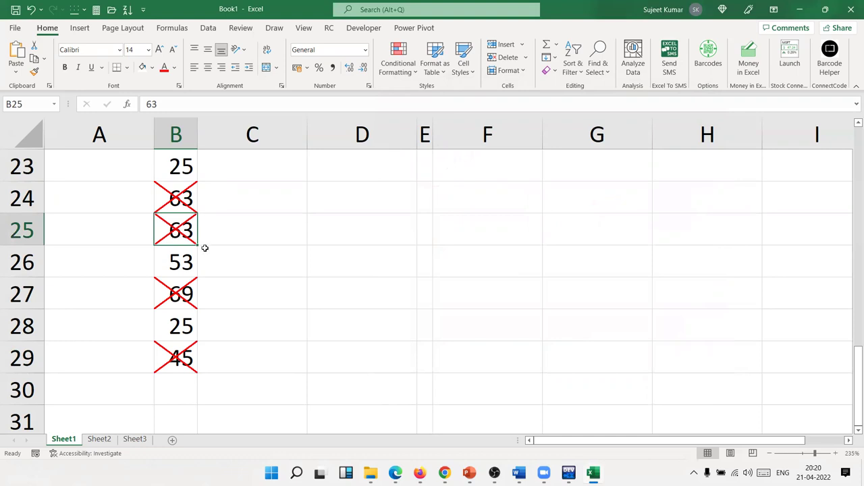
scroll(207, 247, up, 3)
scroll(207, 247, up, 1)
scroll(207, 248, down, 3)
Give cell B26 (53) a thick light green rising diagonal border via Format Cells
click(193, 275)
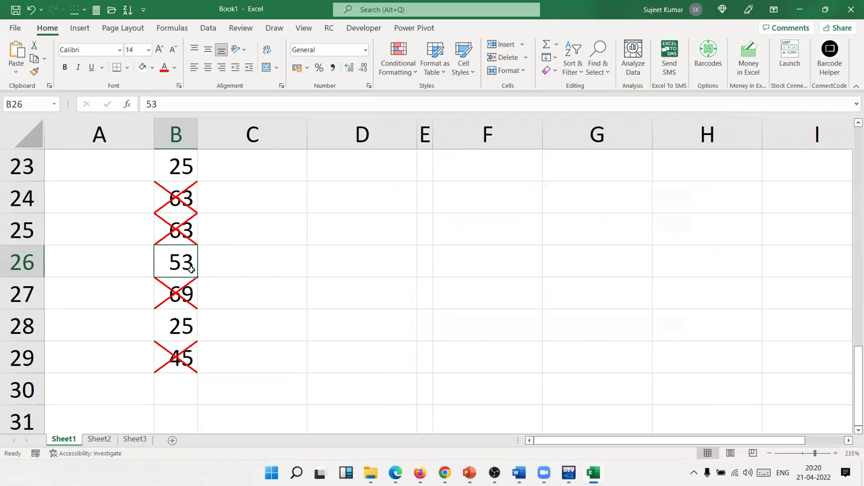
right_click(193, 274)
click(245, 400)
click(155, 322)
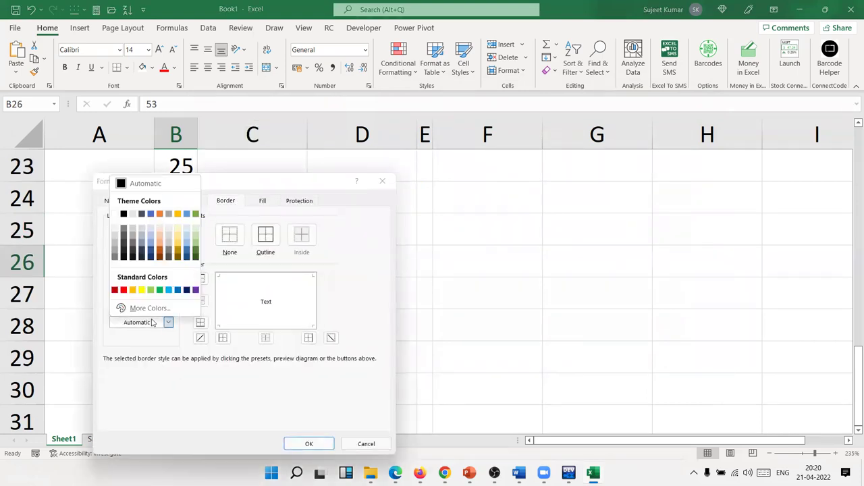
click(150, 290)
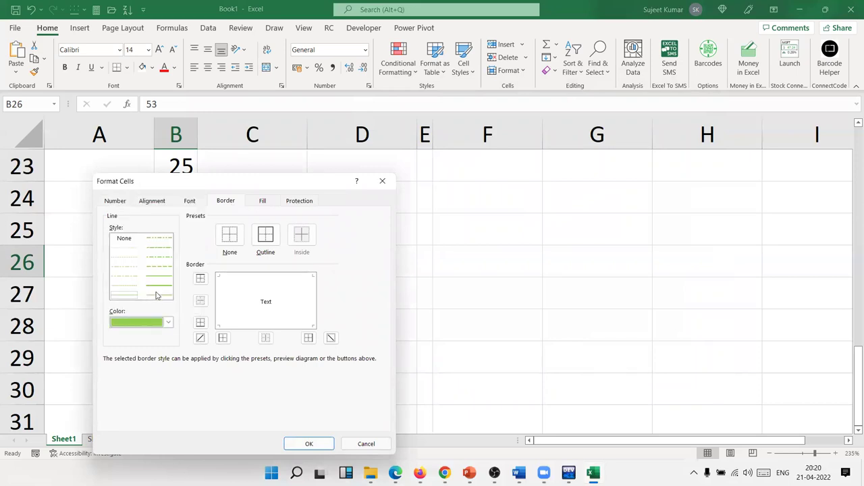
click(160, 285)
click(223, 337)
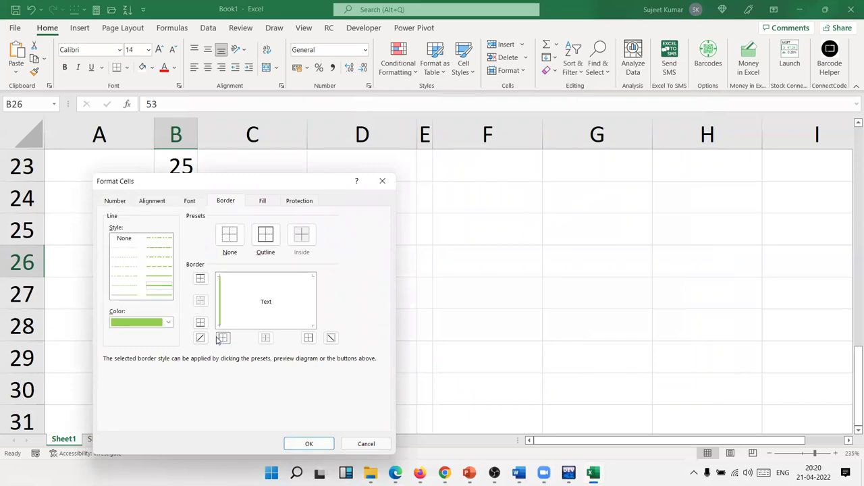
click(200, 337)
click(309, 444)
click(280, 334)
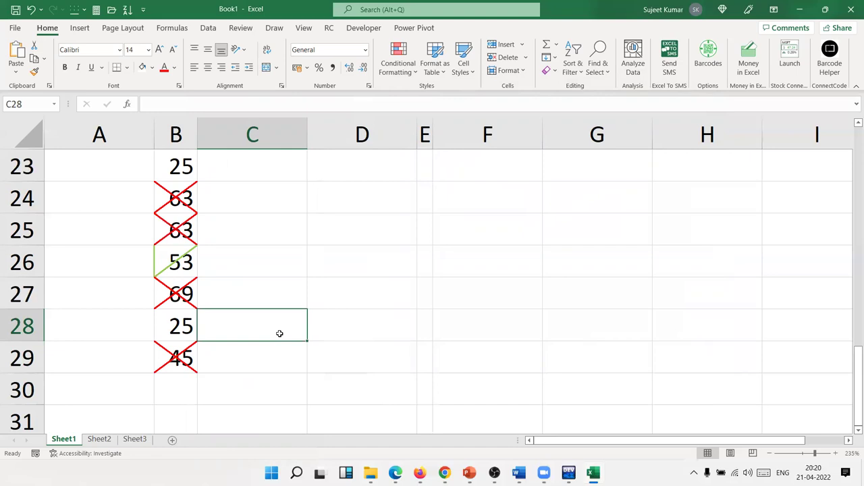
Enter the letter P in cell C22
key(Up)
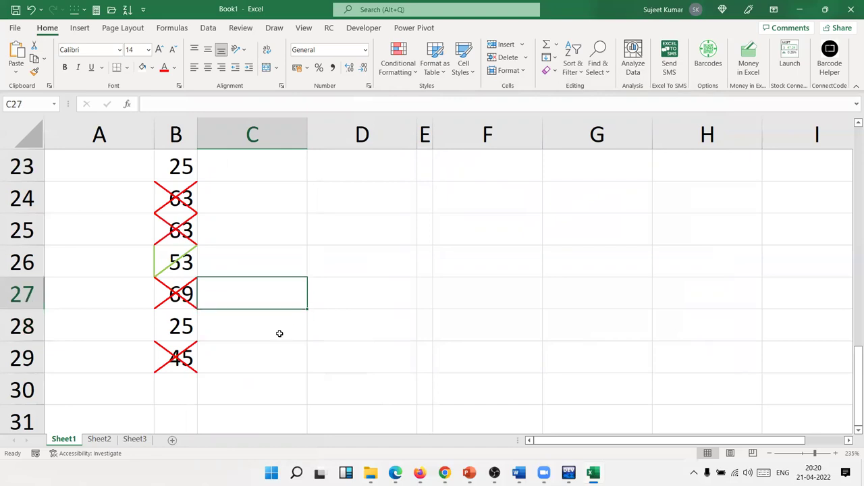
key(Up)
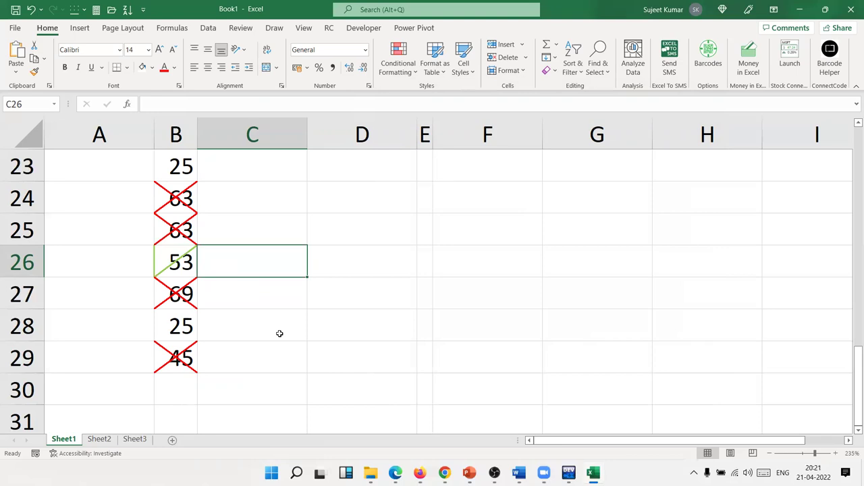
key(Up)
key(Up)
key(Up)
key(Up)
key(Up)
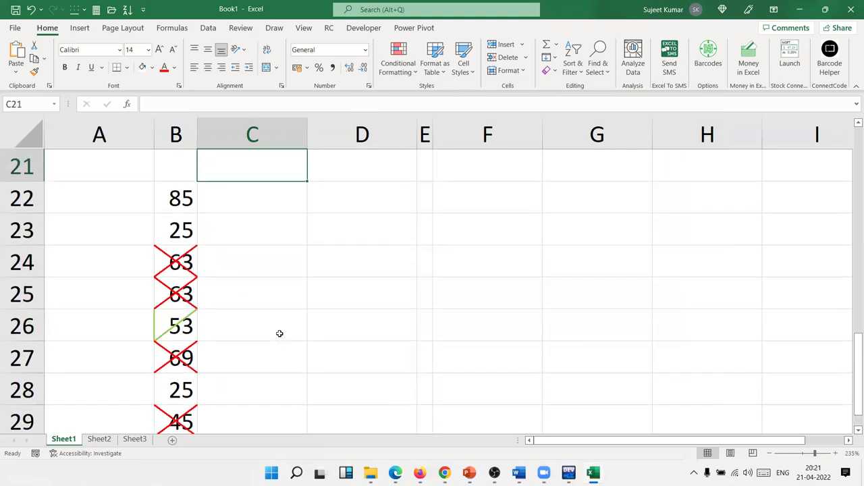
key(Down)
text(P)
key(Return)
Fill the P down from C22 to C29 with Ctrl+D, leaving C22:C29 selected
key(Left)
key(ctrl+Down)
key(Right)
key(ctrl+shift+Up)
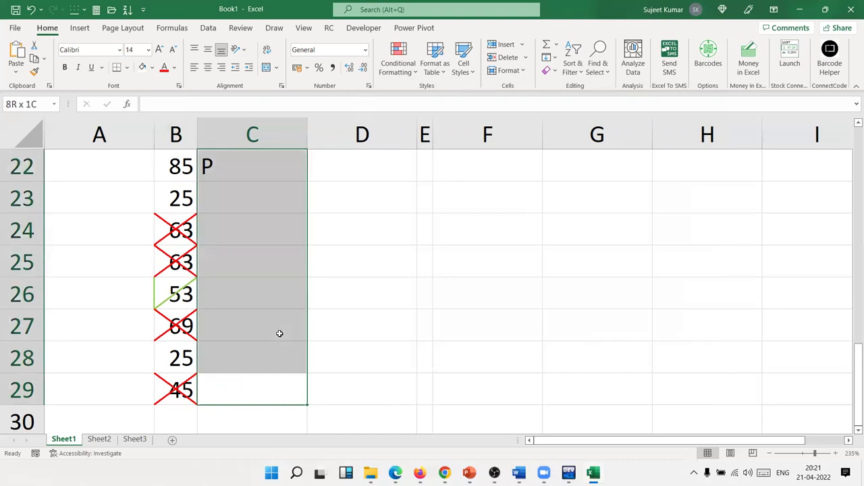
key(ctrl+d)
key(Up)
key(ctrl+Up)
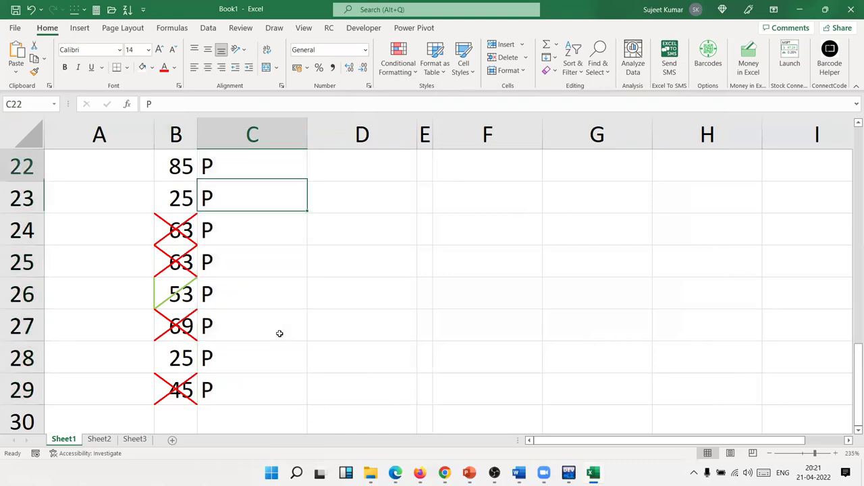
key(ctrl+shift+Down)
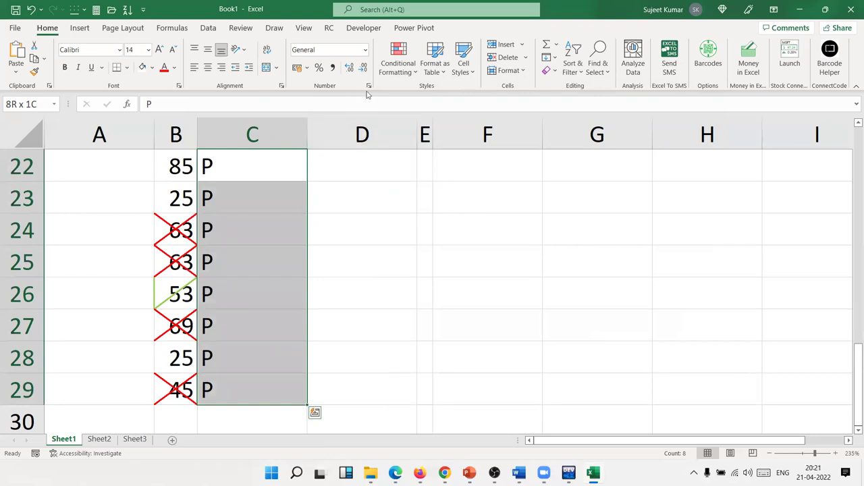
Switch C22:C29 to the Wingdings 2 font, then select C22 to check its value
click(120, 50)
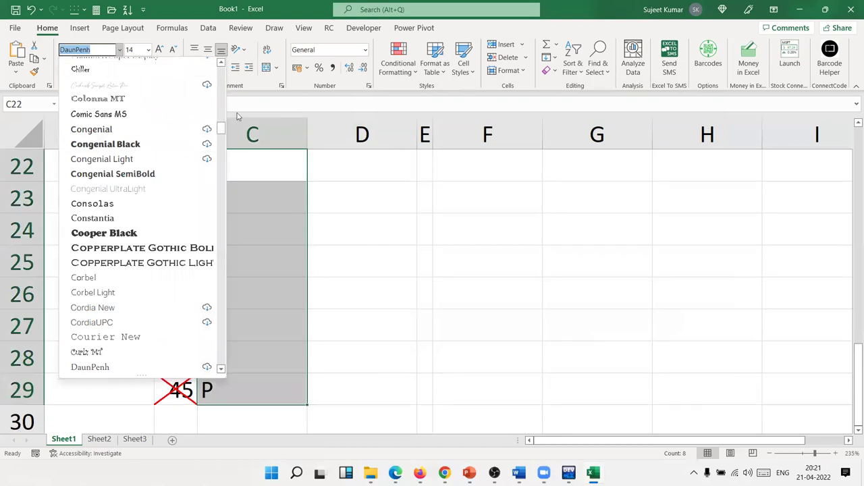
drag(222, 127, 221, 359)
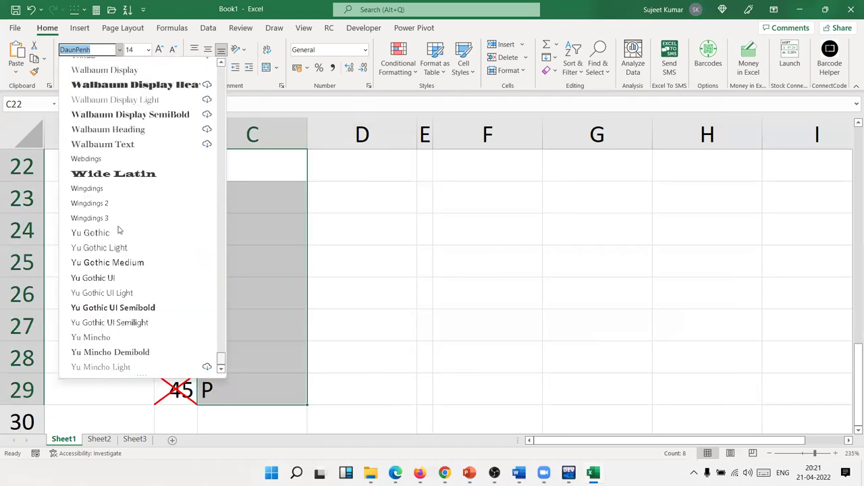
click(103, 204)
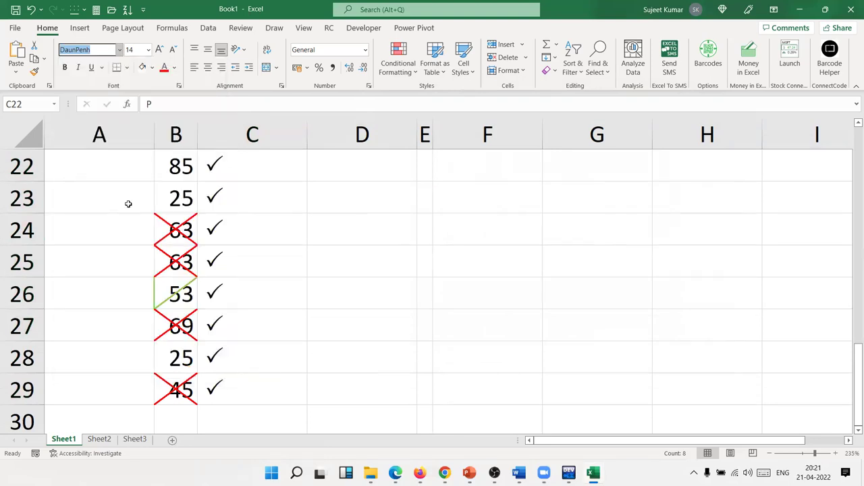
drag(228, 222, 250, 247)
click(252, 241)
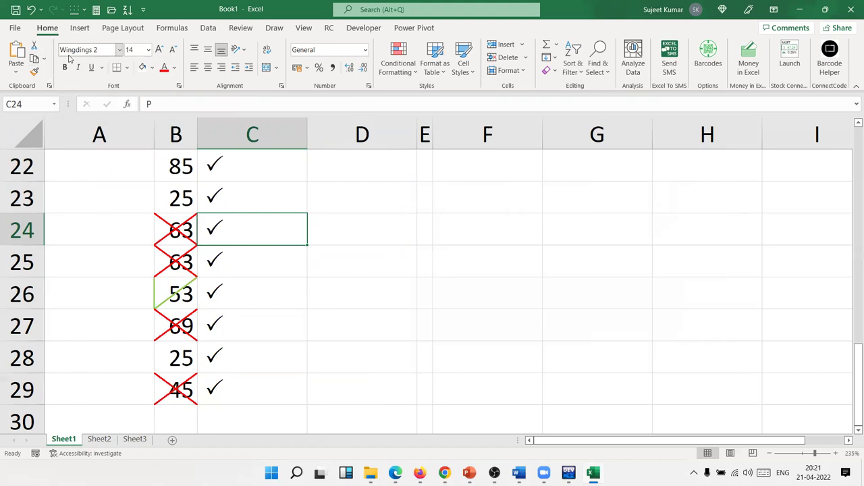
click(230, 168)
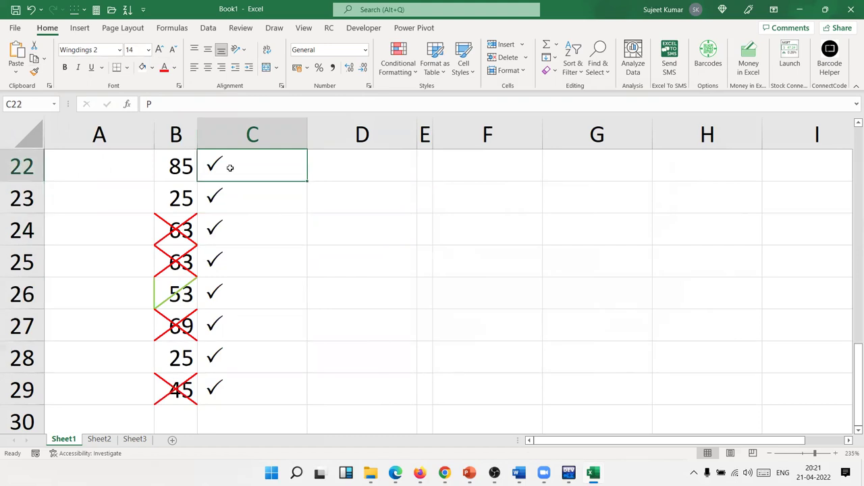
After checking C22 holds P, type O into C24 and C25 to make crosses
drag(154, 104, 106, 106)
click(210, 166)
click(224, 231)
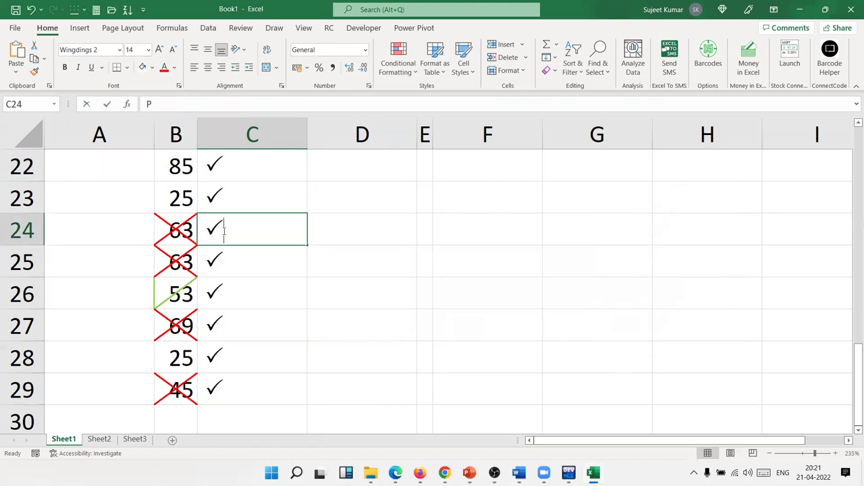
text(O)
key(Return)
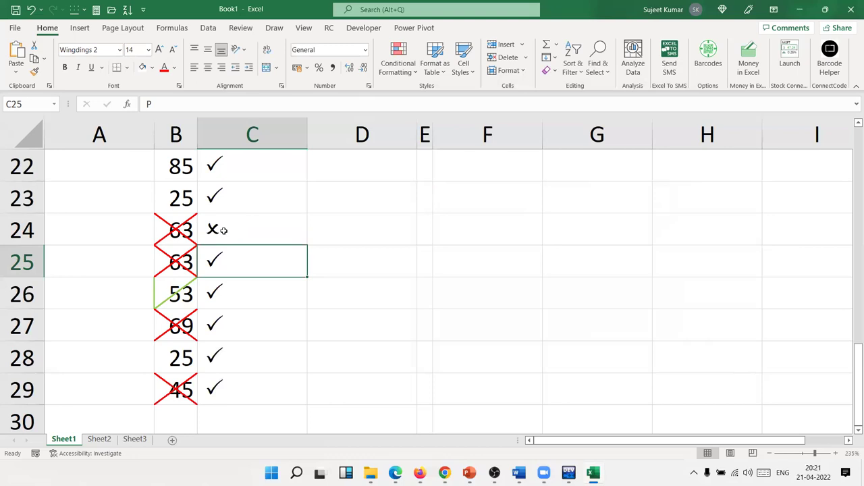
text(O)
key(Return)
key(Return)
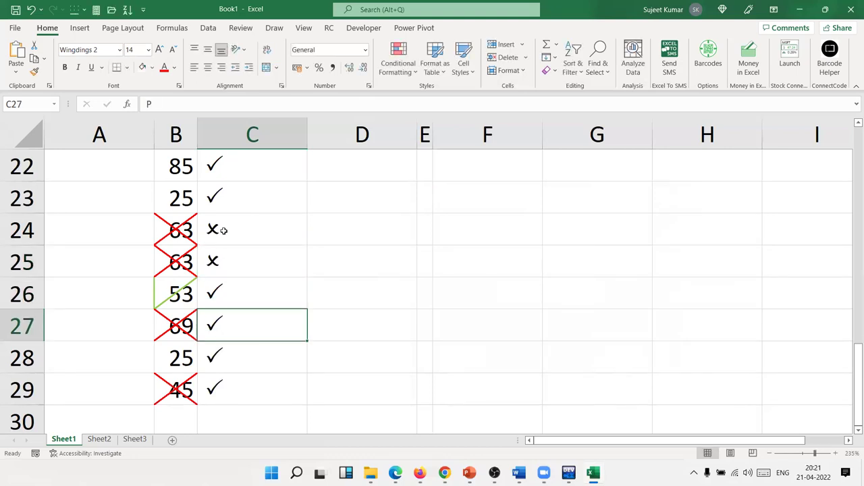
Type O into C27 and C29 as well, then return to B22
text(O)
key(Return)
key(Return)
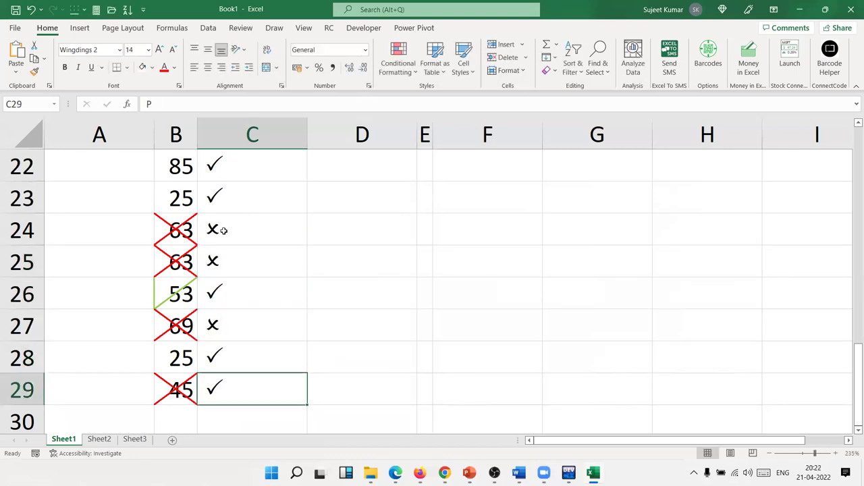
text(O)
key(Up)
key(Up)
key(Up)
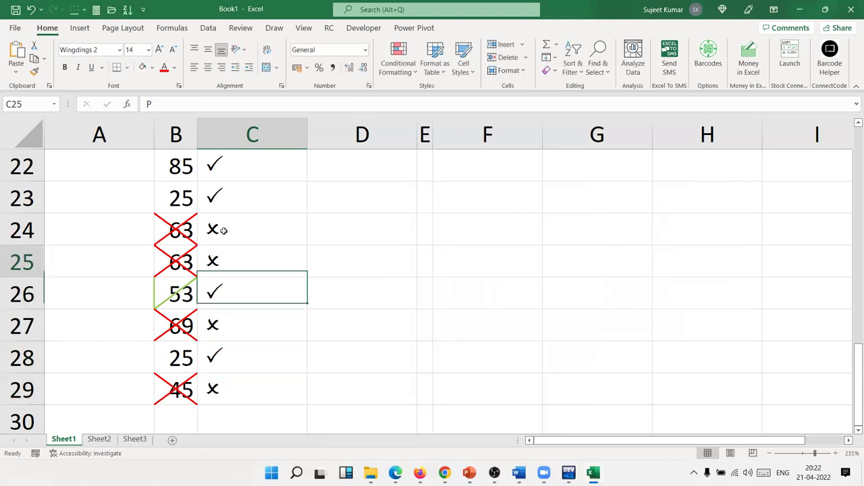
key(Up)
key(Up)
key(Up)
key(Down)
key(Left)
Select B22:C29 and view column C's filter list to confirm only O and P values
key(shift+Right)
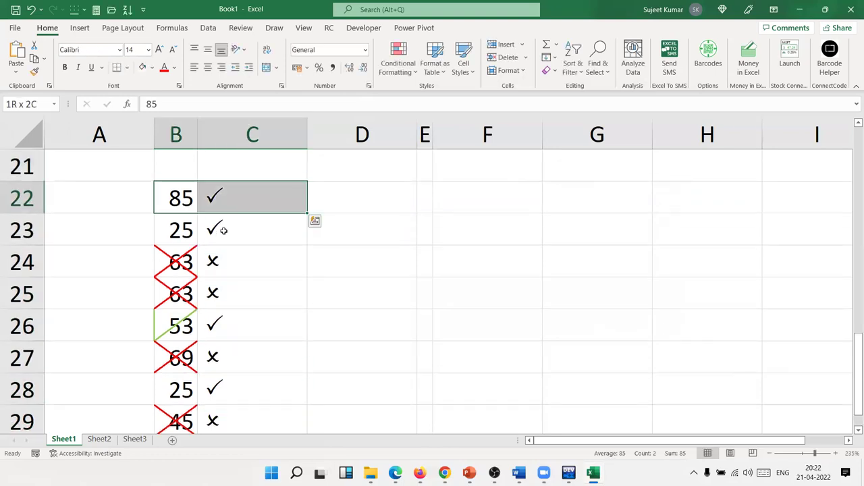
key(ctrl+shift+Down)
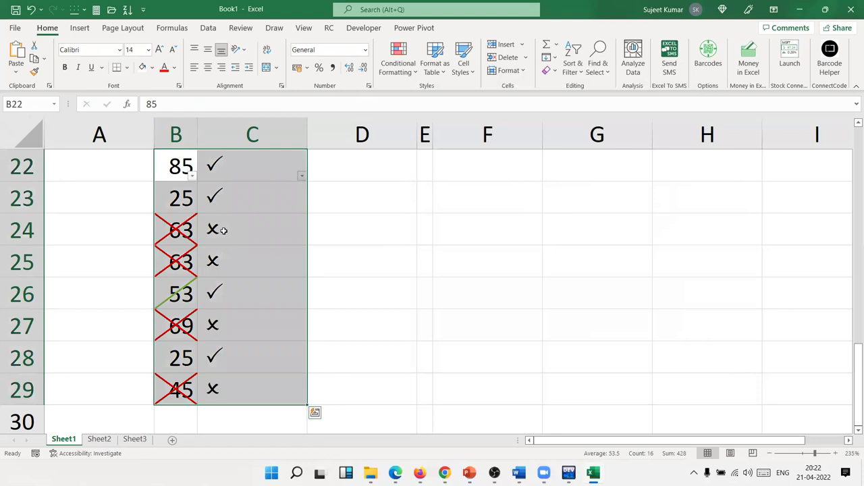
click(301, 178)
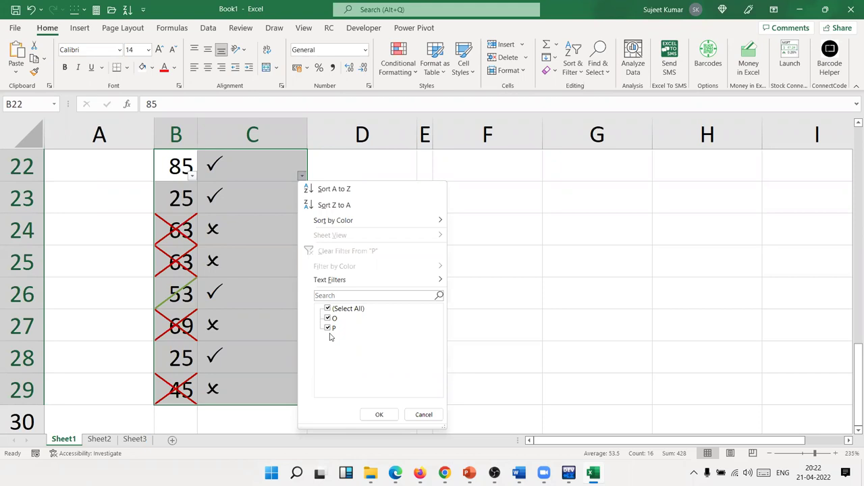
key(Escape)
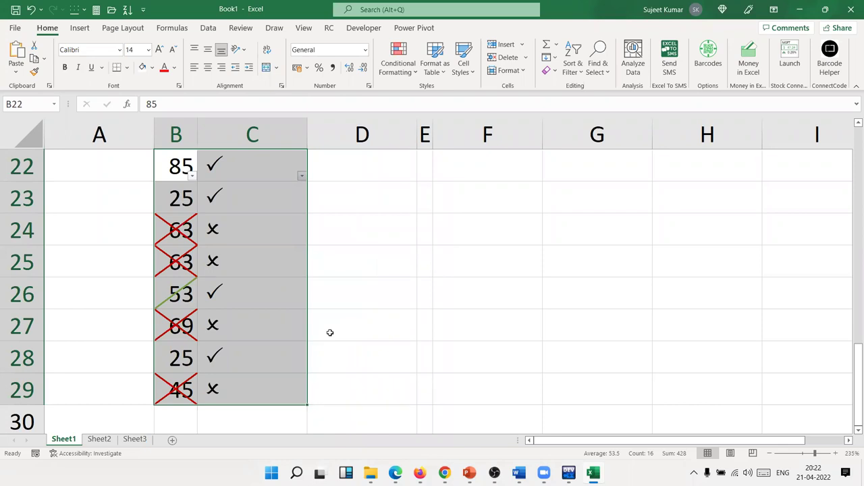
key(Down)
key(Right)
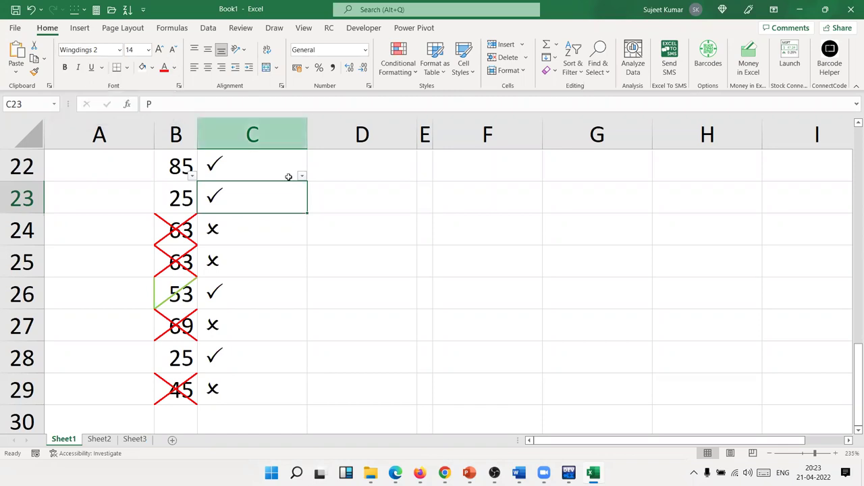
Enter J in F23, rotate it to -45 degrees, then switch to Sheet2
click(475, 208)
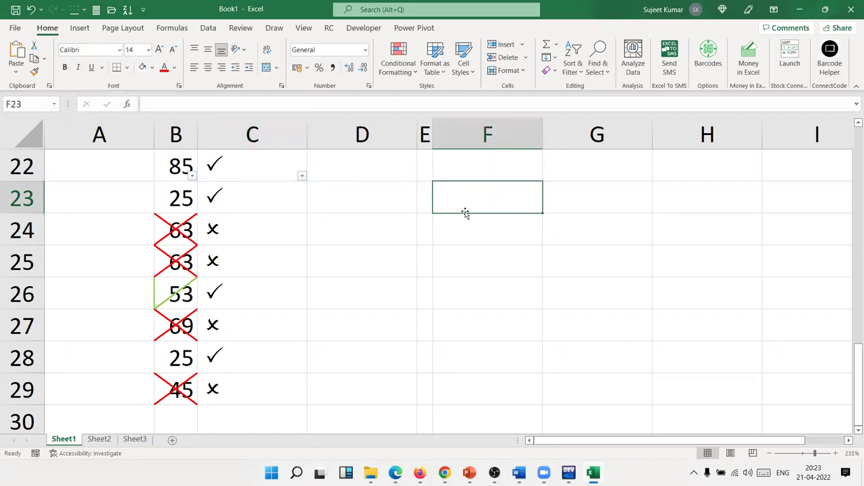
text(J)
key(Return)
click(471, 209)
click(282, 87)
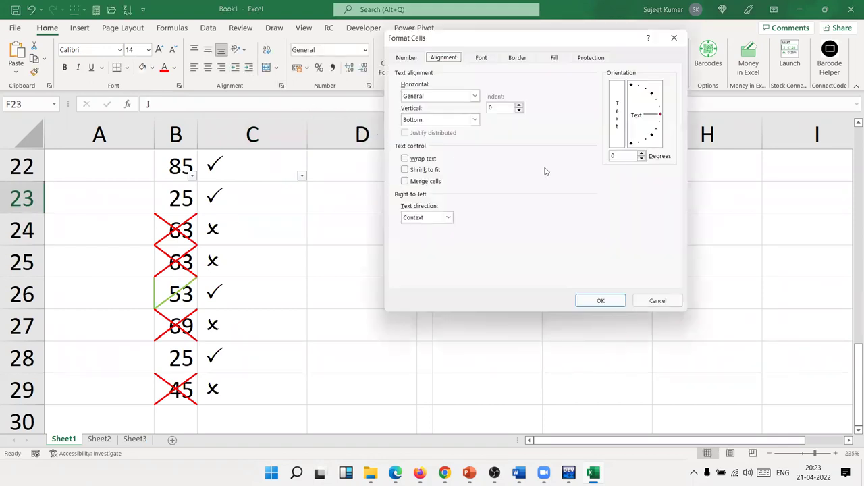
drag(653, 119, 658, 142)
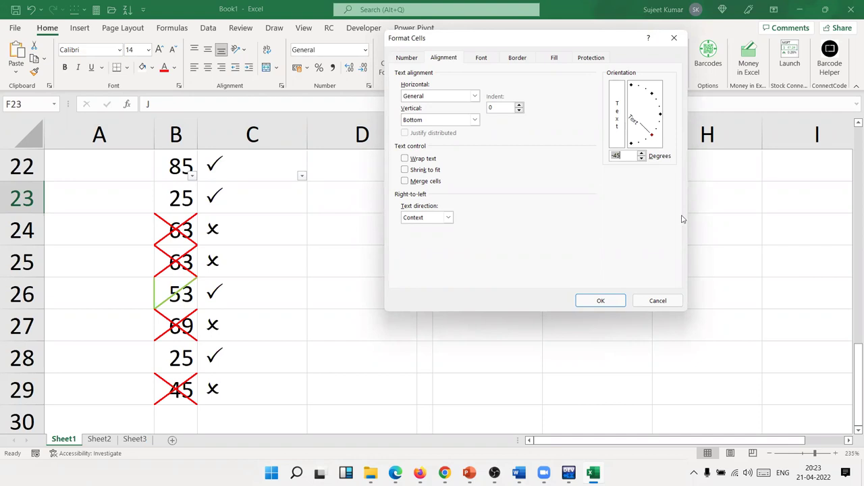
click(603, 302)
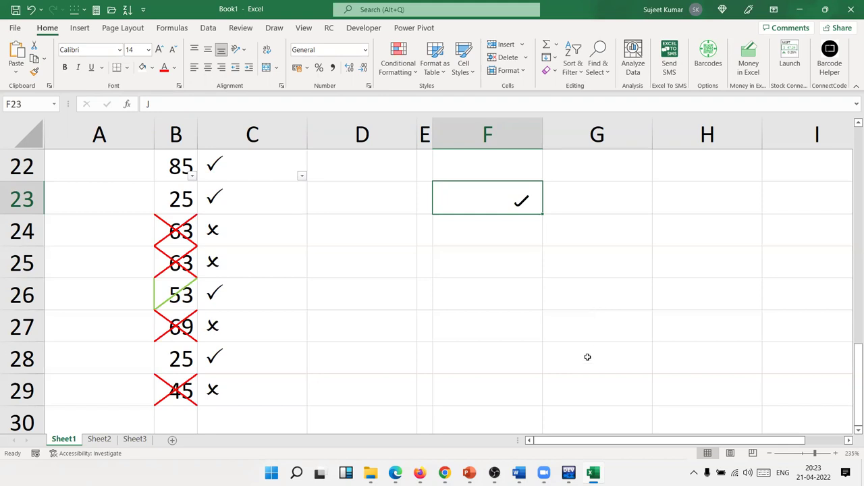
click(108, 437)
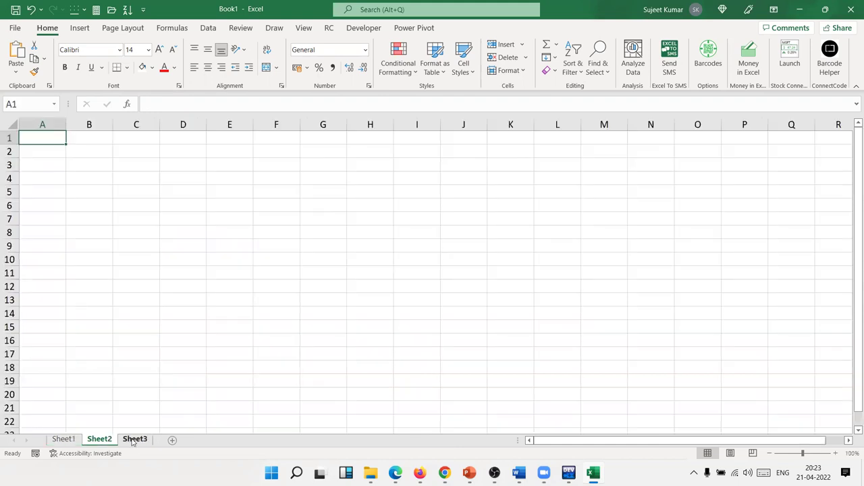
Clear the mistaken entries from cell A1
text(Name)
key(Return)
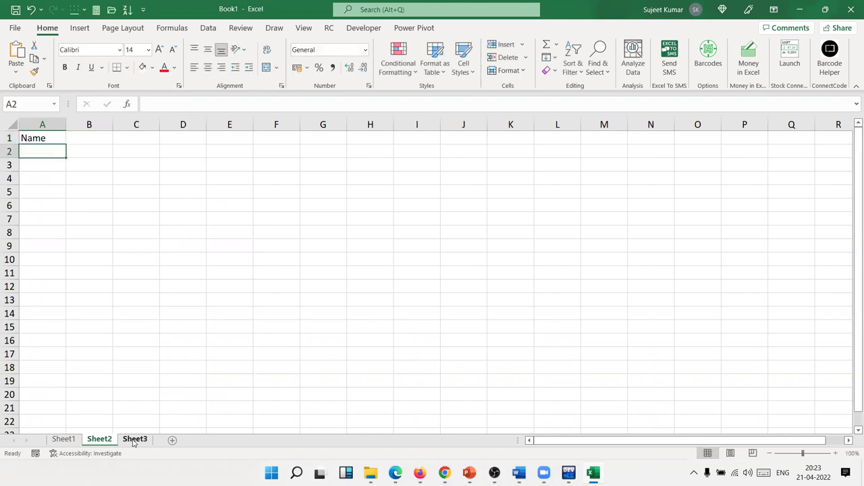
key(Up)
text(1)
key(Escape)
key(BackSpace)
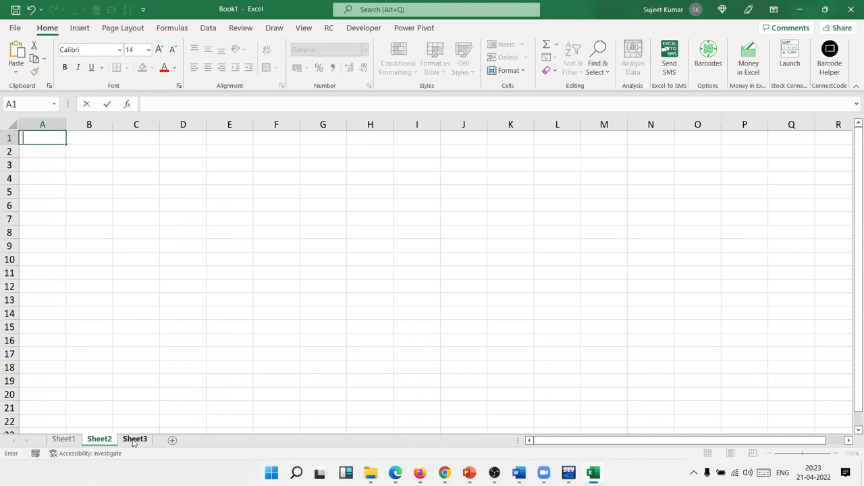
key(Escape)
key(Delete)
key(Down)
key(Down)
key(Down)
key(Up)
key(Up)
key(Up)
Enter Month in A2 and Apr in B2
key(BackSpace)
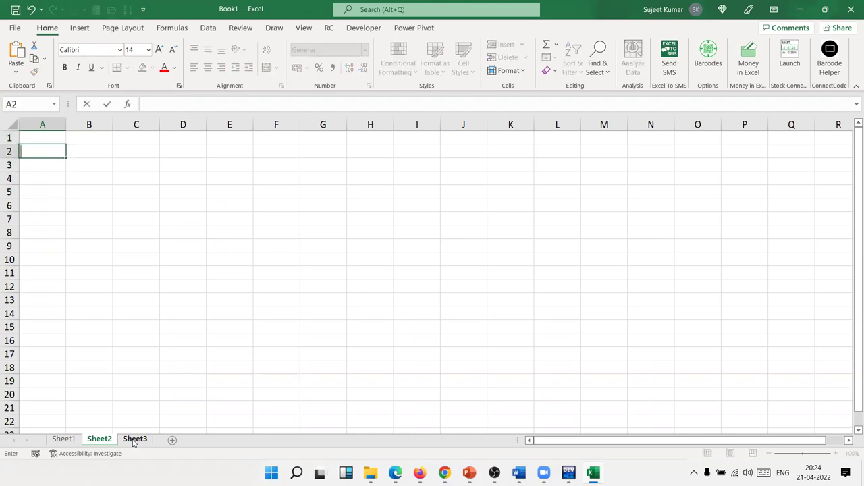
text(Month)
key(BackSpace)
key(BackSpace)
text(th)
key(Tab)
text(Apr)
key(Return)
key(Return)
key(Return)
key(Return)
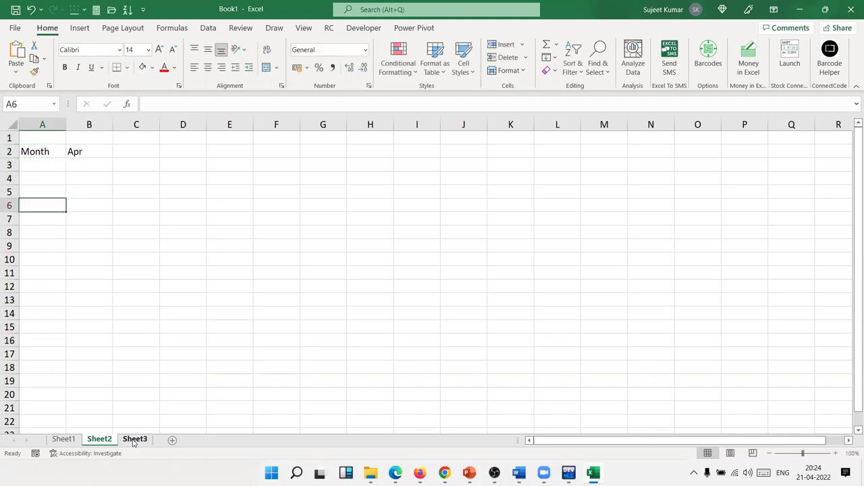
Head row 6 with Sr and Name, and enter the first date 1/4 in C6
text(Dr)
key(BackSpace)
key(BackSpace)
text(Sr)
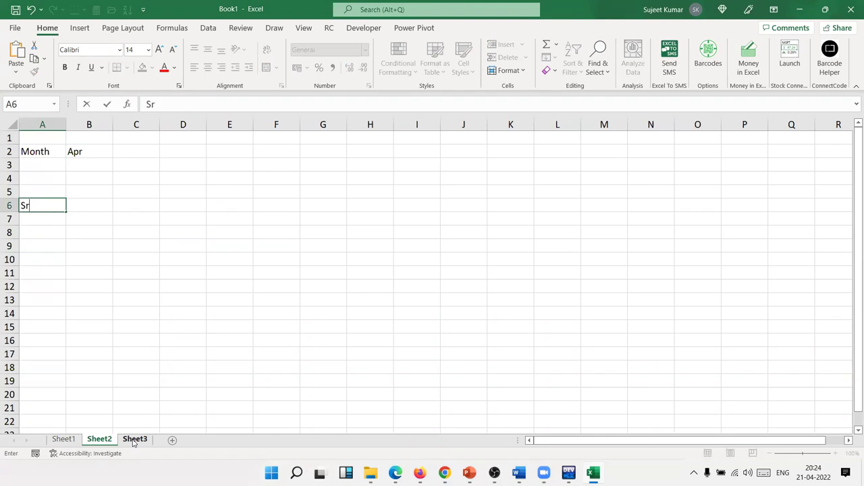
key(Tab)
text(Name)
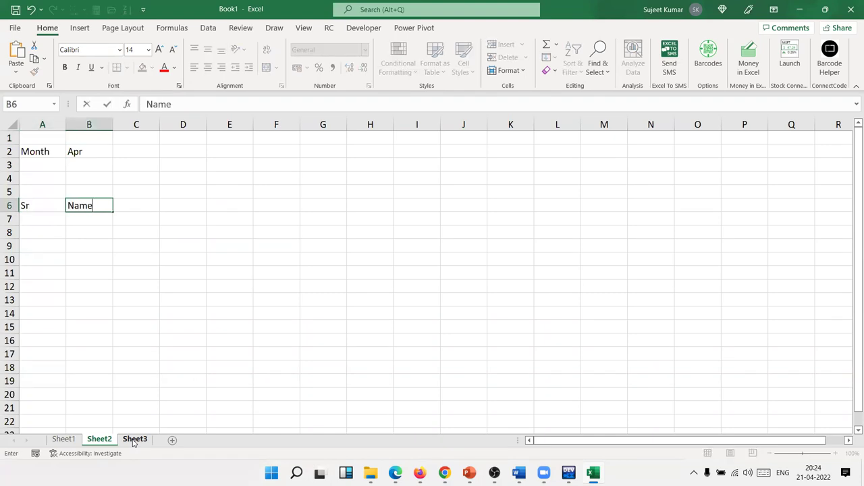
key(Tab)
text(Roll)
key(Escape)
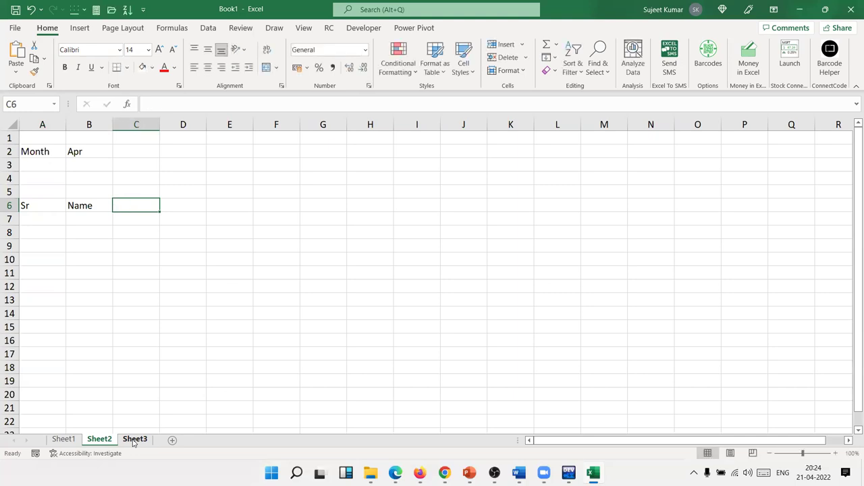
text(1/4)
key(Return)
Format C6 as 01-Apr-22, fill dates across row 6, and delete those past 30-Apr-22
text(3)
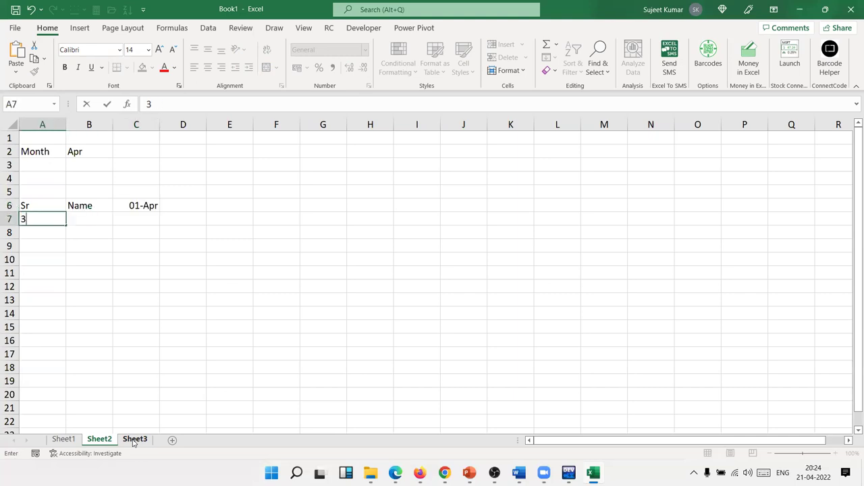
key(Tab)
key(ctrl+z)
key(ctrl+z)
key(ctrl+z)
key(ctrl+shift+3)
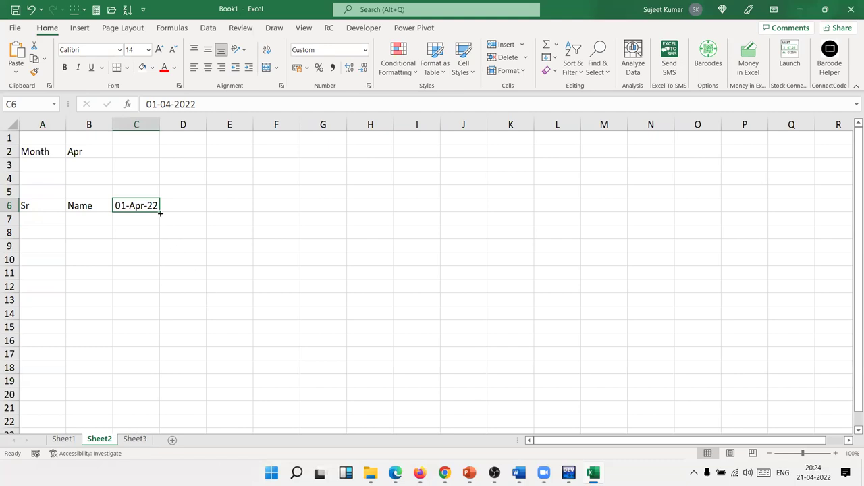
drag(162, 214, 851, 216)
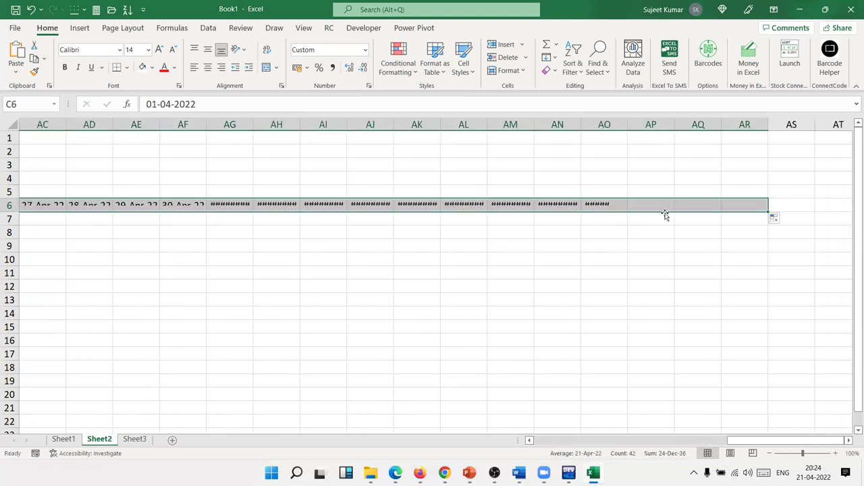
click(212, 205)
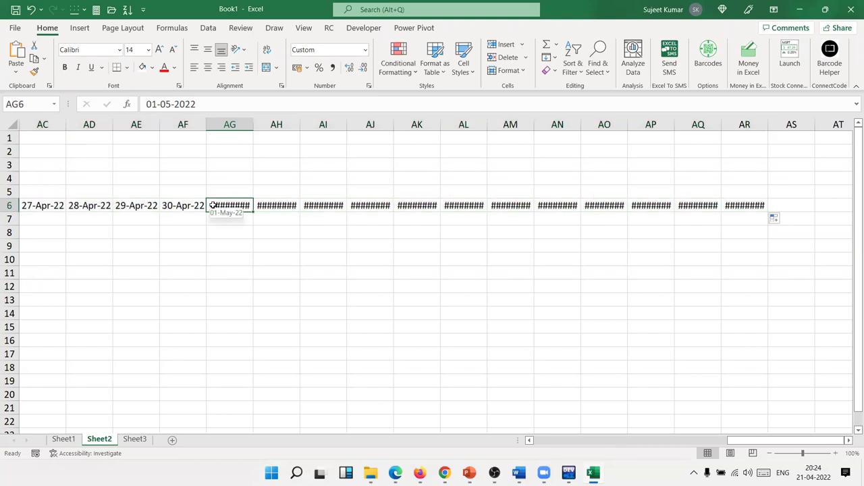
key(ctrl+shift+Right)
key(Delete)
key(Left)
key(ctrl+Left)
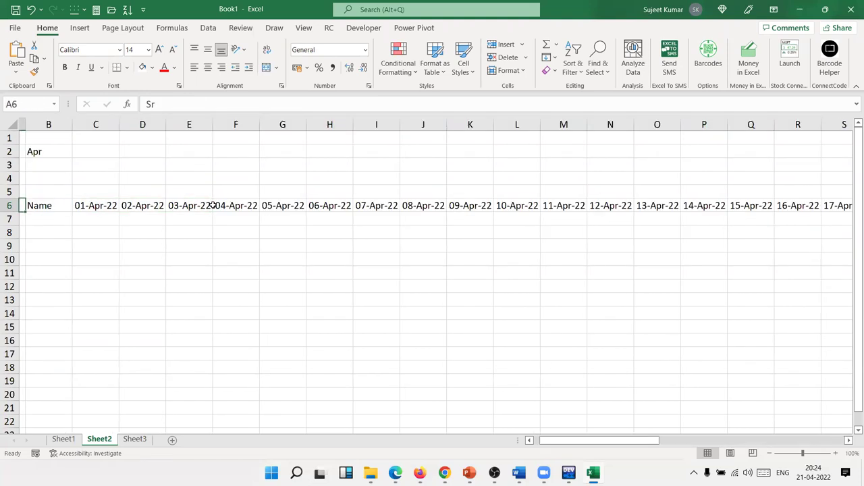
Enter serial numbers 1 and 2 in A7:A8 and select both
key(Down)
text(1)
key(Return)
text(2)
key(Up)
key(shift+Down)
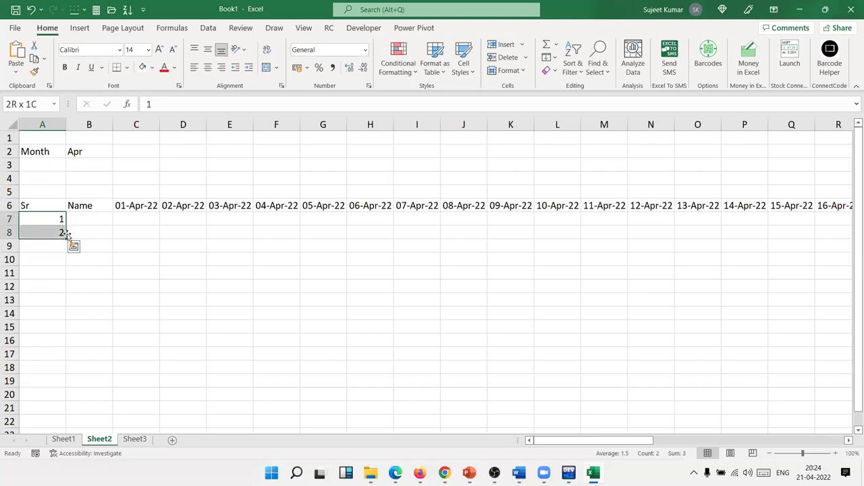
Extend serial numbers 1 to 10 down A7:A16, deleting the extra 11
drag(66, 253, 66, 358)
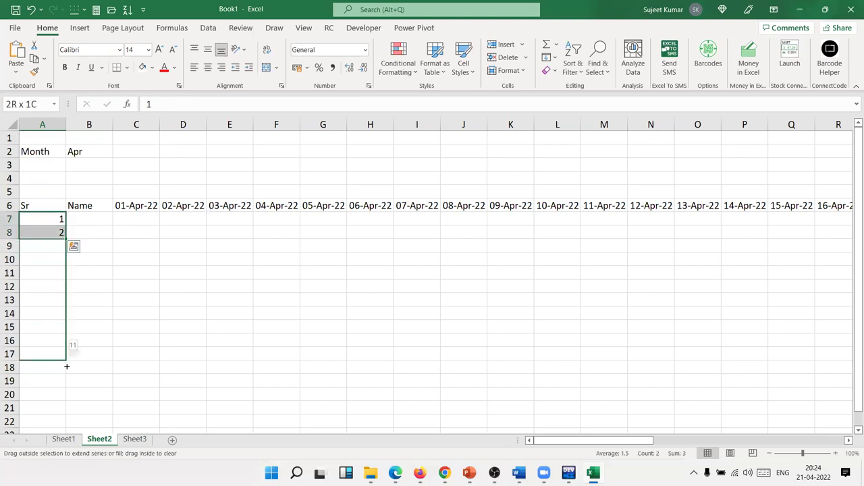
click(58, 354)
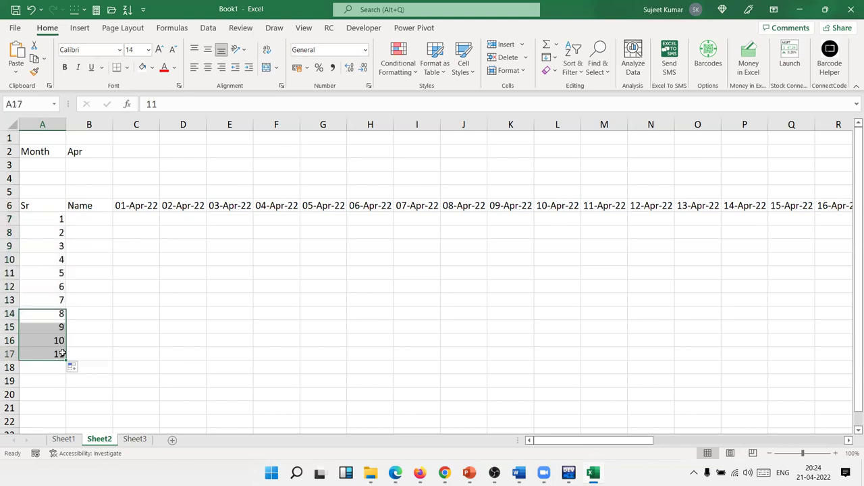
key(Delete)
key(ctrl+Up)
key(ctrl+Up)
key(Right)
Enter the first student's name in B7 and fill the names down to row 16
key(Down)
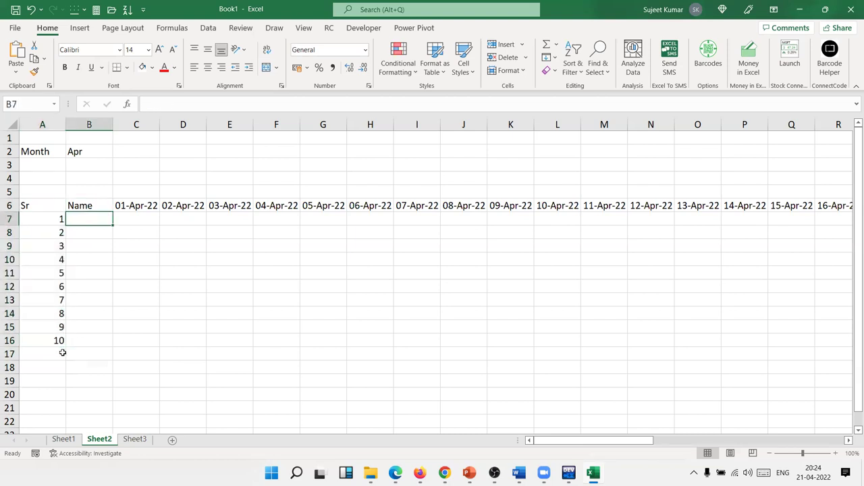
text(Puja)
key(Return)
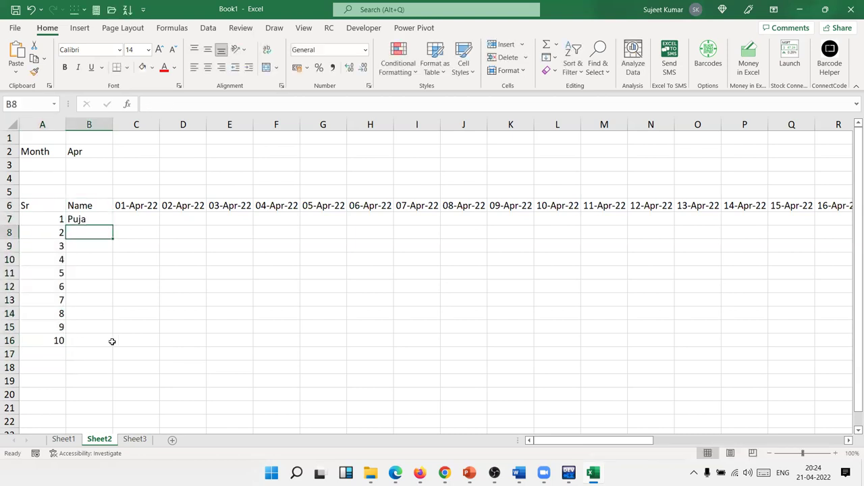
click(100, 220)
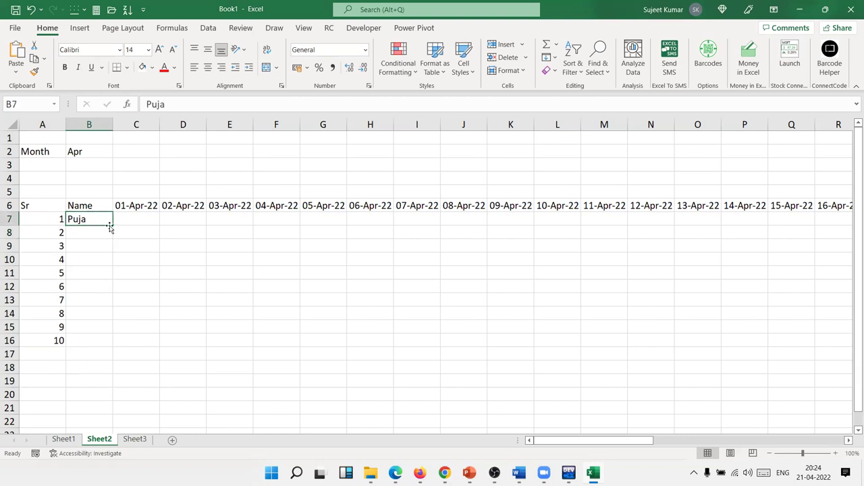
double_click(113, 226)
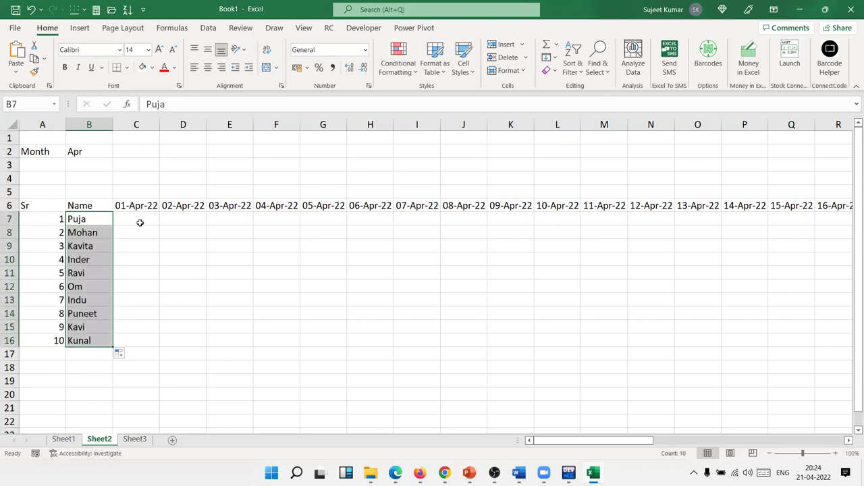
click(142, 220)
Enter P in C7 and fill it across every date and down all ten students
text(P)
key(Return)
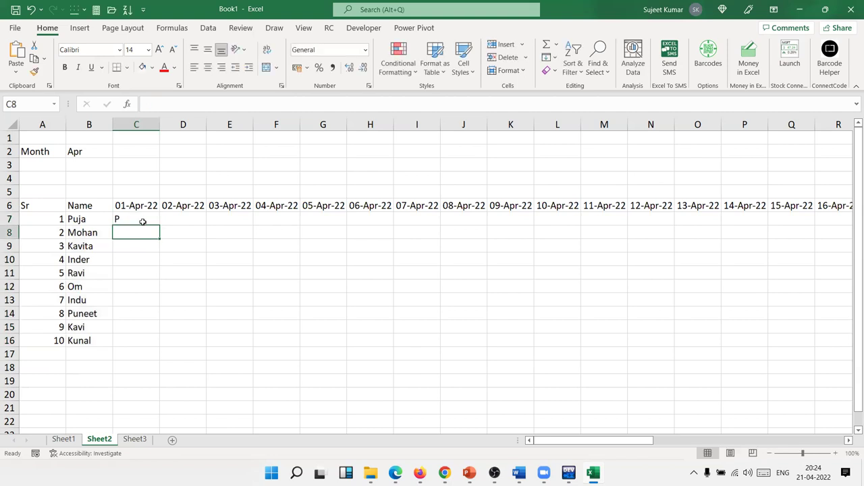
key(Up)
key(Up)
key(ctrl+Right)
key(Down)
key(ctrl+shift+Left)
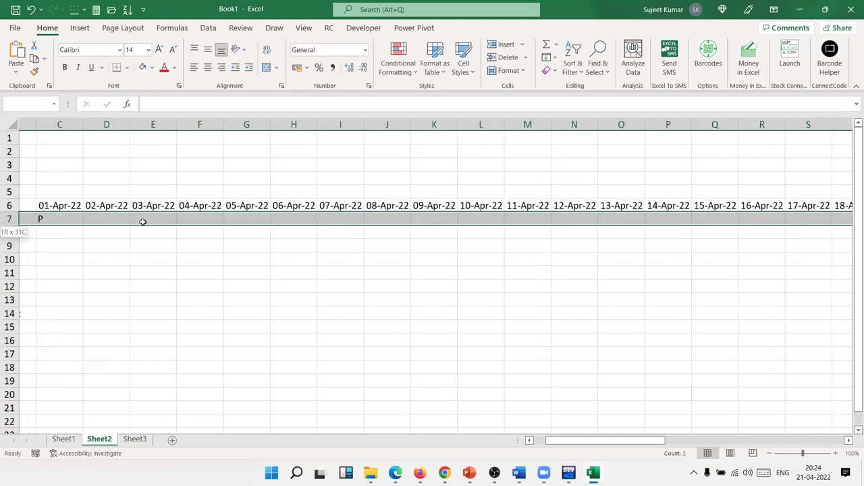
key(shift+Down)
key(shift+Down)
key(shift+Down)
key(shift+Down)
key(shift+Down)
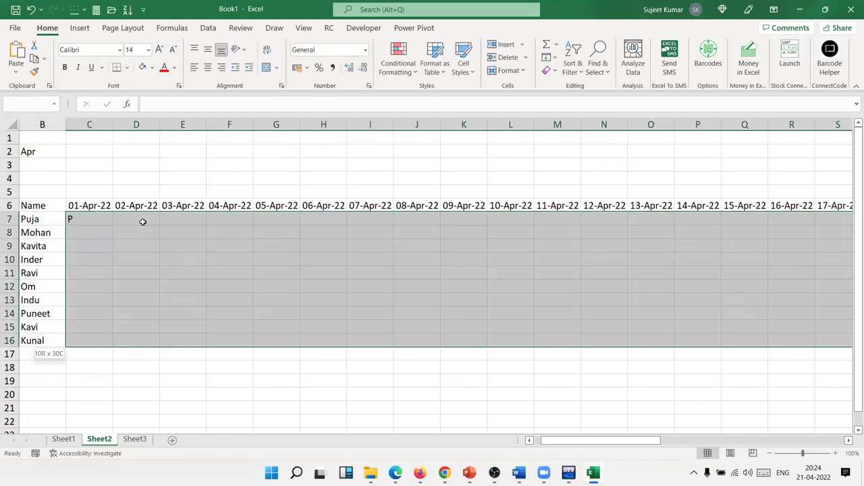
key(ctrl+r)
key(ctrl+d)
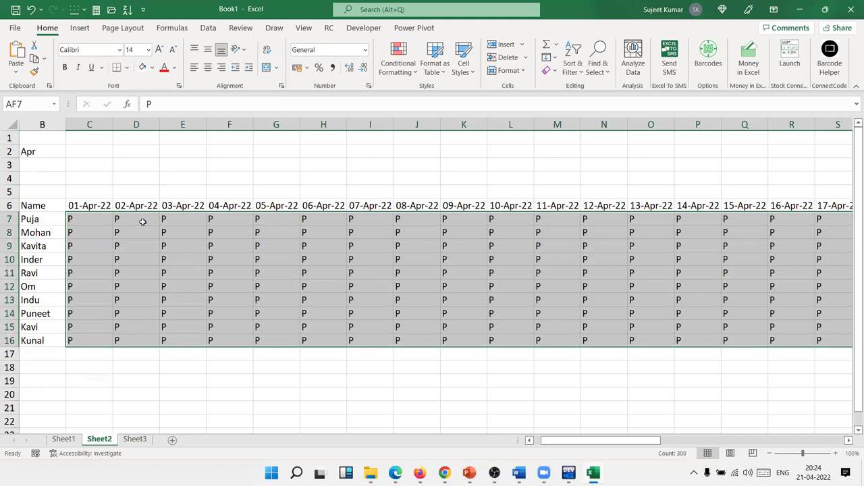
key(Up)
key(Left)
Apply All Borders to the whole A6:AF16 attendance table
key(ctrl+Left)
key(ctrl+shift+End)
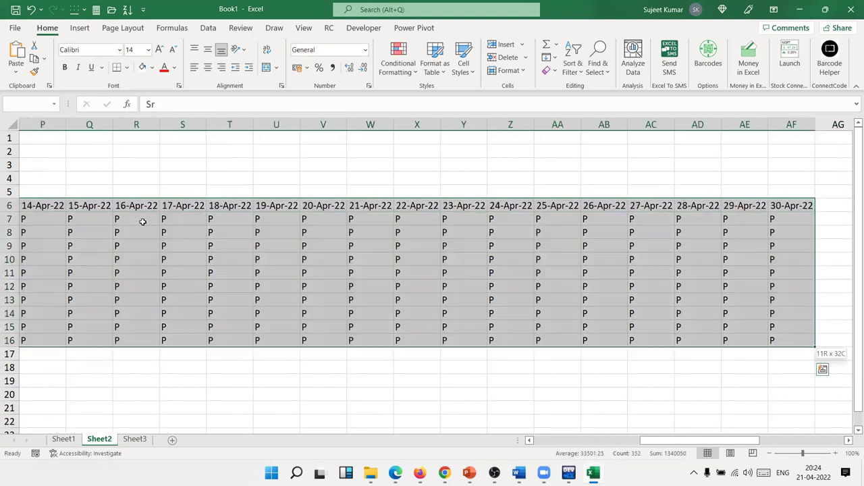
click(126, 68)
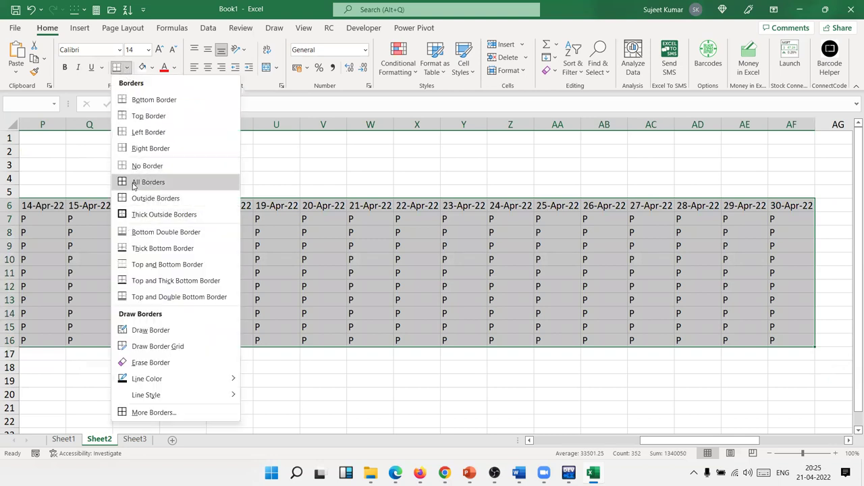
click(133, 182)
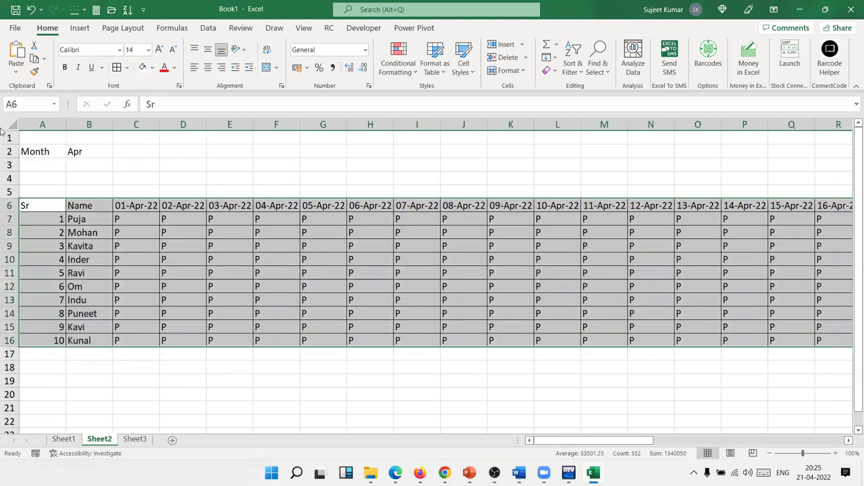
click(106, 220)
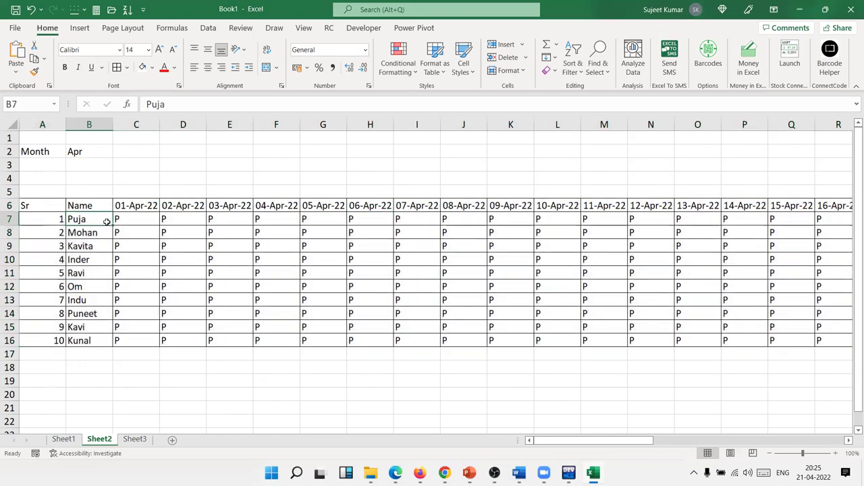
key(ctrl+p)
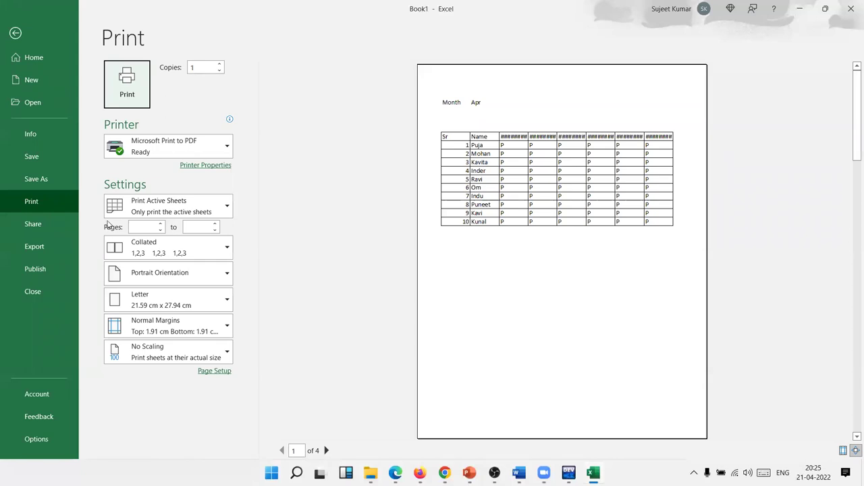
Set narrow margins, landscape orientation and A4 paper in the print settings, then return to the sheet
click(156, 340)
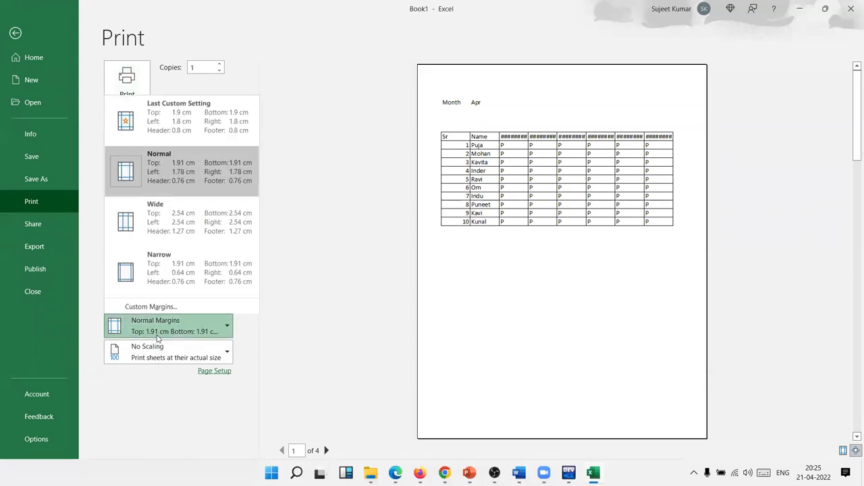
click(159, 265)
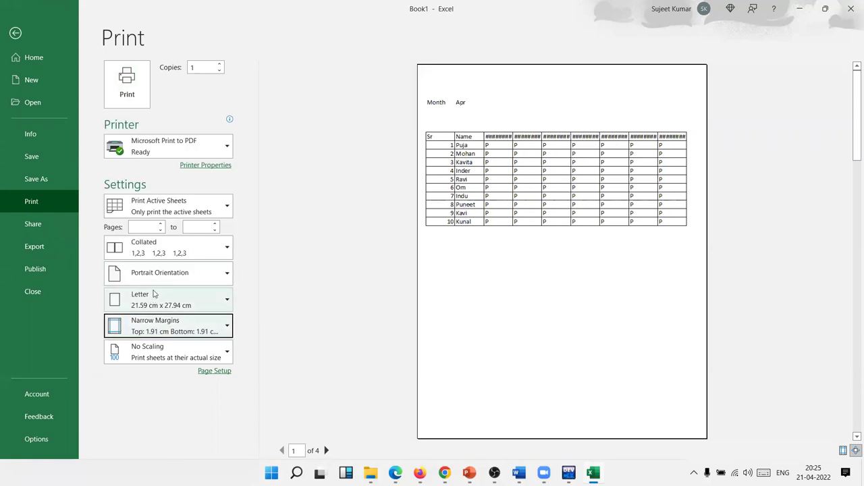
click(160, 284)
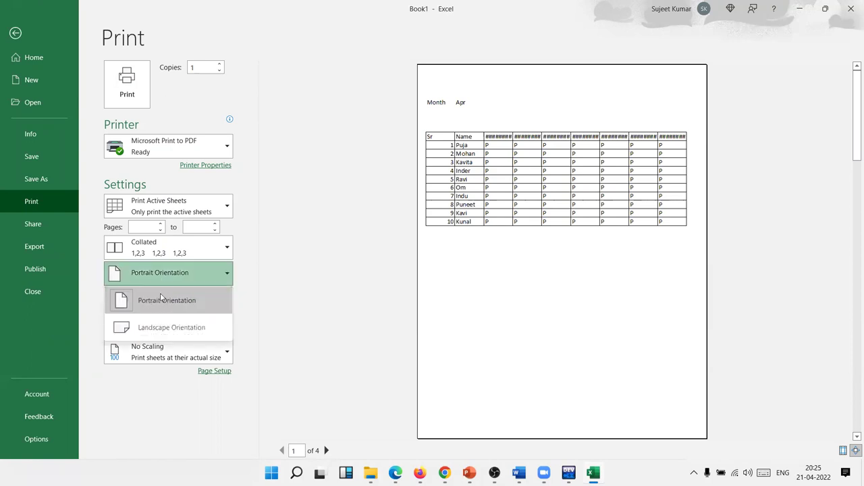
click(161, 324)
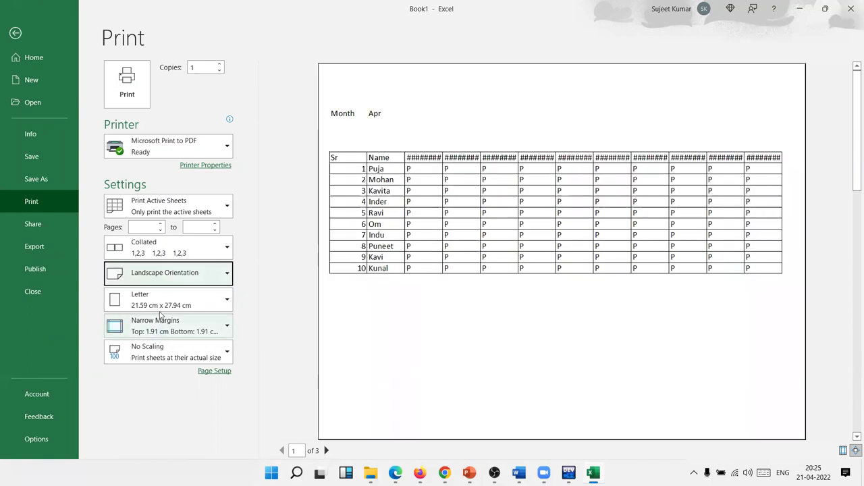
click(155, 300)
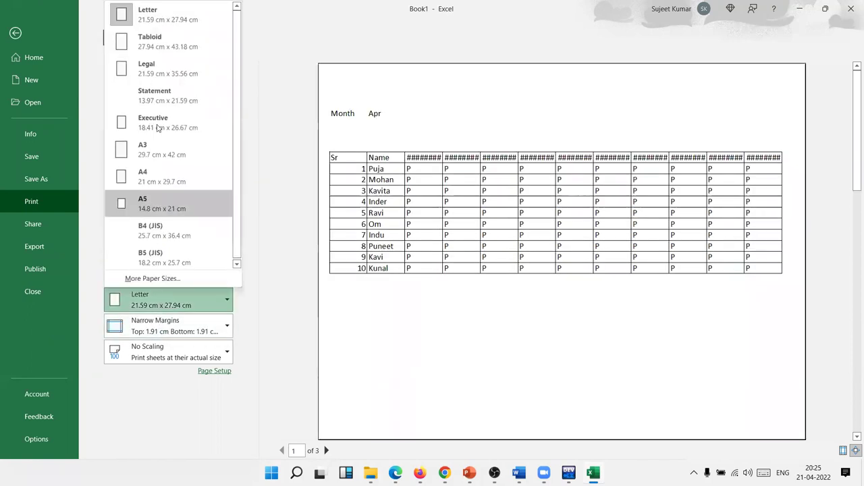
click(141, 205)
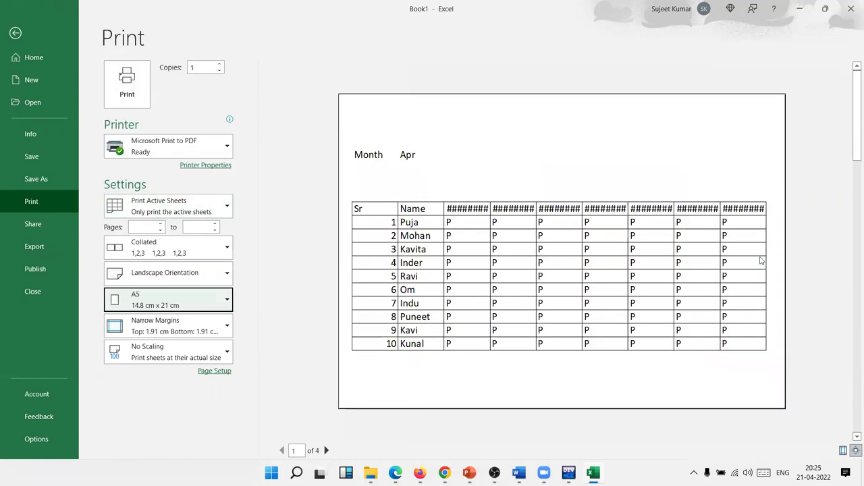
click(118, 300)
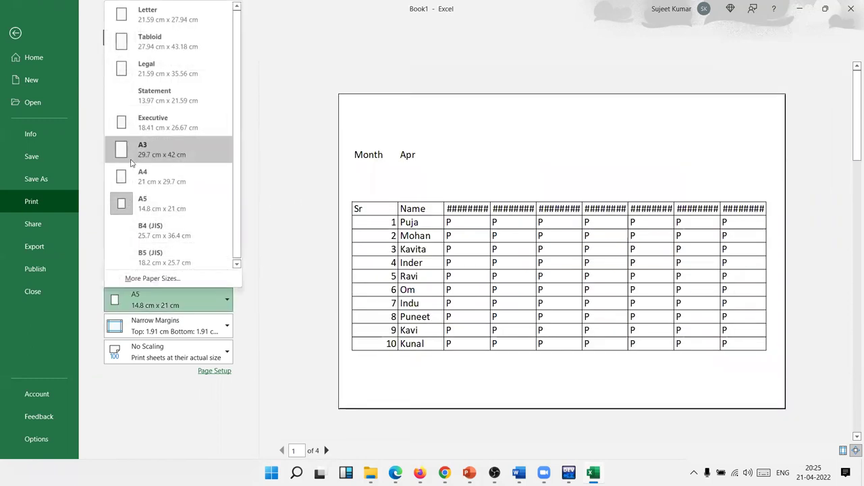
click(131, 177)
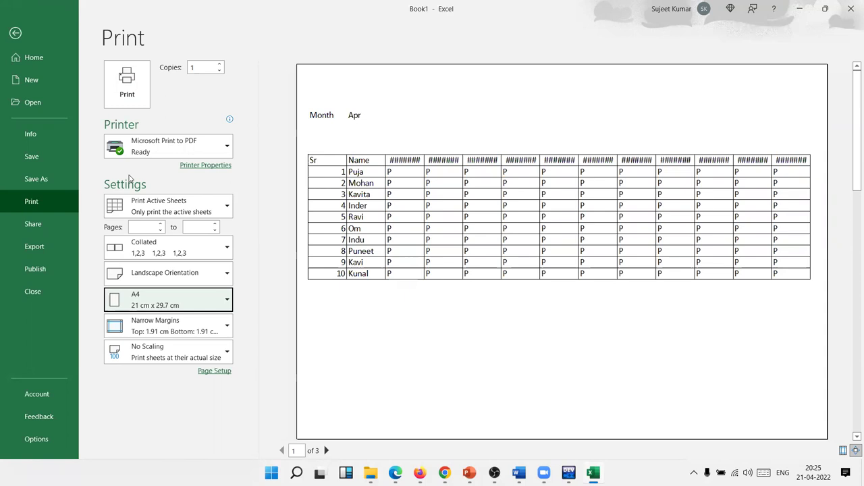
key(Escape)
key(Right)
Shrink the font of the 30 date headings C6:AF6 and check them in print preview
key(Up)
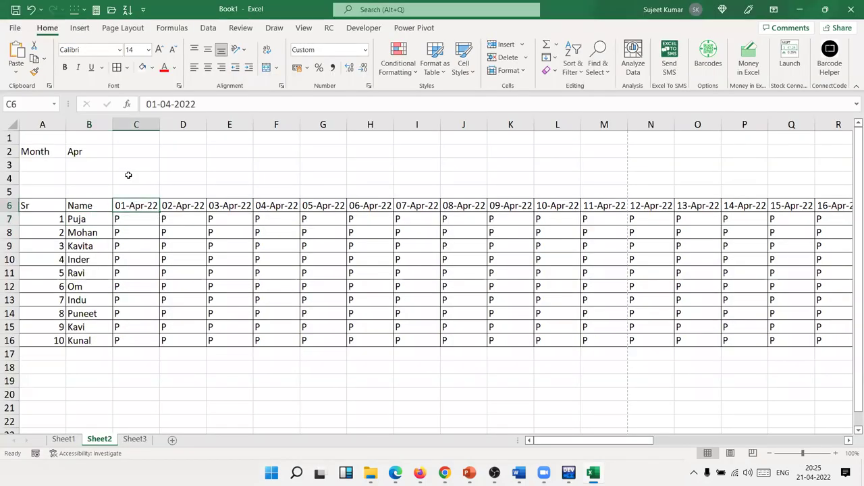
key(ctrl+shift+Right)
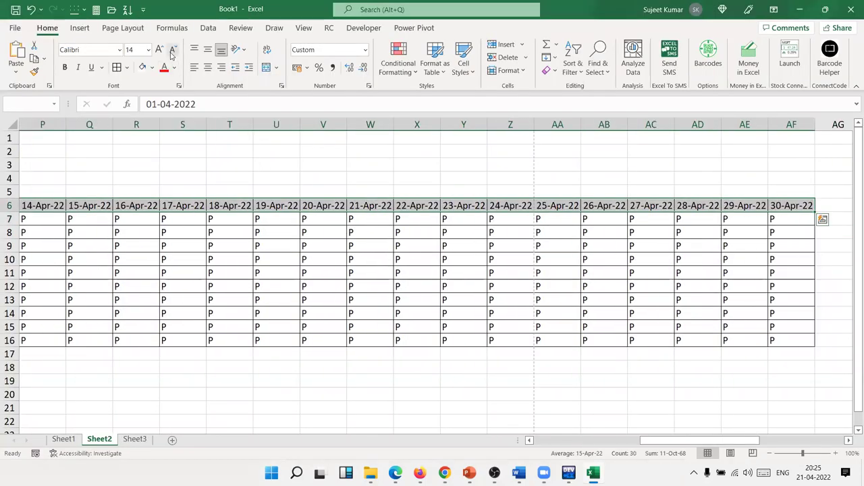
click(172, 51)
click(137, 228)
key(ctrl+p)
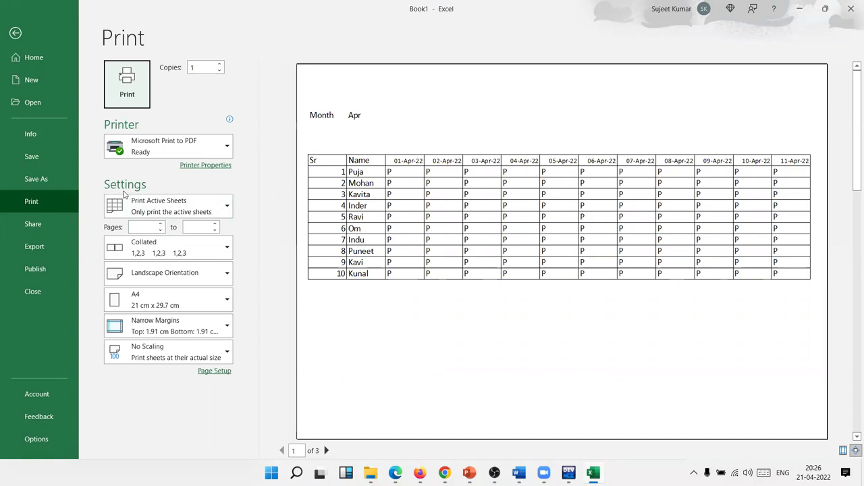
key(Escape)
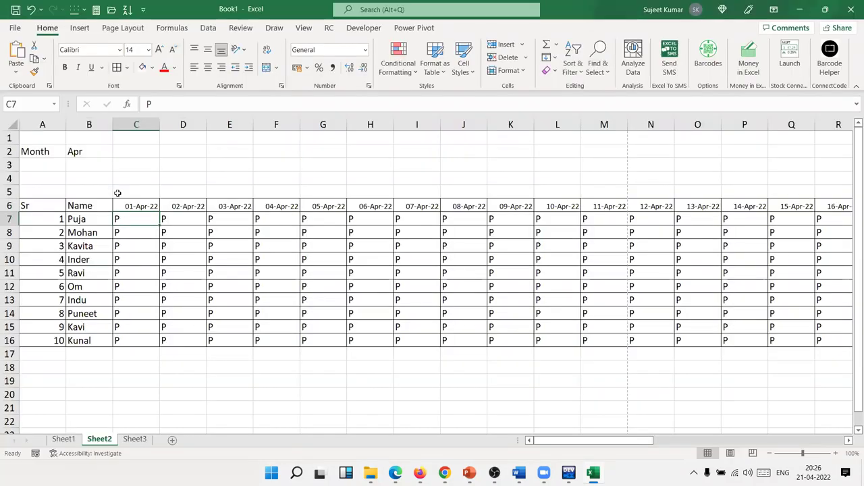
Select the whole header row from A6 to AF6, ending at 30-Apr-22
key(Right)
key(Right)
key(Right)
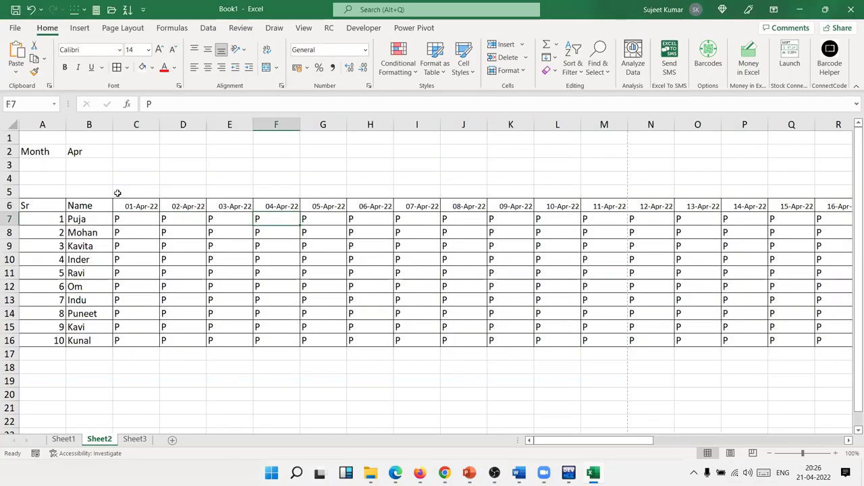
key(Right)
key(Right)
key(Right)
key(Right)
key(Right)
key(Right)
key(Right)
key(Right)
key(Right)
key(Right)
key(Right)
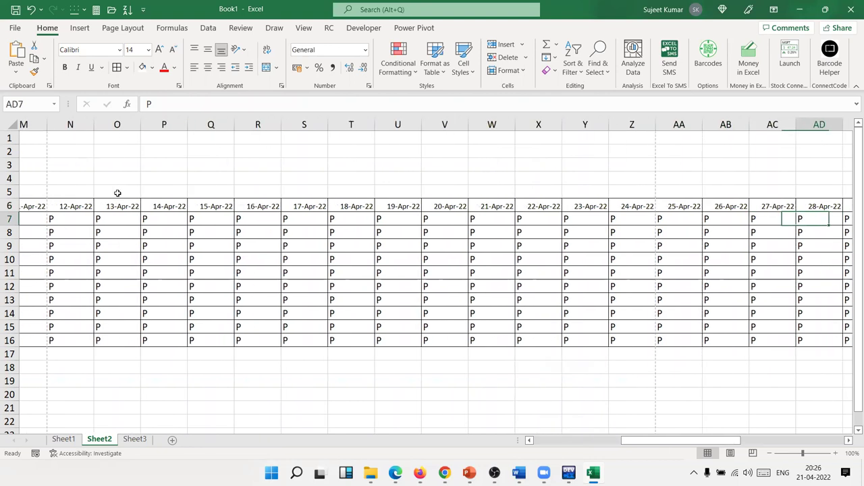
key(Right)
key(Right)
key(Right)
key(Left)
key(Home)
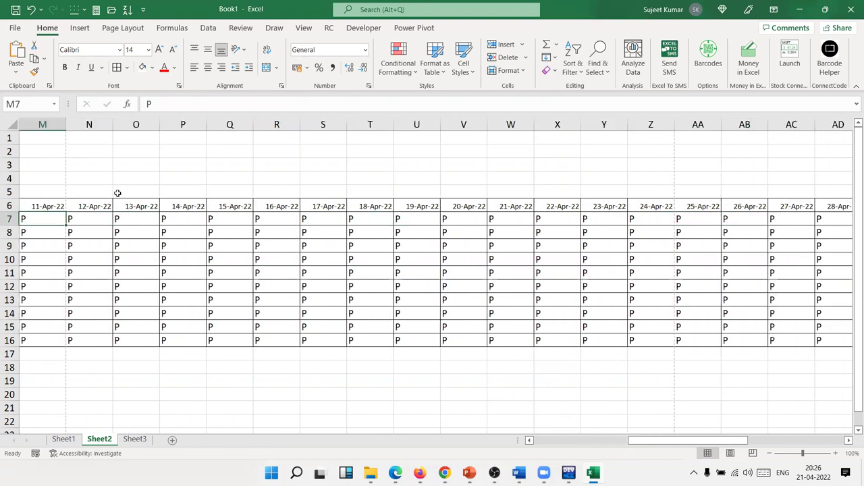
key(Up)
key(Right)
key(Right)
key(Right)
key(Right)
key(Right)
key(Right)
key(Right)
key(Right)
key(Right)
key(Right)
key(Right)
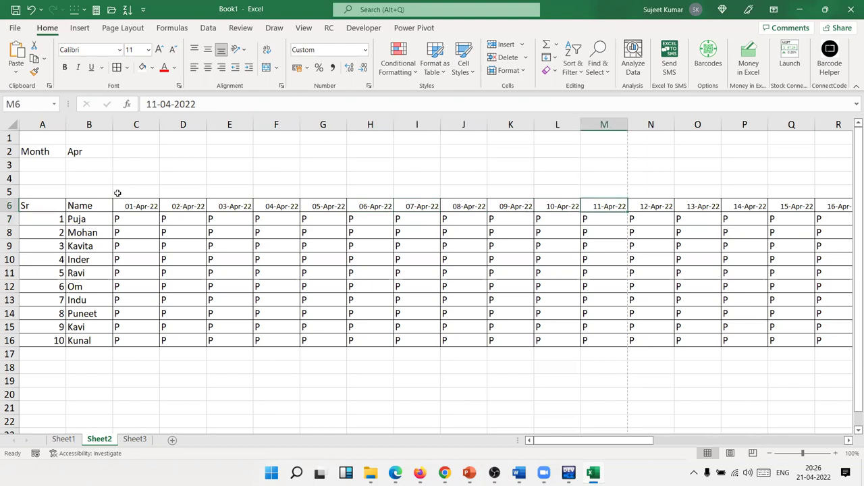
key(Right)
key(Right)
key(Right)
key(Right)
key(Right)
key(Right)
key(Right)
key(Right)
key(Right)
key(Right)
key(Right)
key(Right)
key(Left)
key(Left)
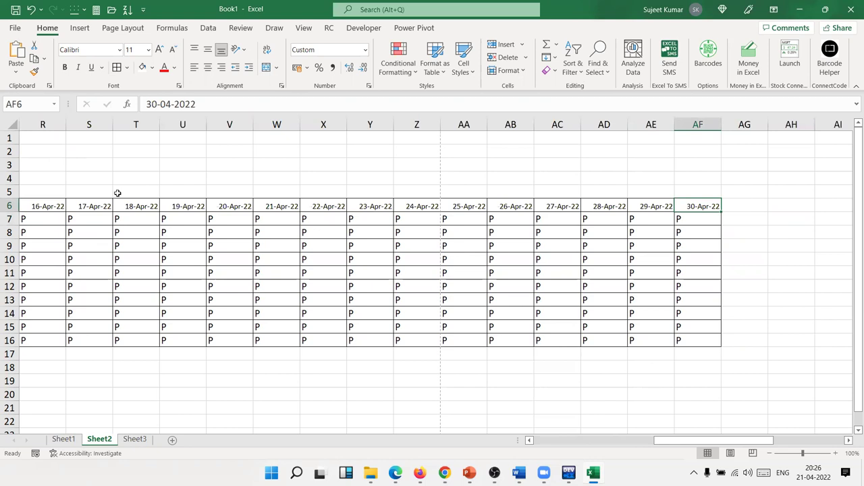
key(ctrl+shift+Left)
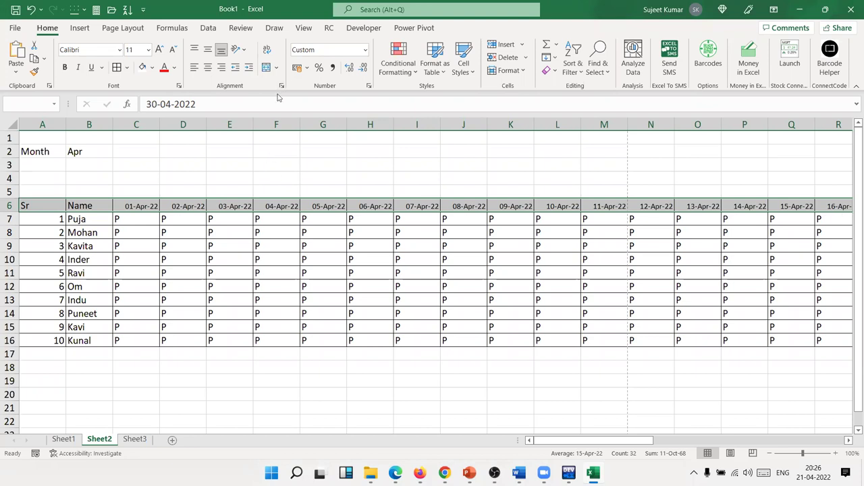
Rotate the Sr, Name and date headings in row 6 to read upward
click(237, 54)
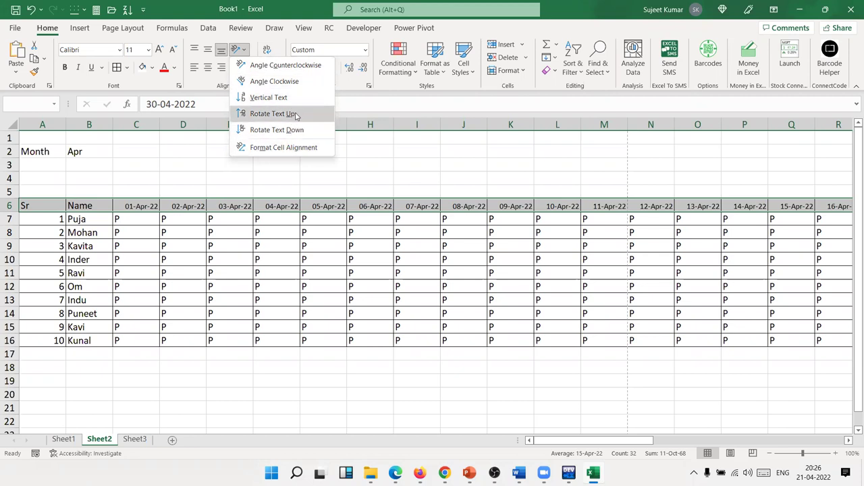
click(295, 114)
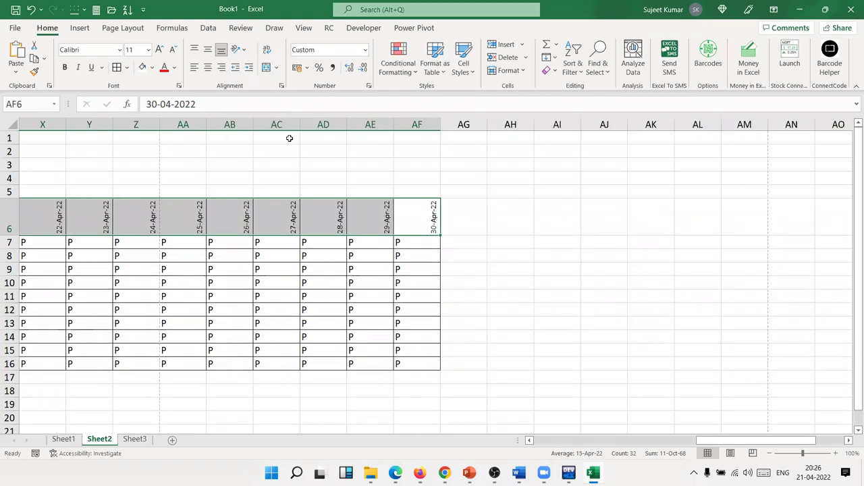
click(275, 192)
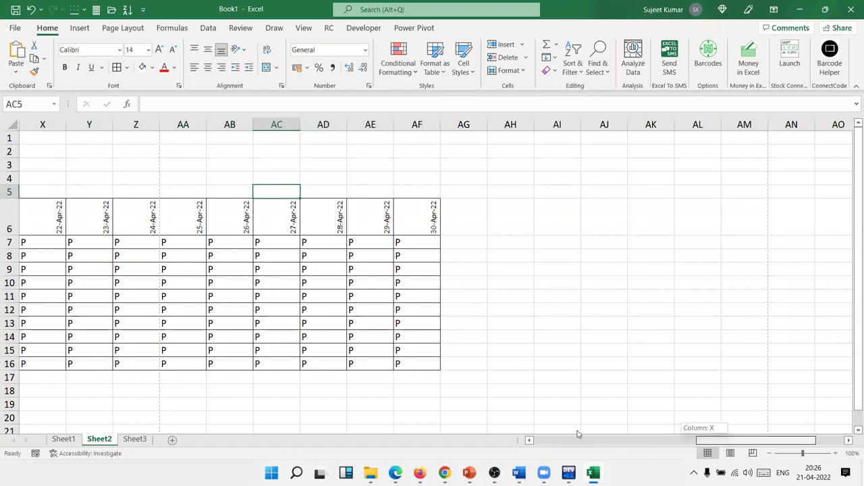
drag(706, 440, 528, 439)
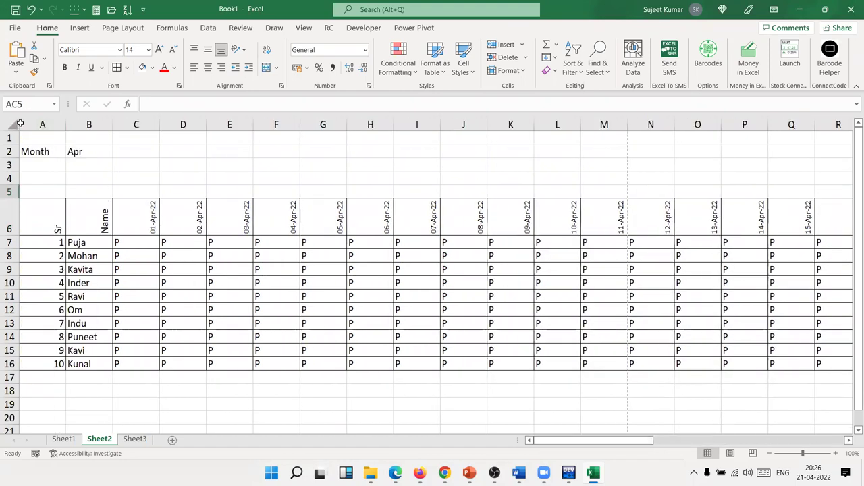
click(14, 126)
AutoFit all column widths and preview the sheet on a single page (1 of 1)
double_click(157, 125)
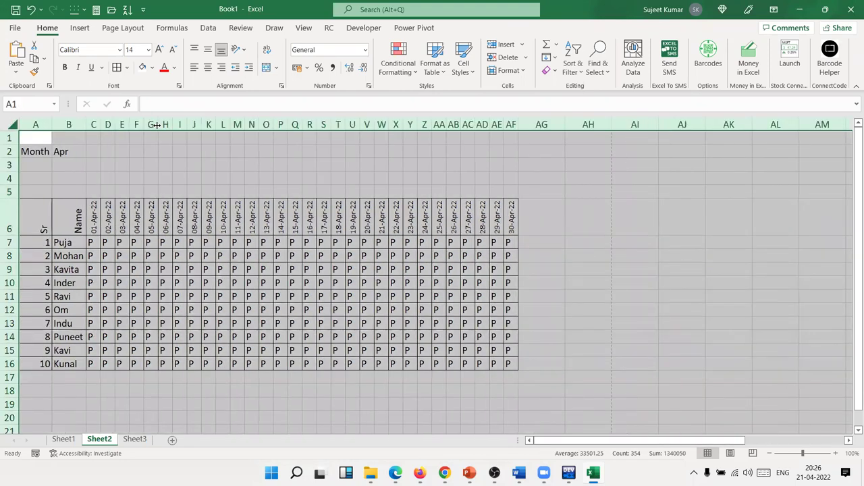
click(347, 297)
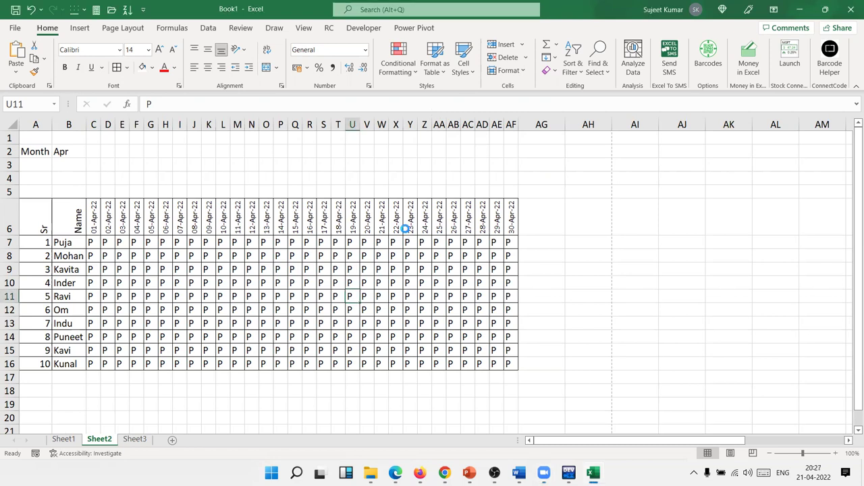
key(ctrl+p)
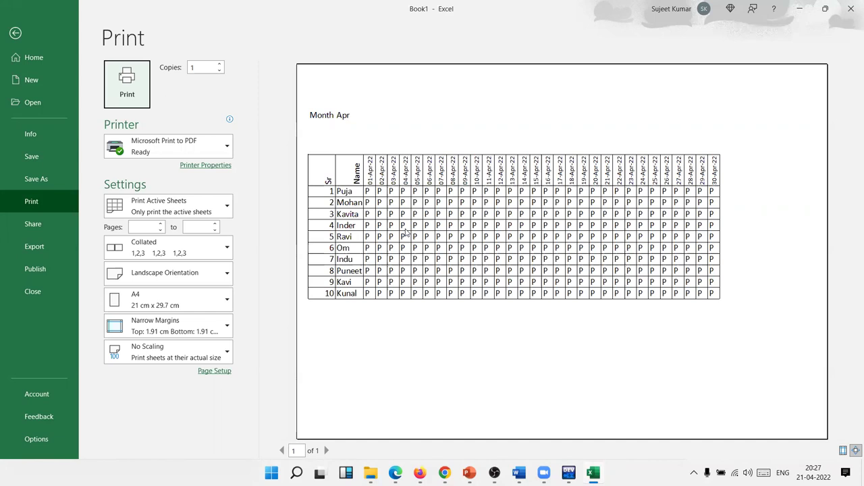
Leave the print preview and return to Sheet1, scrolling below the data
key(Escape)
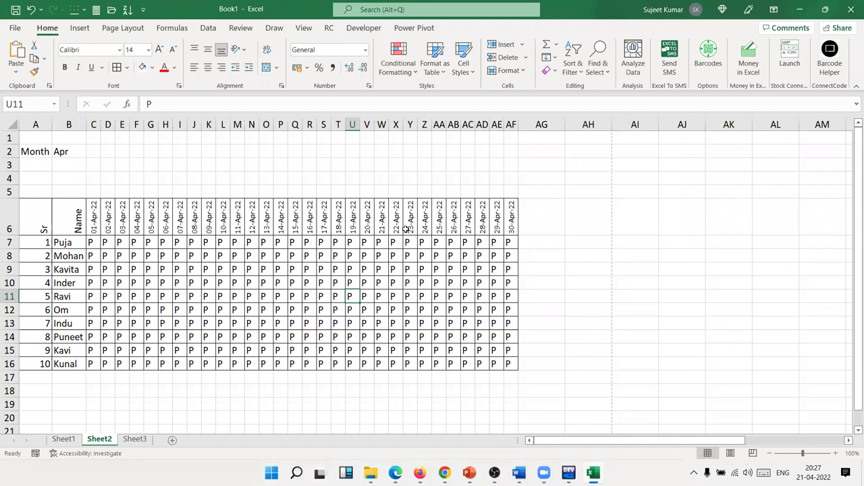
click(65, 439)
scroll(272, 320, down, 3)
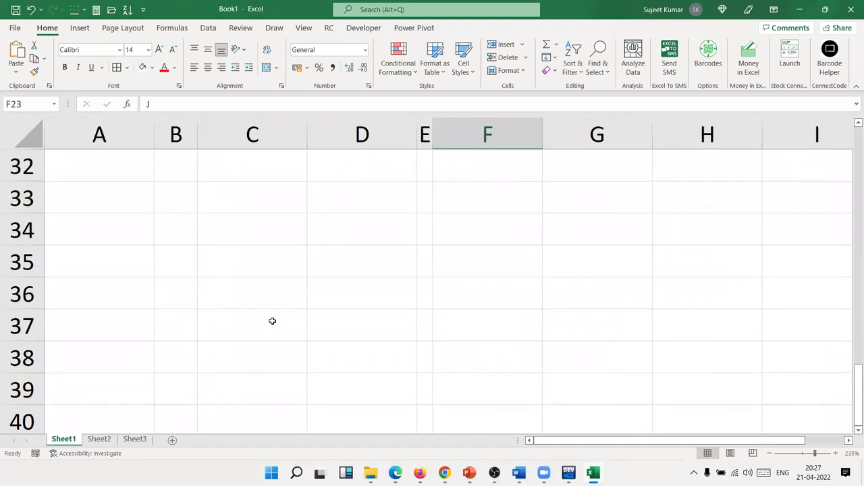
click(174, 281)
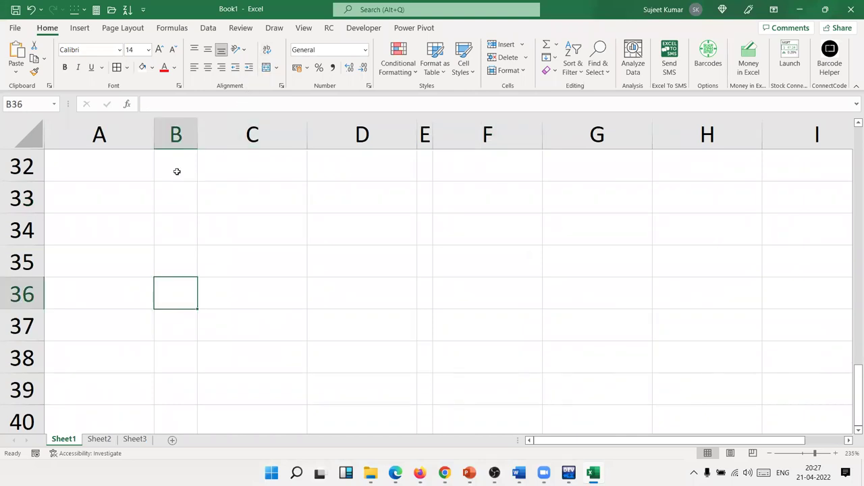
Enter a person's full name in A35, then try Wrap Text on it and undo it
click(143, 250)
text(S)
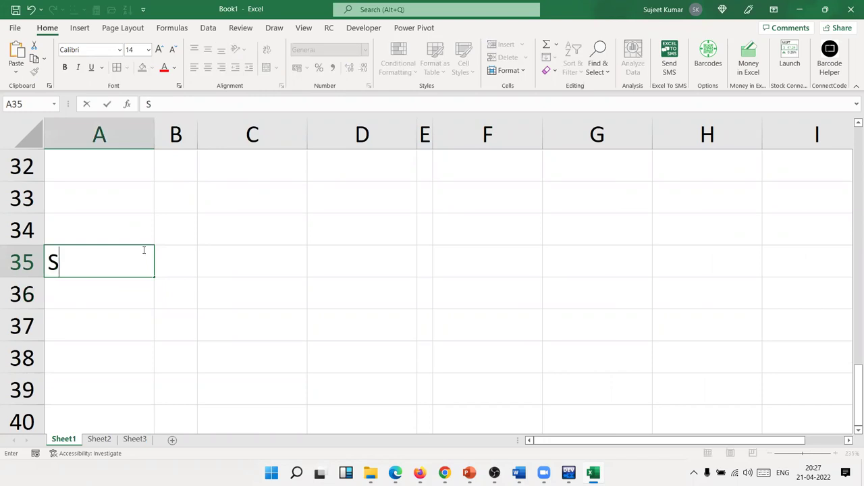
text(ujeet K)
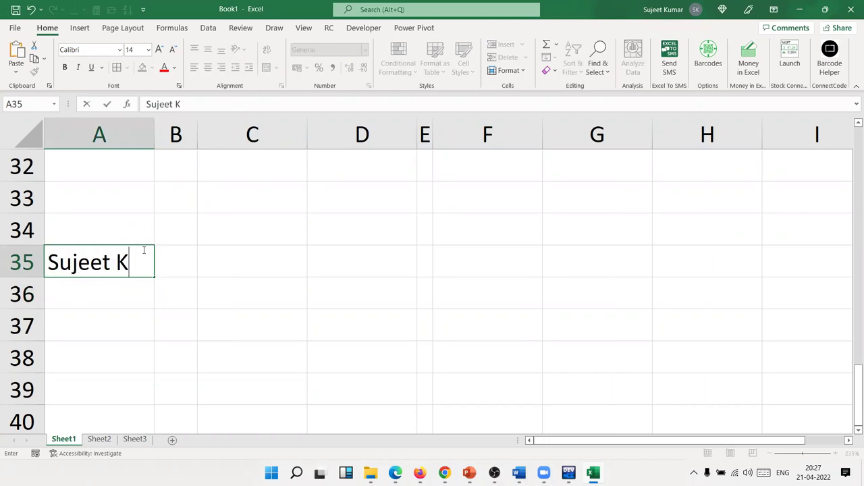
text(umar)
key(Return)
click(143, 250)
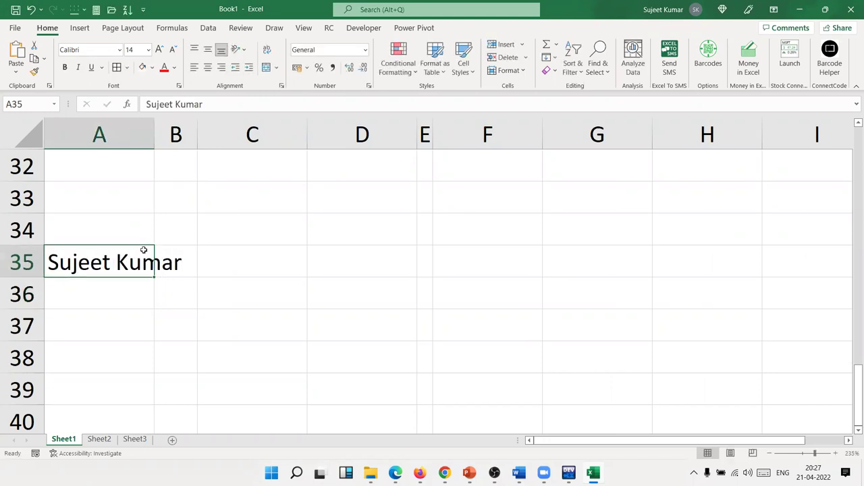
click(268, 50)
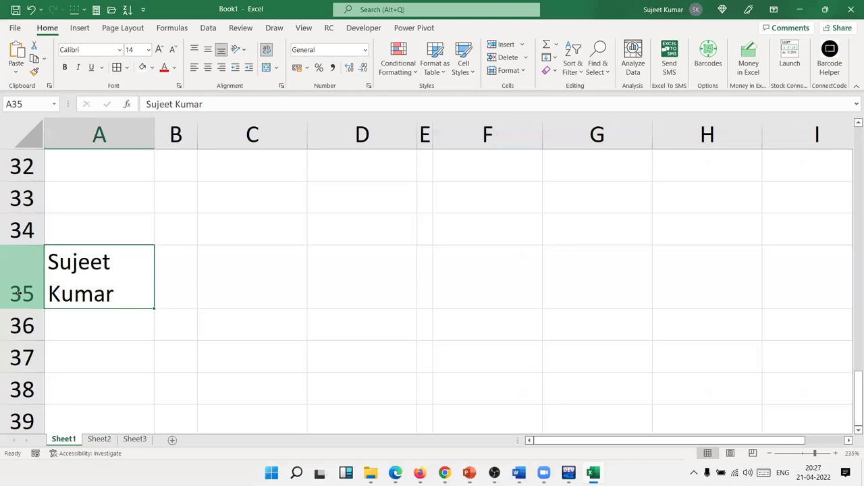
key(ctrl+z)
click(218, 337)
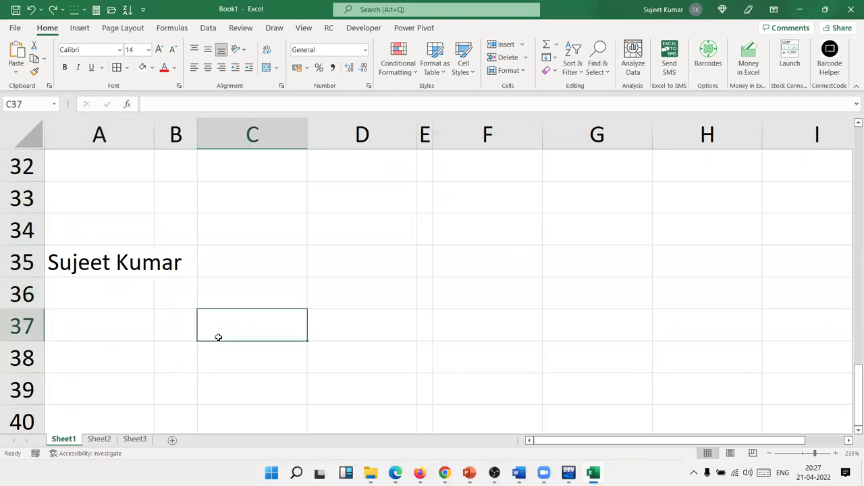
text(123)
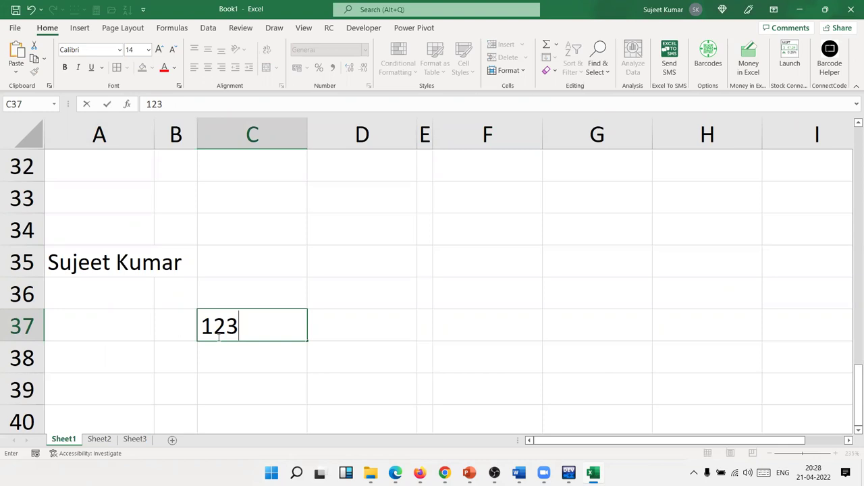
key(alt+Return)
text(852)
key(alt+Return)
text(321)
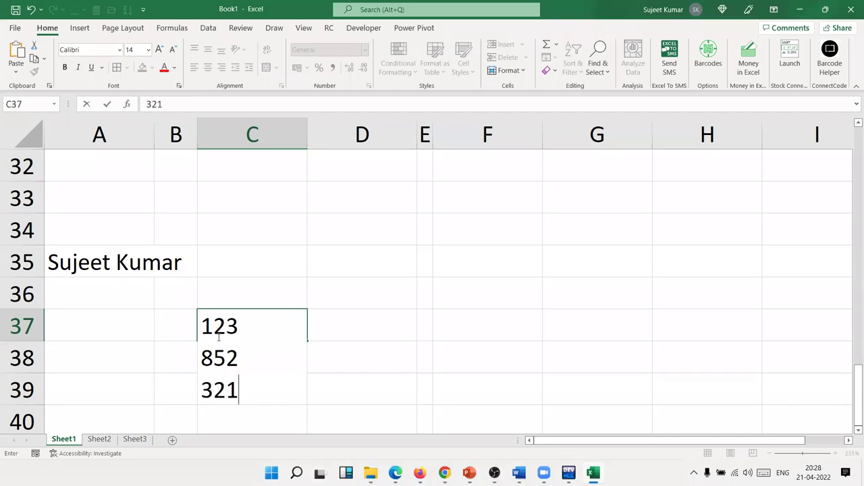
key(Return)
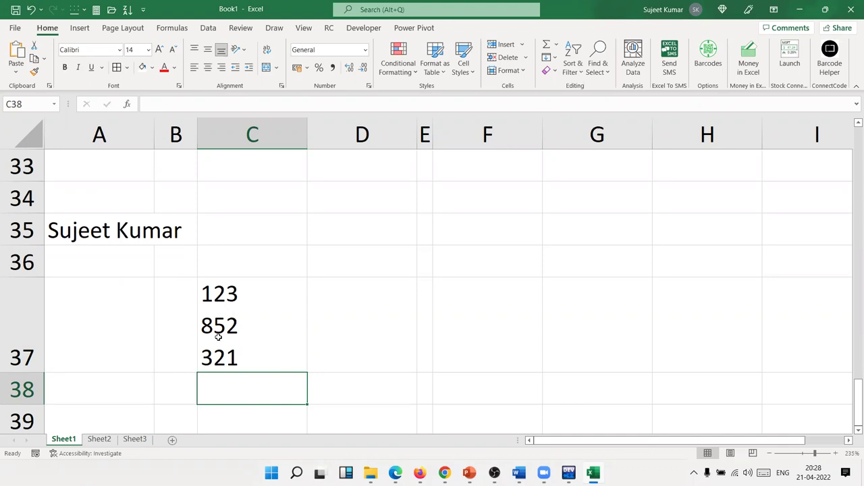
click(218, 336)
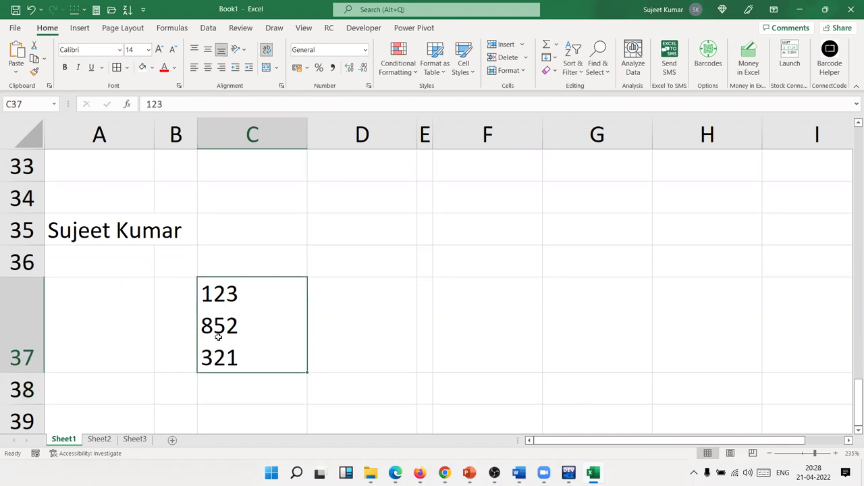
key(Delete)
key(Up)
key(Up)
Turn on Shrink to fit for cell A35 in the Format Cells Alignment settings
key(Left)
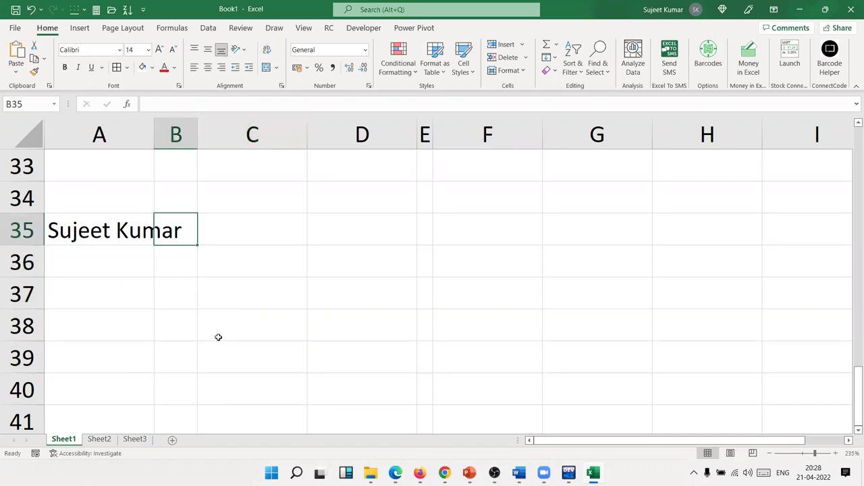
key(Left)
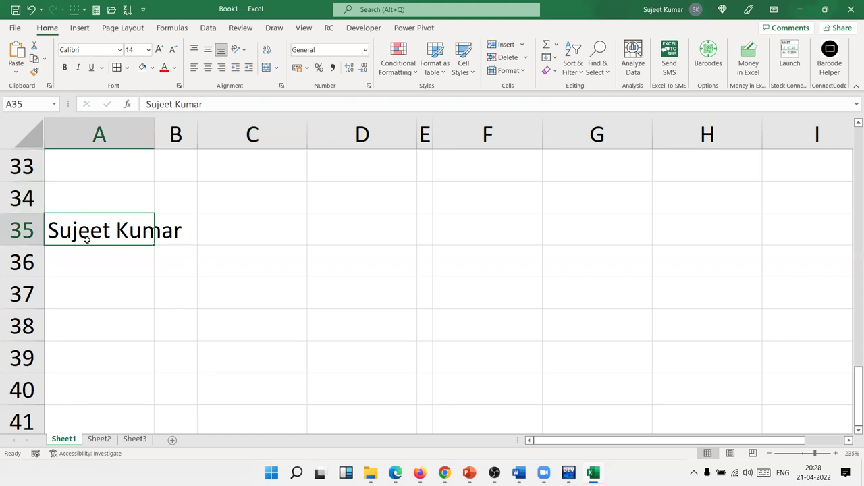
click(369, 85)
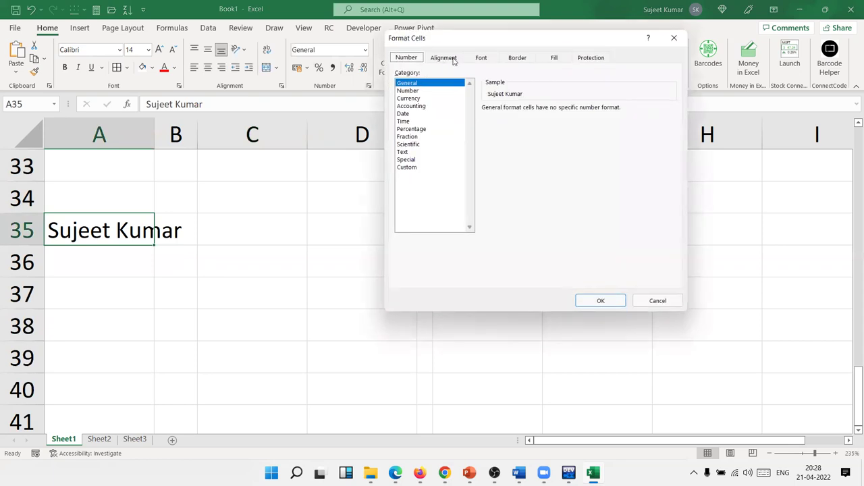
click(444, 58)
click(423, 172)
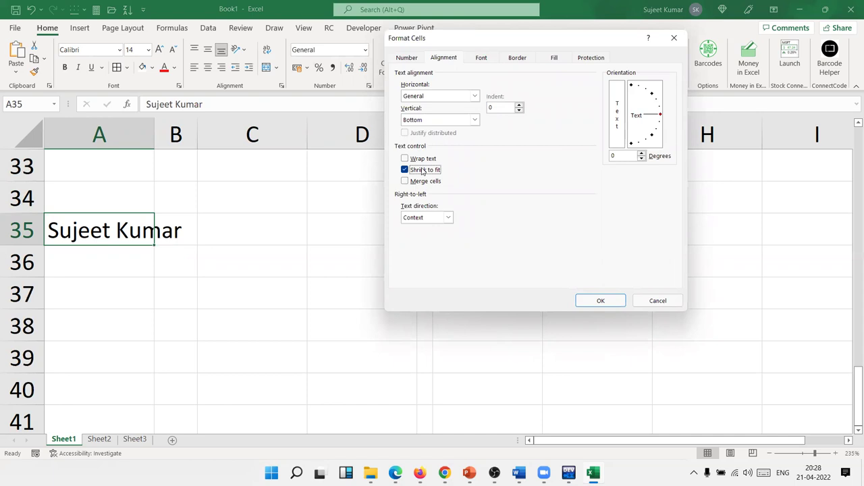
click(600, 300)
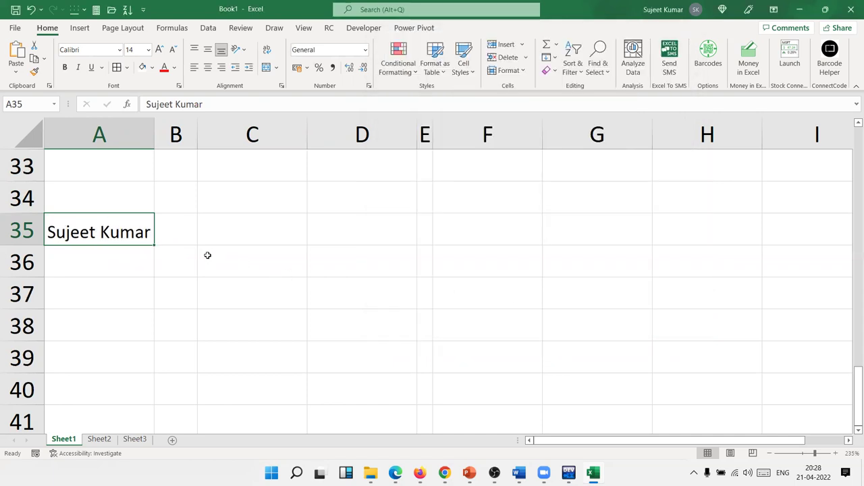
click(238, 271)
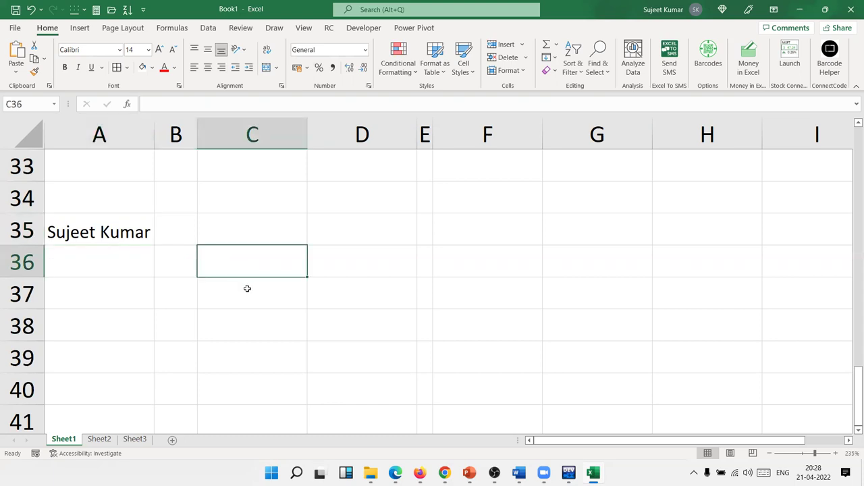
Insert blank rows at the top of Sheet1 above the data
scroll(202, 304, up, 10)
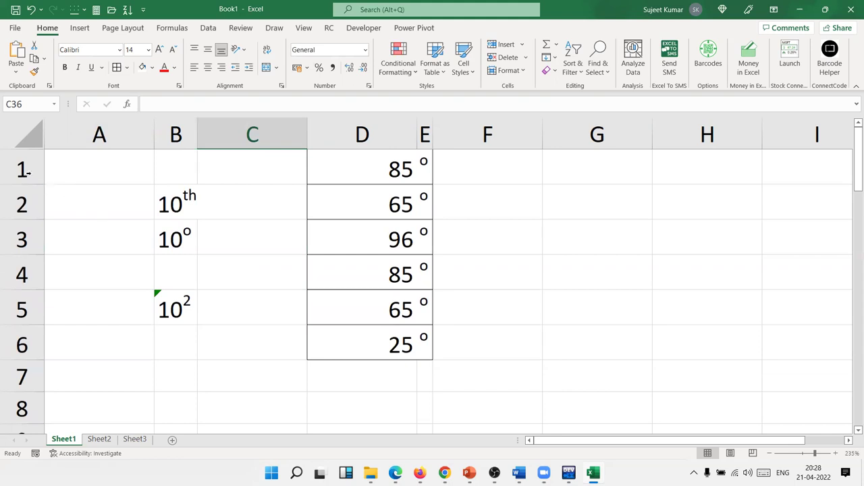
click(50, 168)
key(shift+space)
key(ctrl+shift+plus)
key(ctrl+shift+plus)
key(ctrl+shift+plus)
key(ctrl+shift+plus)
Type the title 'Daily Sales Report' into cell A1
click(62, 164)
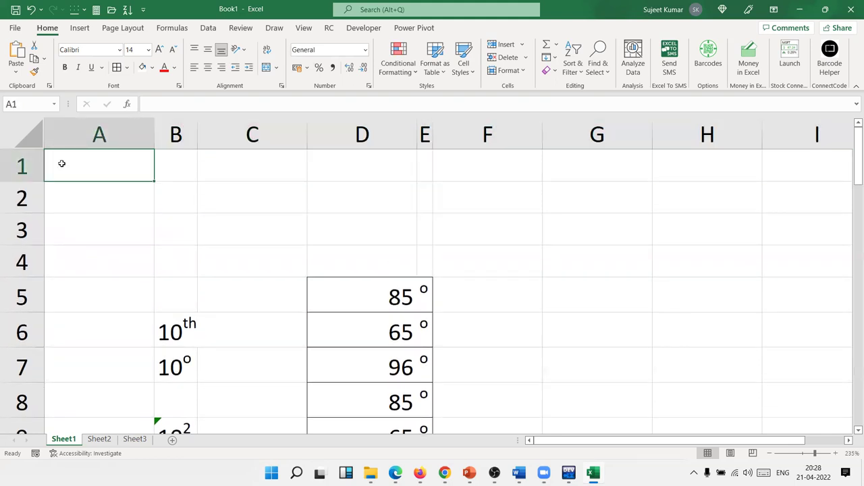
double_click(62, 163)
text(Daily Sales Report)
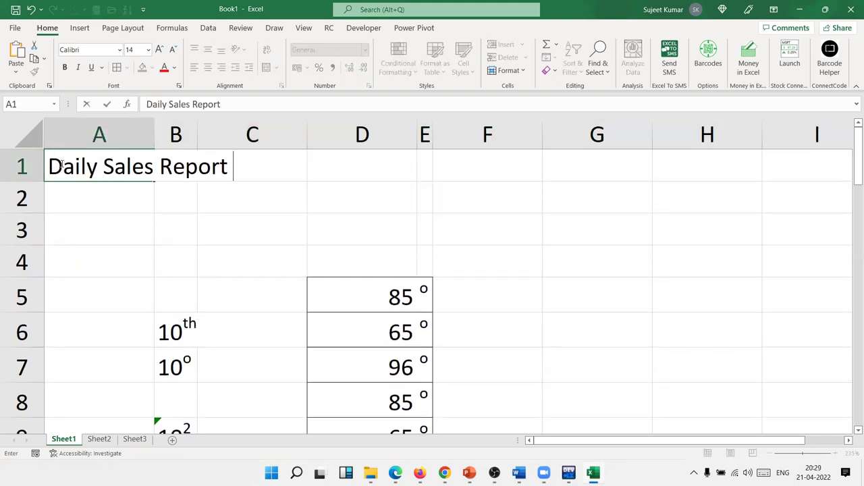
key(Return)
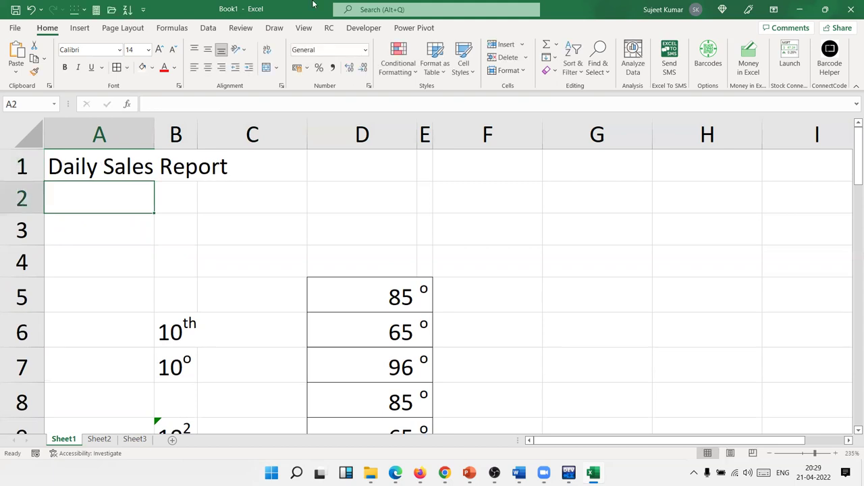
click(63, 163)
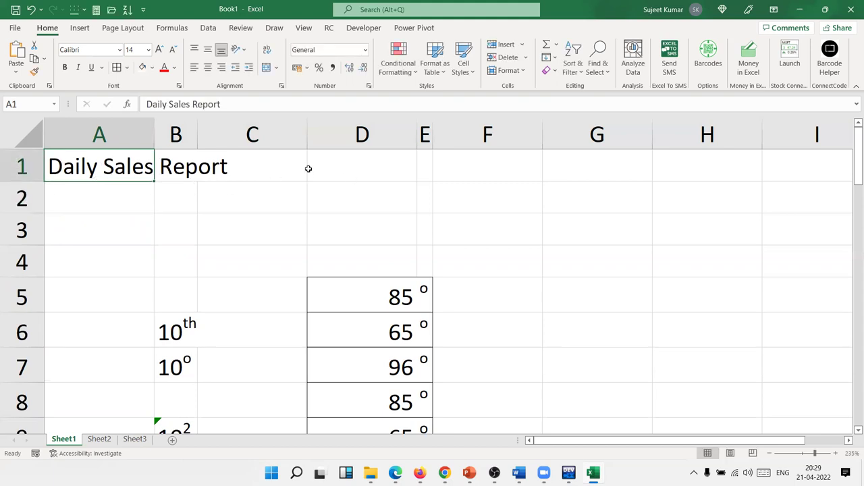
drag(308, 169, 480, 169)
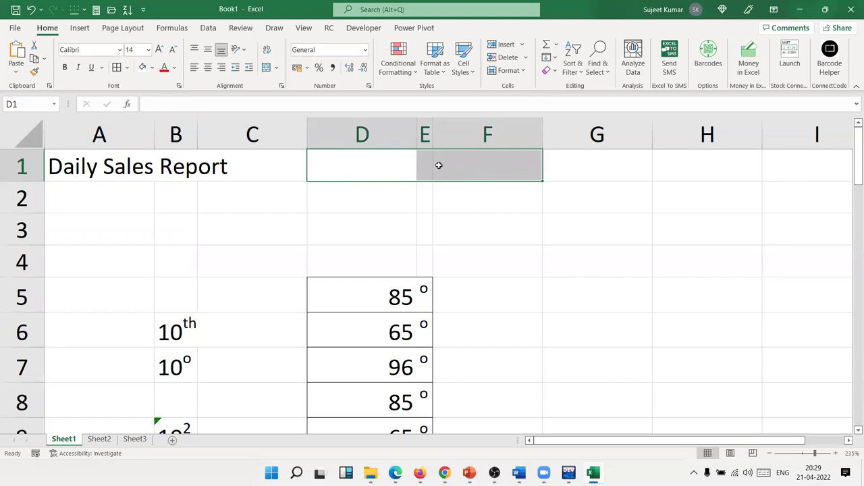
Indent the A1 title rightward about eight steps with Increase Indent
click(86, 174)
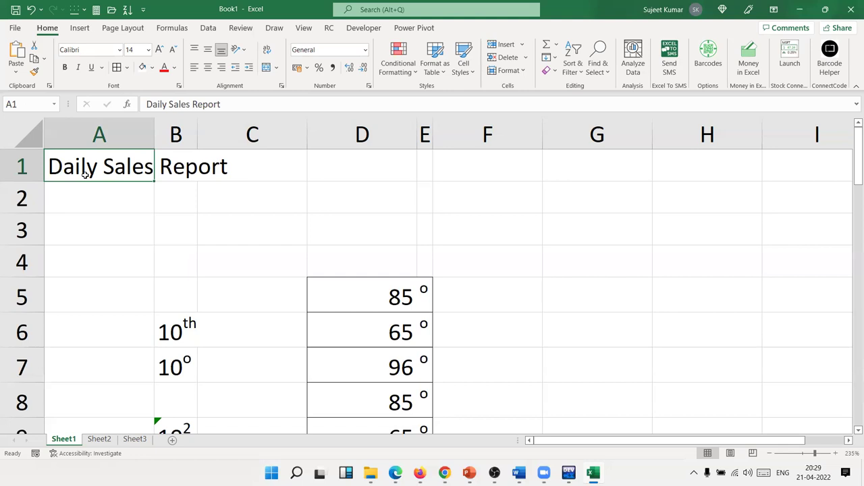
click(248, 69)
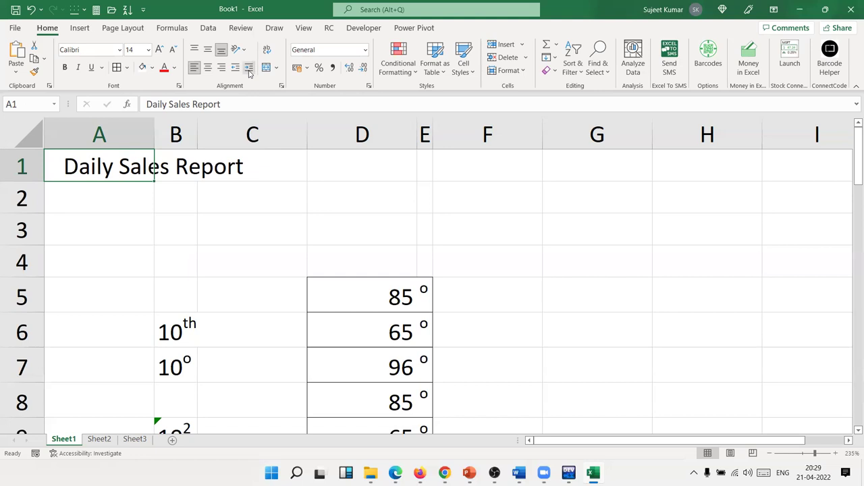
click(249, 69)
click(249, 68)
click(248, 69)
click(249, 68)
click(249, 68)
click(248, 70)
click(249, 70)
click(249, 70)
click(249, 70)
click(248, 70)
click(249, 70)
click(248, 70)
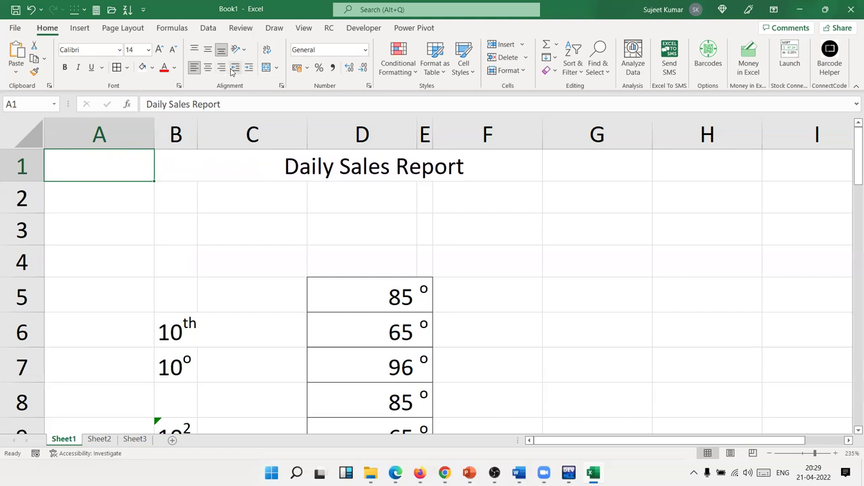
click(238, 70)
Move through Sheet2 to the empty Sheet3
click(267, 214)
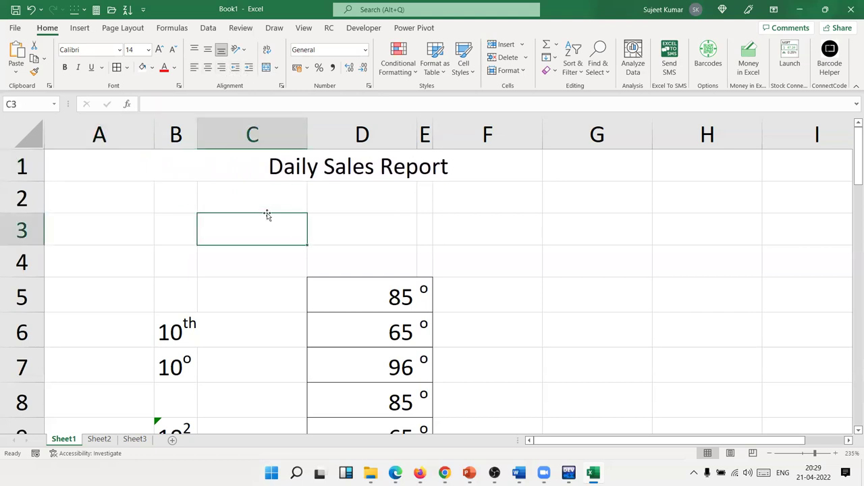
click(100, 439)
click(128, 440)
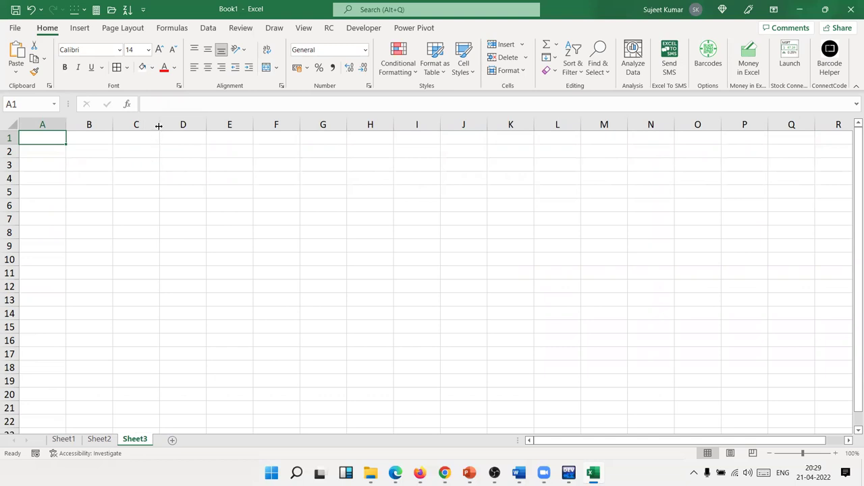
Merge C1:F3 and enter the title 'Data Entry Form'
drag(154, 137, 291, 170)
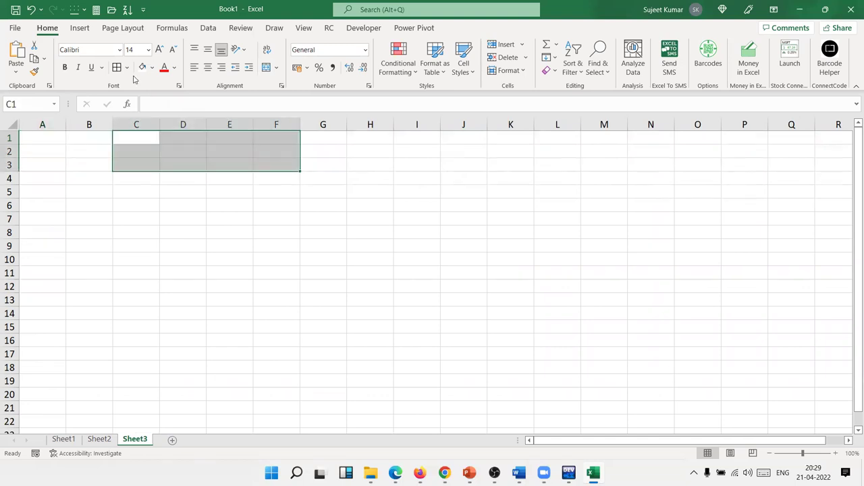
click(268, 68)
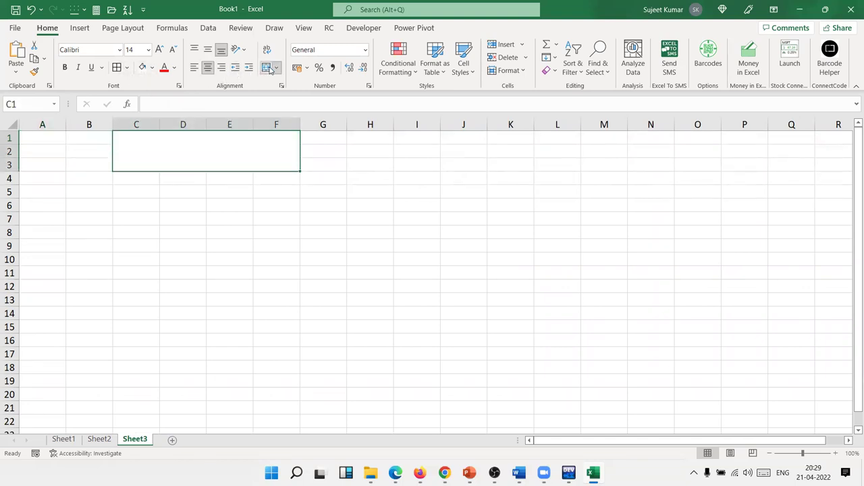
text(DAs)
key(BackSpace)
key(BackSpace)
text(a)
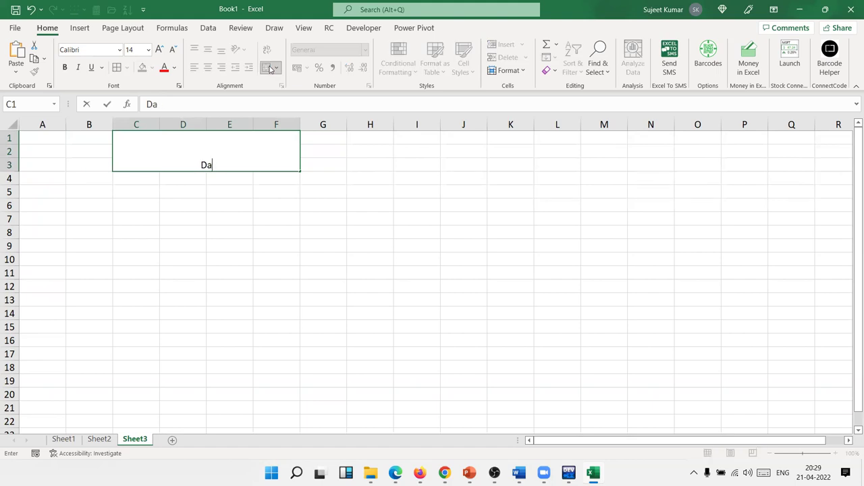
text(ta Entry Form)
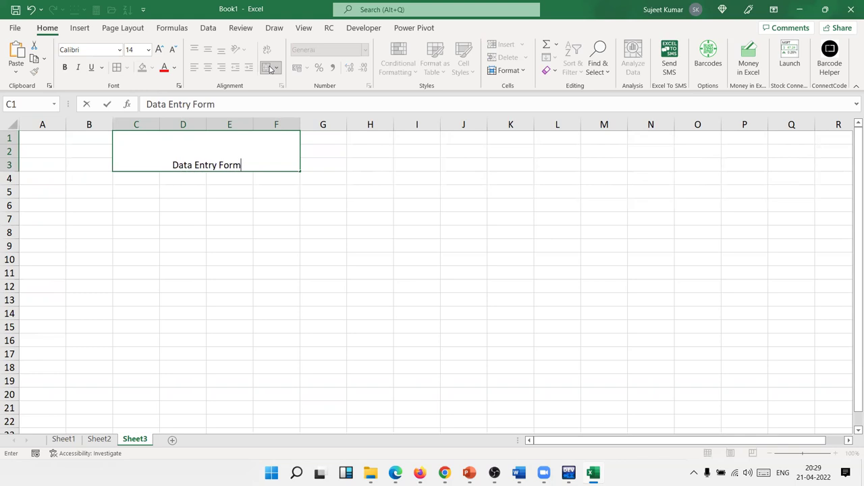
key(Return)
Enlarge the title font to 22 and underline it
click(203, 155)
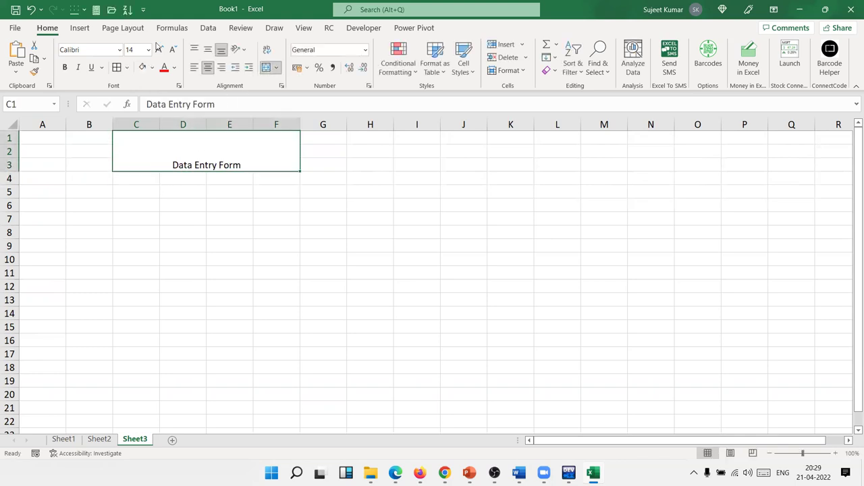
click(154, 50)
click(154, 49)
click(155, 49)
click(155, 50)
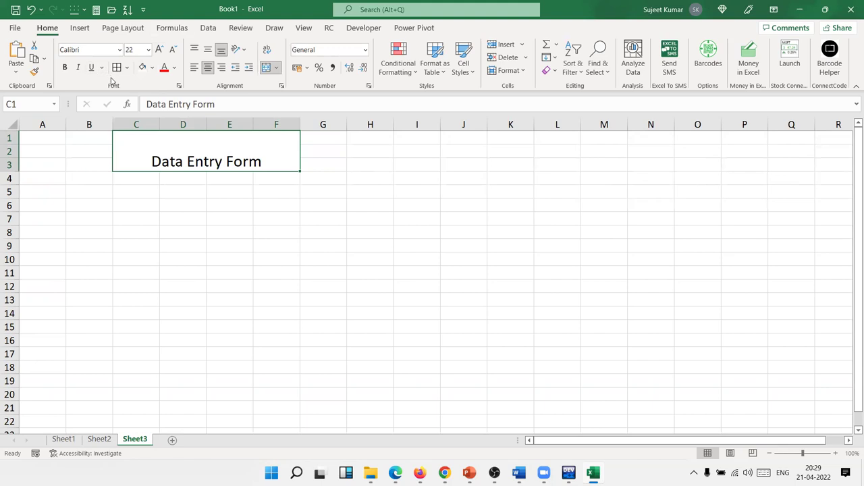
key(ctrl+u)
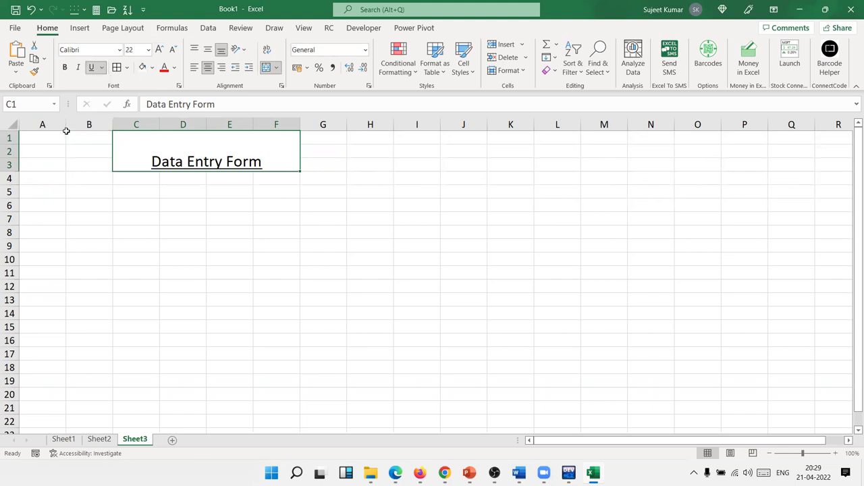
Narrow column A by dragging its border
click(67, 134)
mouse_move(66, 126)
mouse_down()
mouse_move(36, 127)
mouse_move(315, 257)
mouse_up()
click(52, 145)
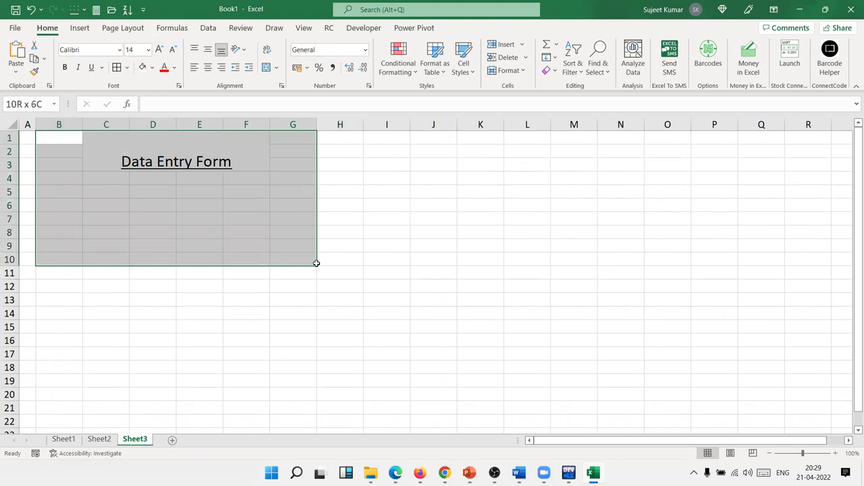
Fill the B1:H19 form area light blue
drag(316, 263, 319, 379)
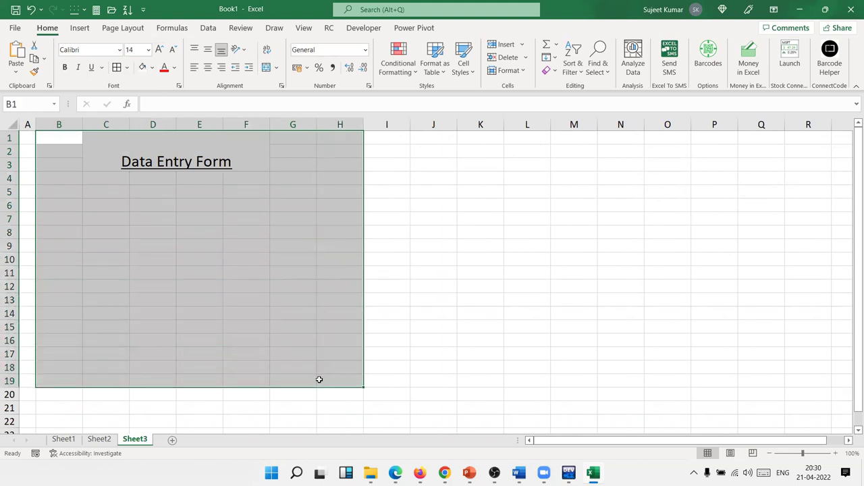
click(152, 67)
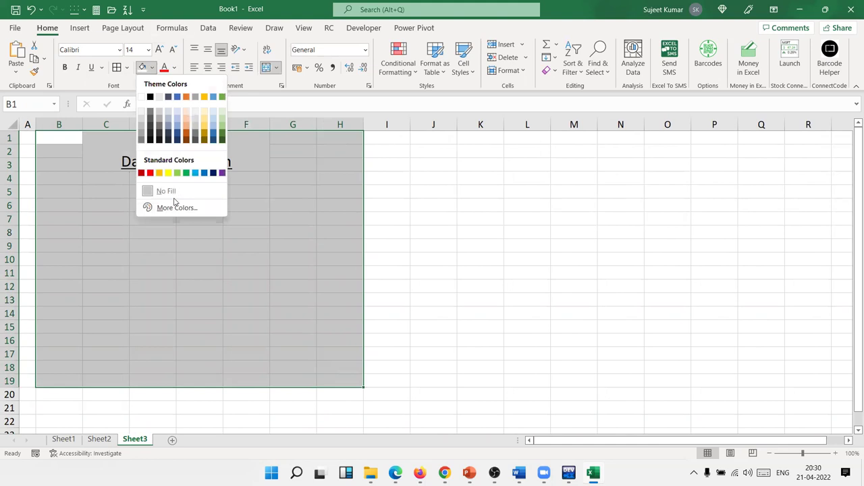
click(195, 173)
click(183, 222)
Make the title white, bold and 36-point
click(172, 162)
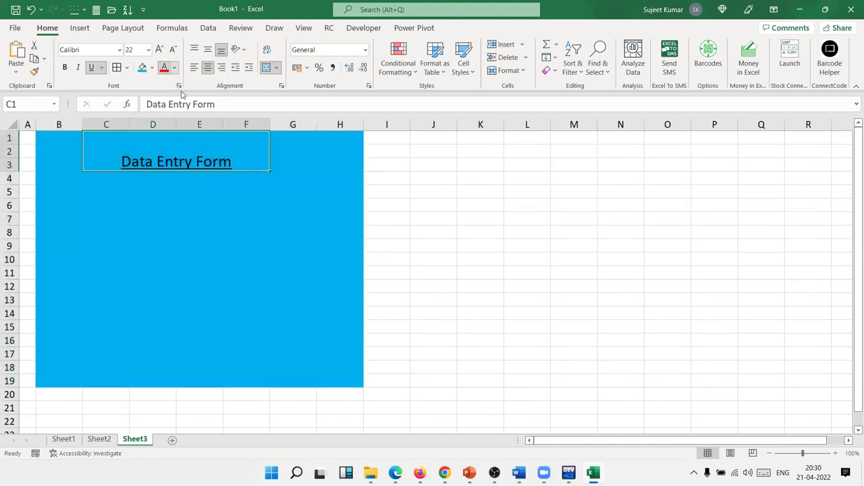
click(174, 67)
click(165, 126)
key(ctrl+b)
click(159, 50)
click(159, 50)
click(160, 50)
click(159, 50)
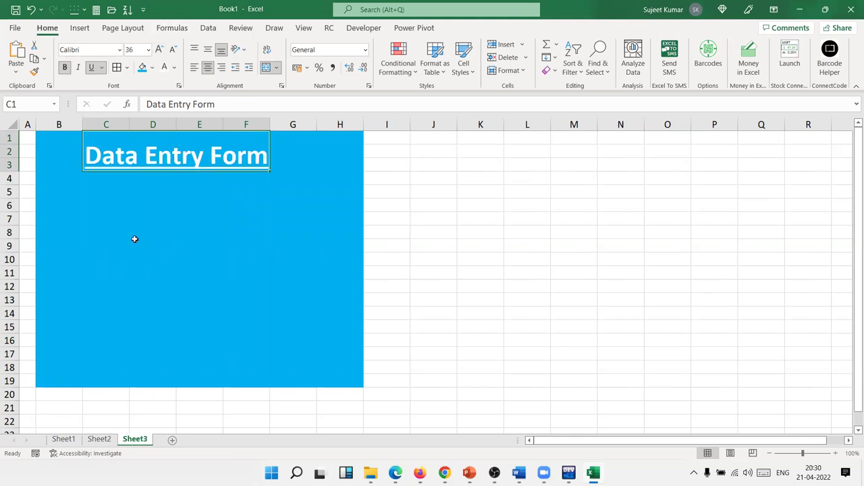
Widen column C, heighten row 5 and fill C5 white as an input box
click(110, 194)
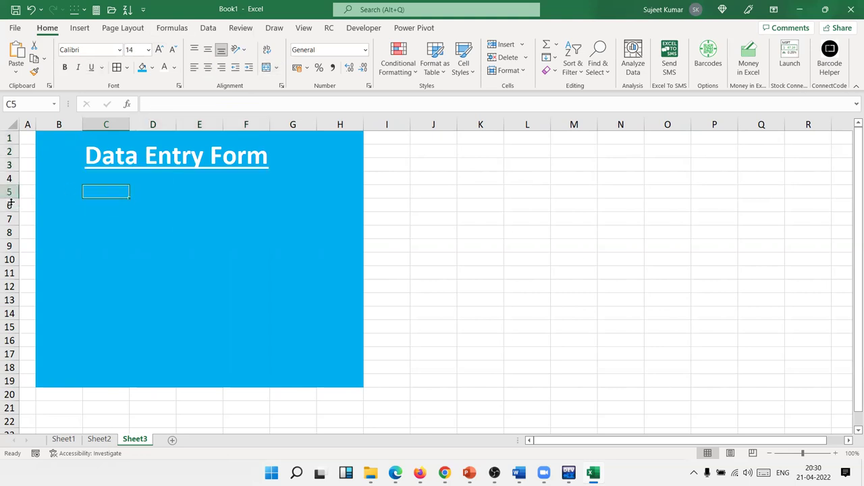
drag(130, 125, 238, 126)
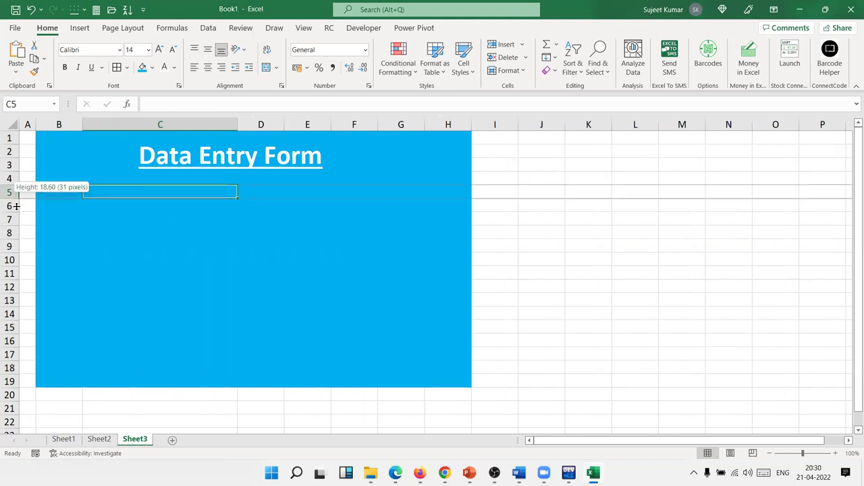
drag(14, 199, 14, 206)
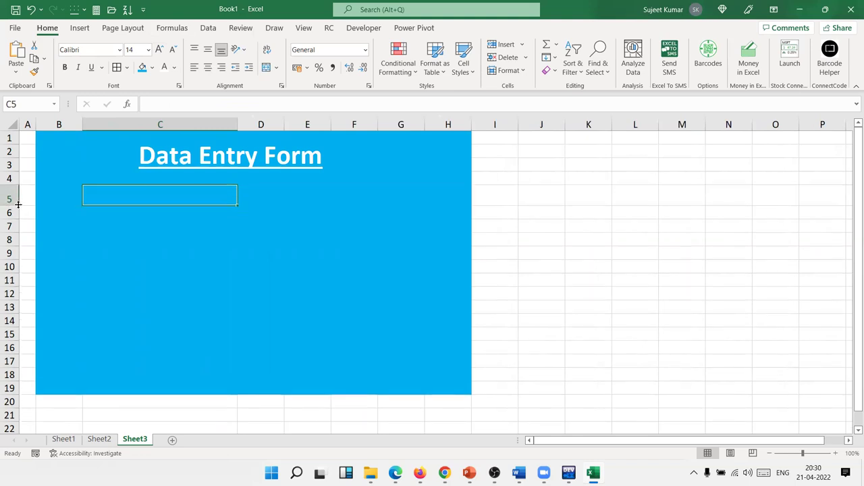
click(152, 68)
click(142, 96)
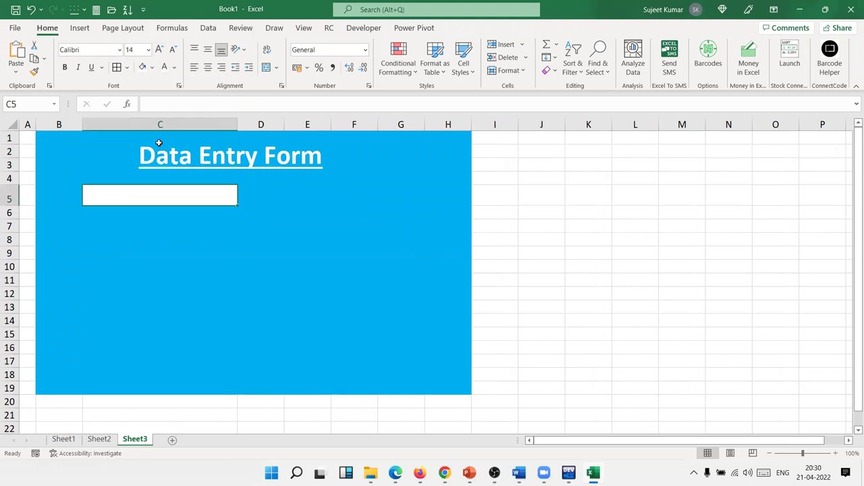
click(229, 270)
Open Format Cells for C5 from its right-click menu
click(207, 194)
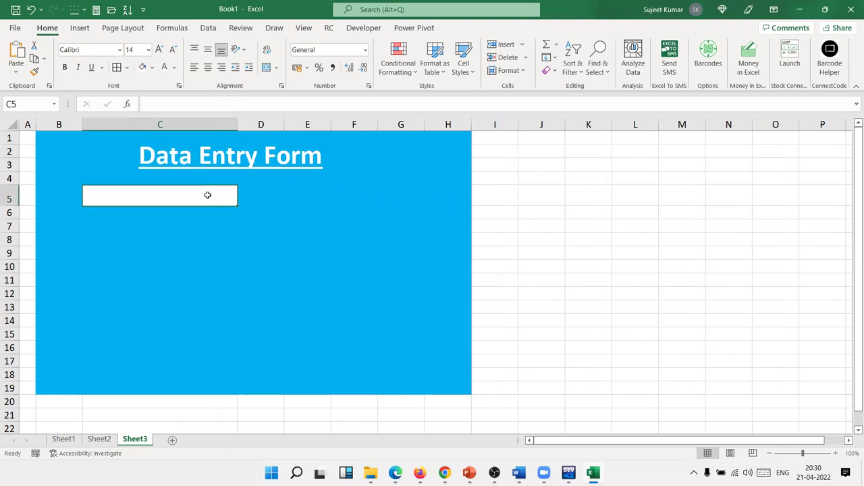
right_click(208, 194)
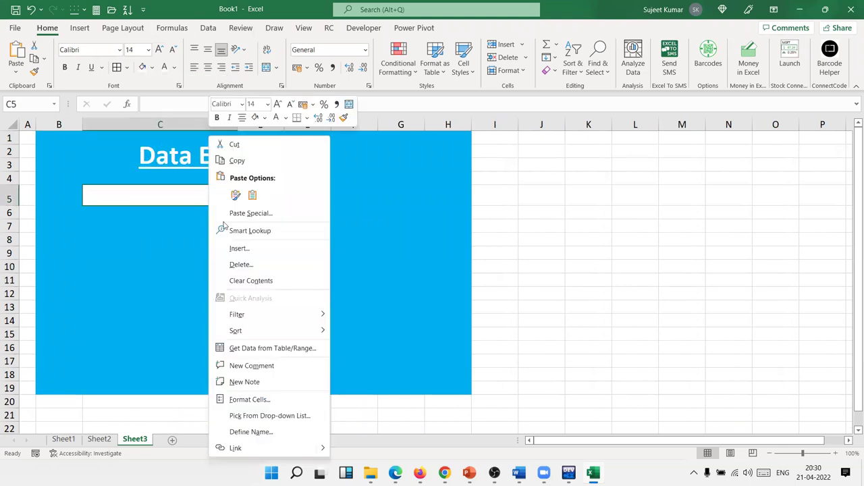
click(254, 400)
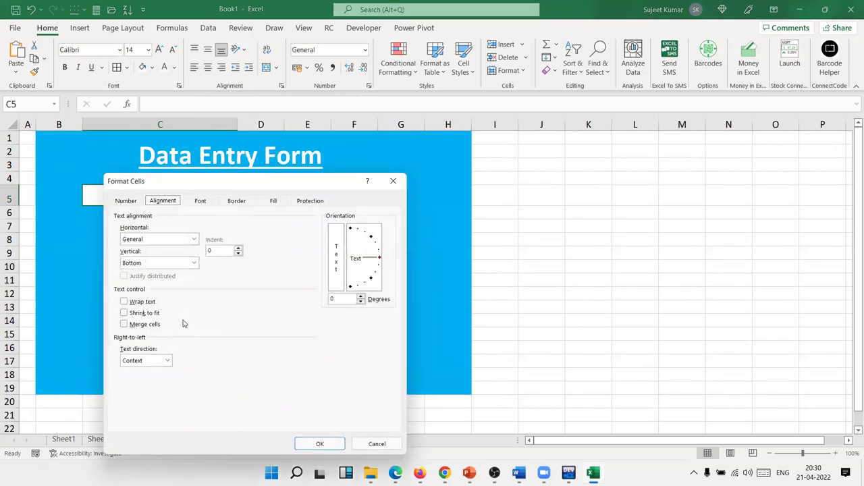
Outline C5 with a light grey double-line border
click(237, 201)
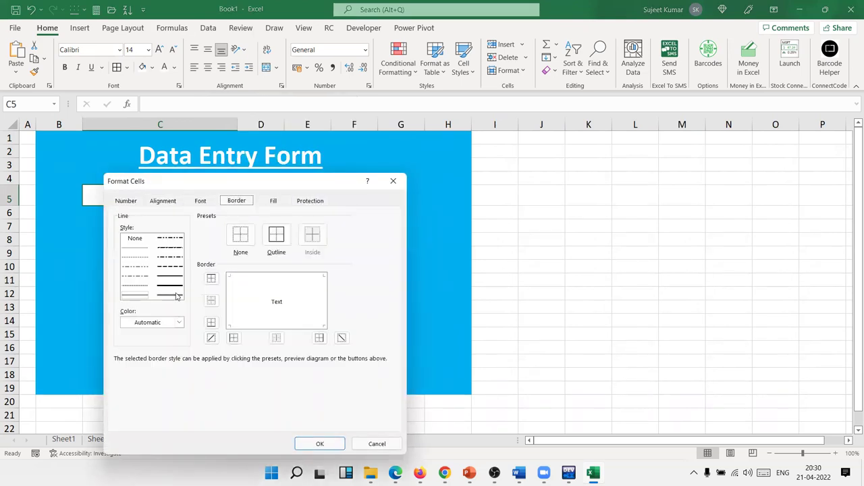
click(146, 324)
click(127, 238)
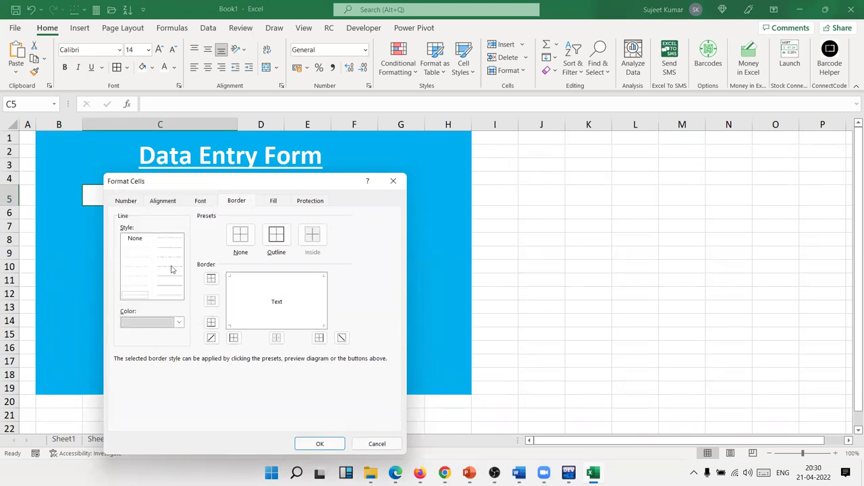
click(173, 286)
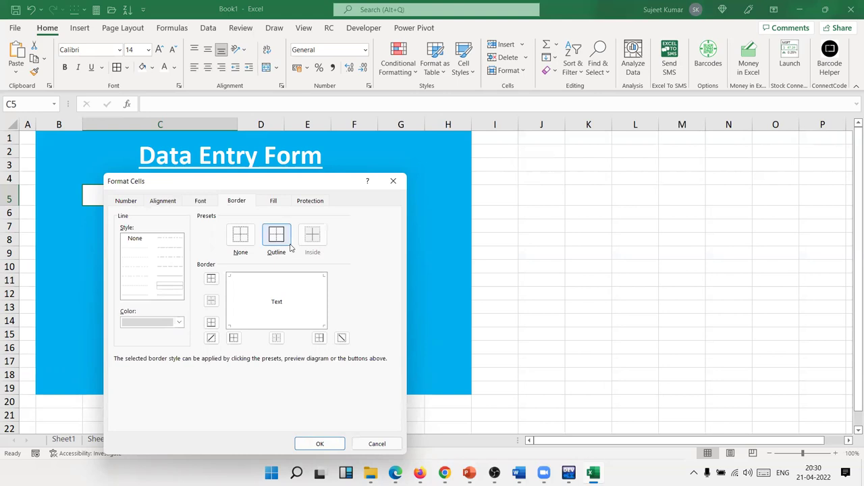
click(282, 242)
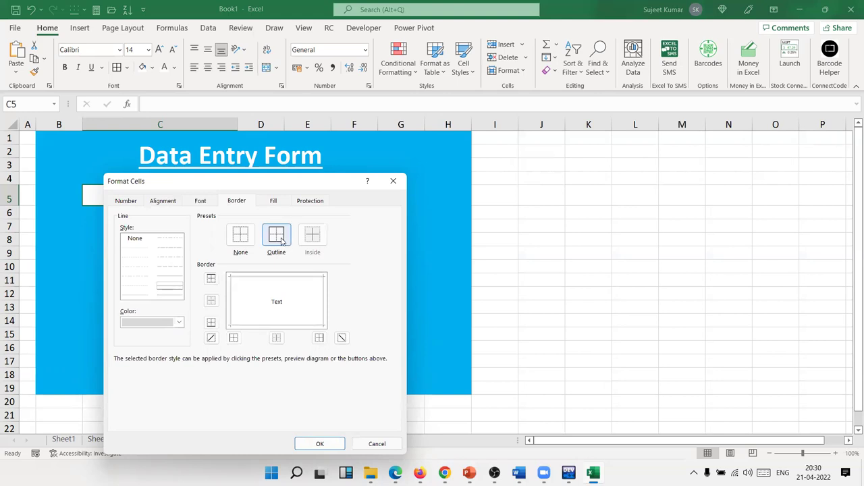
click(320, 444)
click(226, 317)
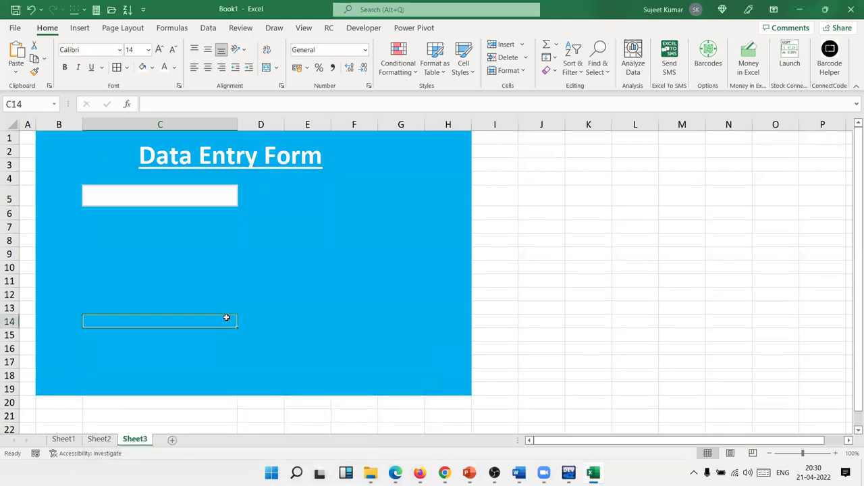
Copy the C5 box into C7 and make row 7 taller
click(213, 203)
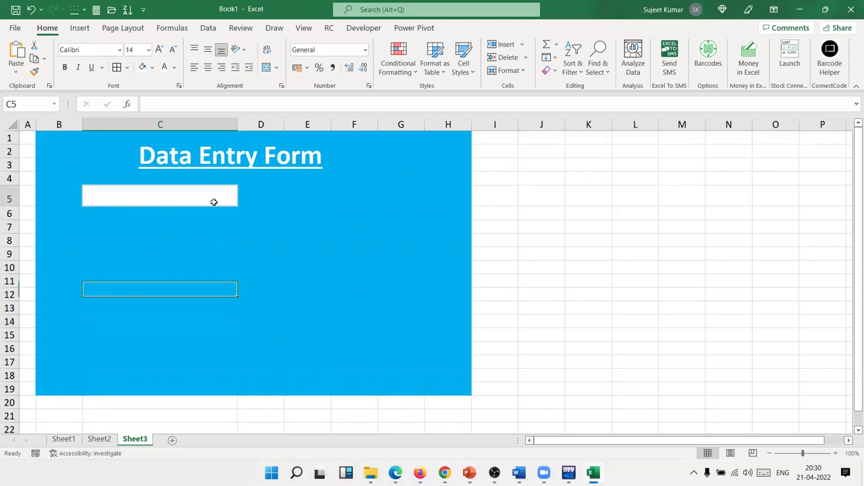
key(ctrl+c)
click(177, 229)
key(Return)
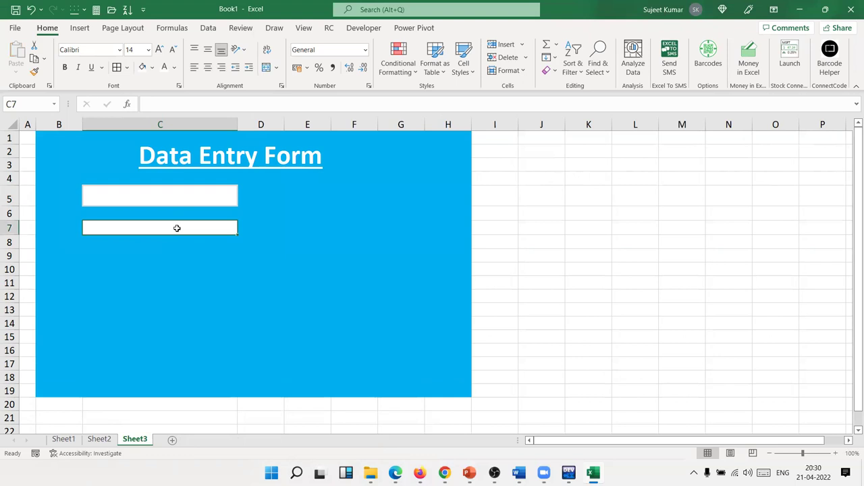
click(172, 261)
drag(9, 235, 10, 242)
click(88, 225)
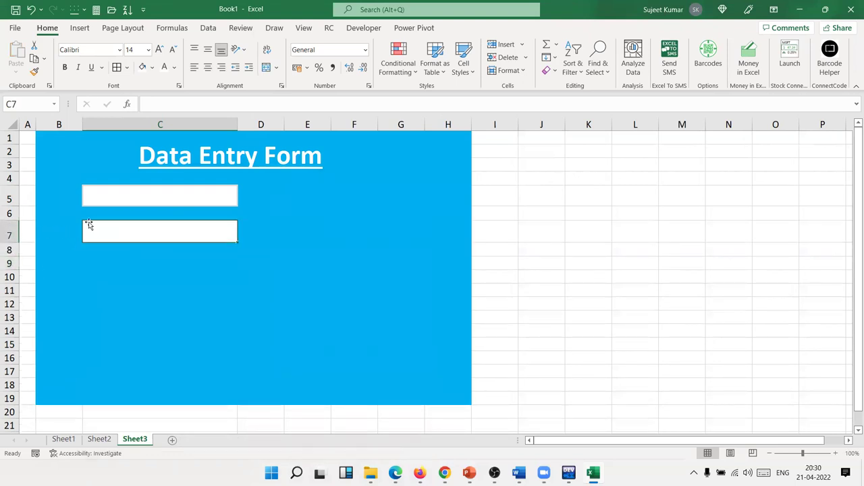
click(75, 192)
drag(112, 234, 90, 221)
Type 'ID' in B5 and 'Password' in B7
click(69, 197)
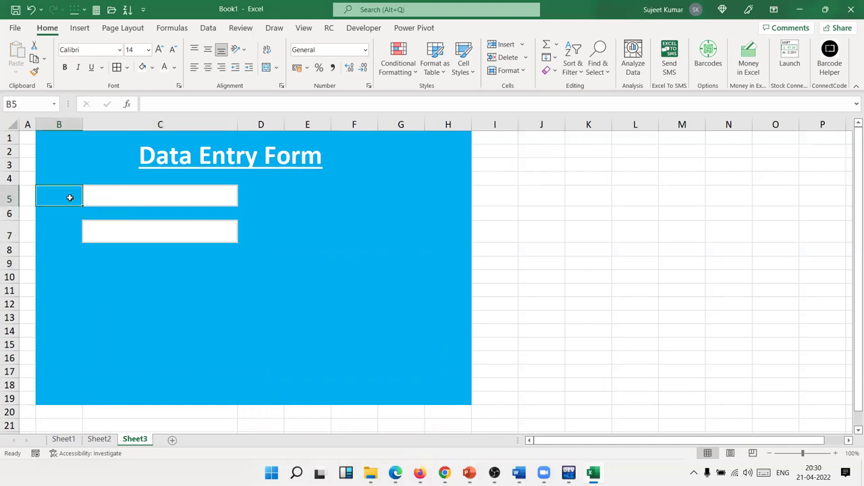
text(ID)
key(Return)
key(Return)
key(Return)
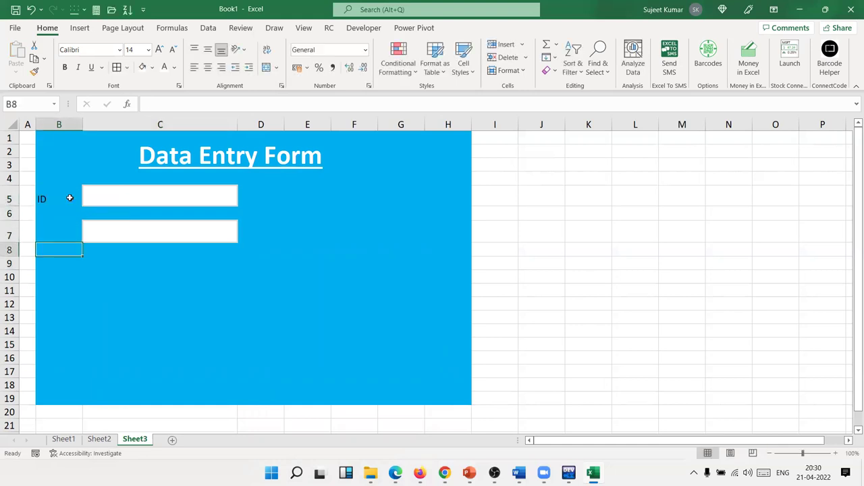
key(Up)
text(PAs)
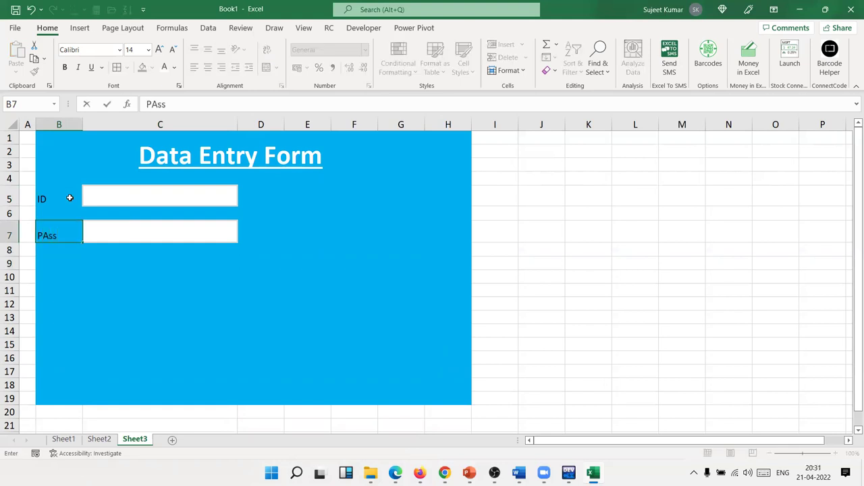
text(rd)
key(Return)
key(Up)
key(Up)
key(Up)
key(Down)
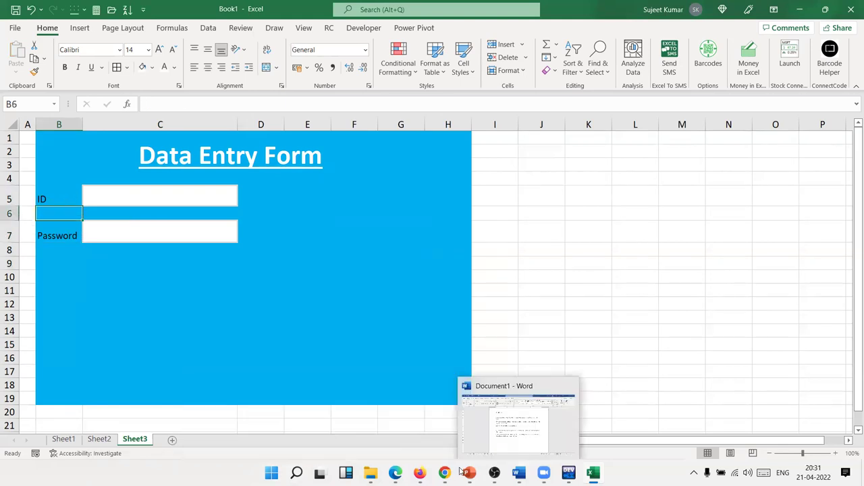
Click through the WhatsApp chat-list search, then Alt+Tab back to Excel
mouse_move(444, 473)
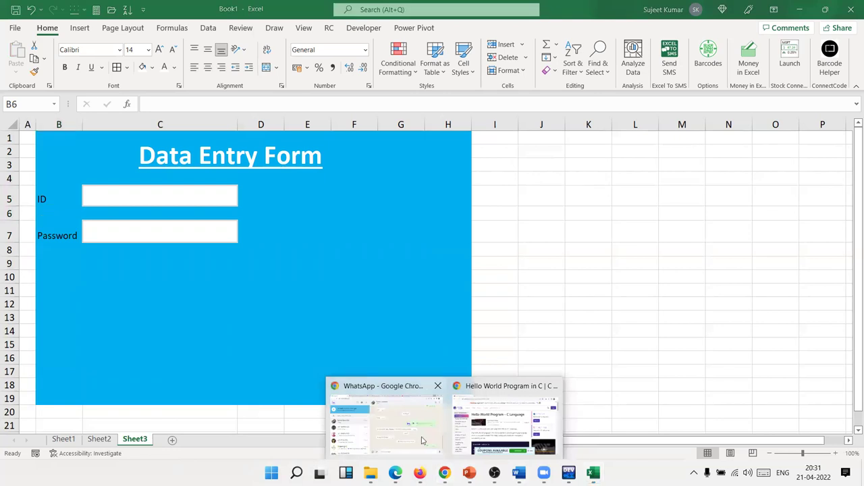
click(422, 439)
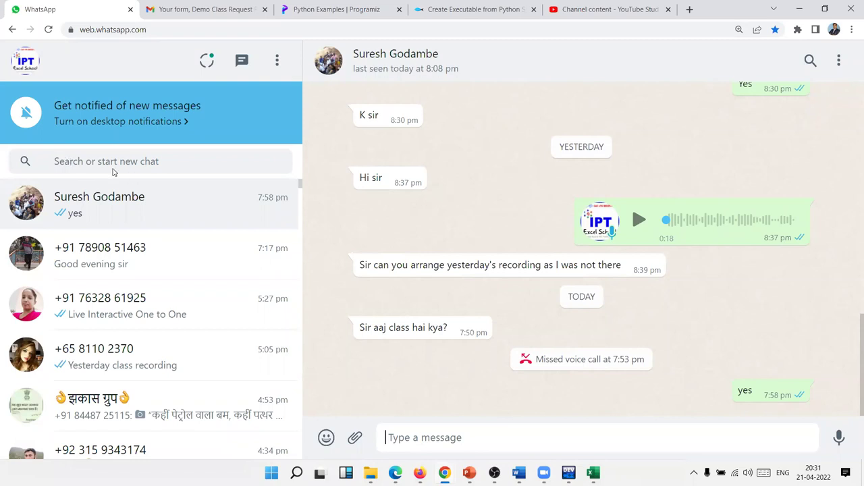
click(92, 167)
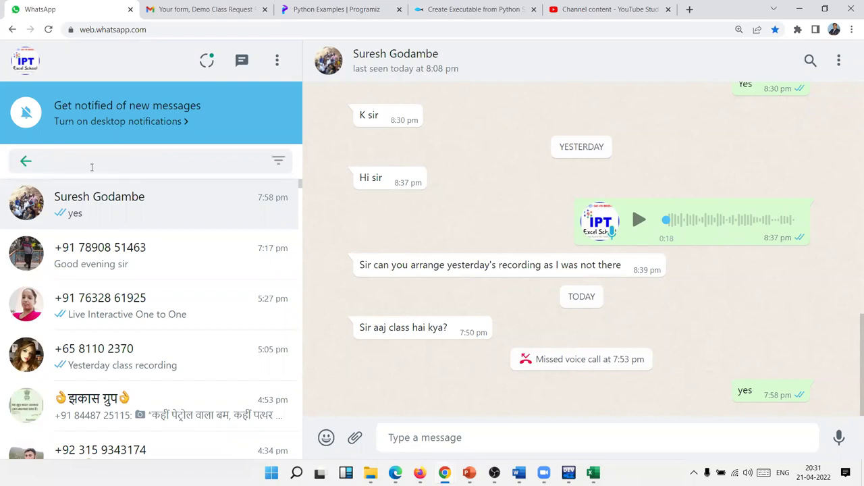
click(466, 226)
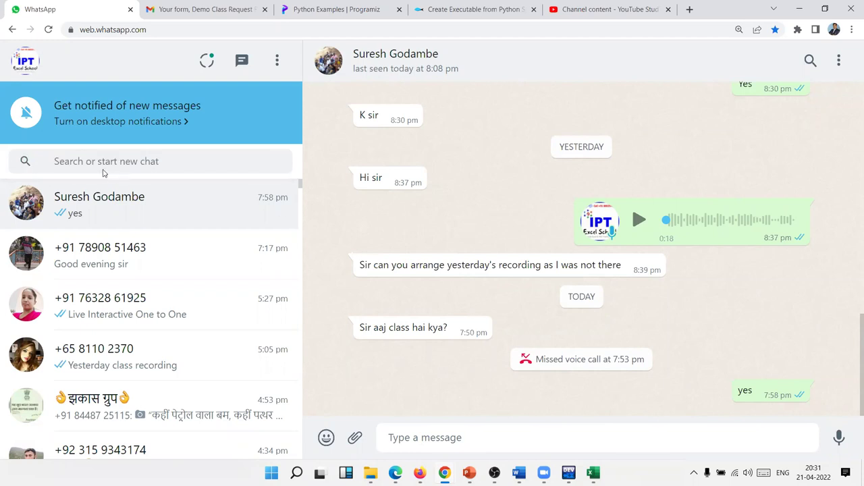
click(104, 167)
click(465, 235)
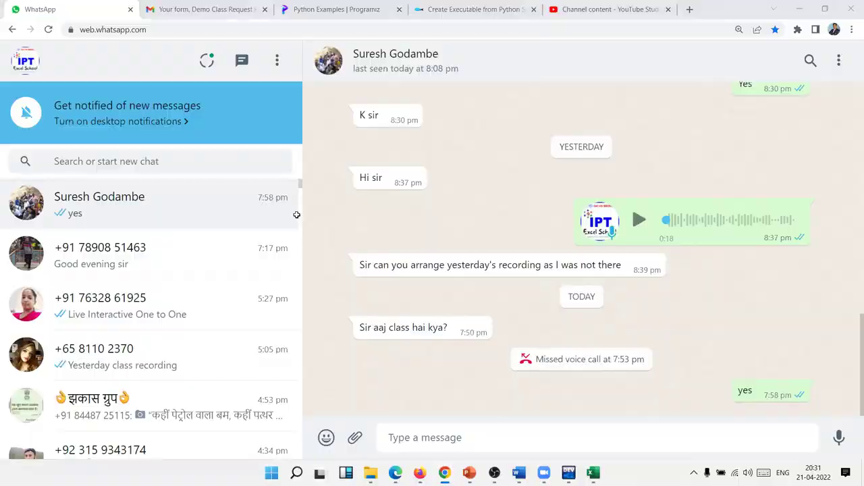
key(alt+Tab)
Enter 'ID' in the C5 input box with Ctrl+Enter
click(119, 199)
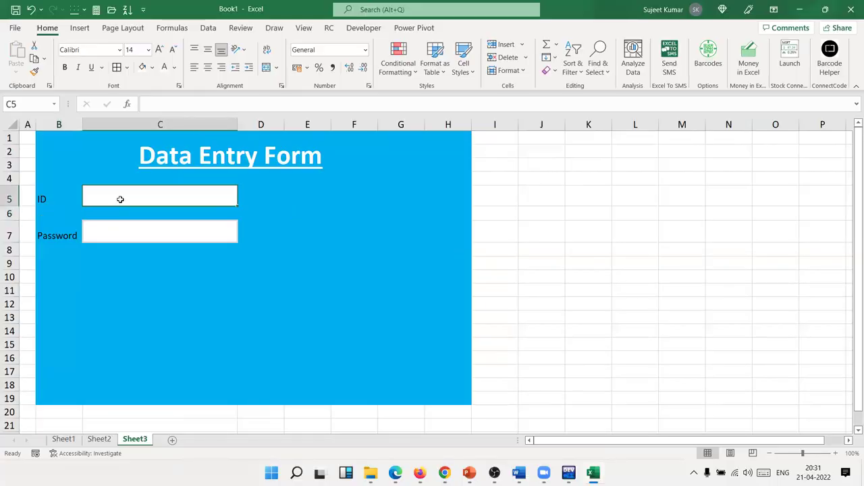
text(ID)
key(ctrl+Return)
key(Left)
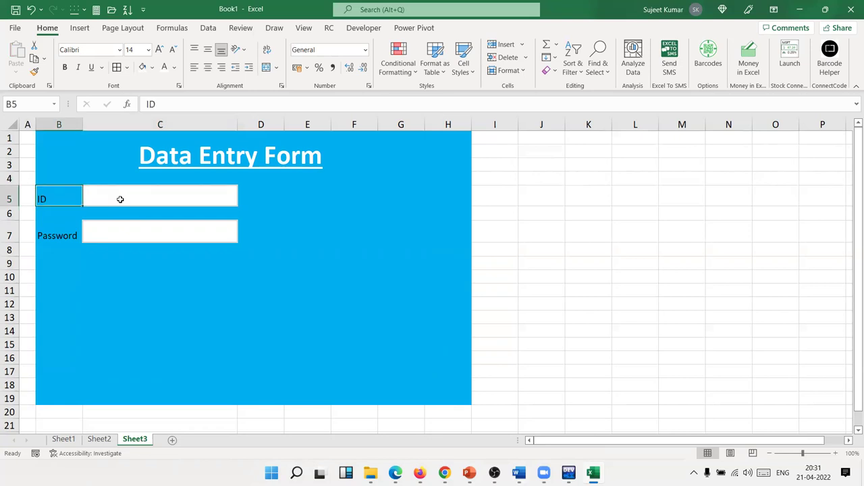
click(120, 199)
text(ID)
key(ctrl+Return)
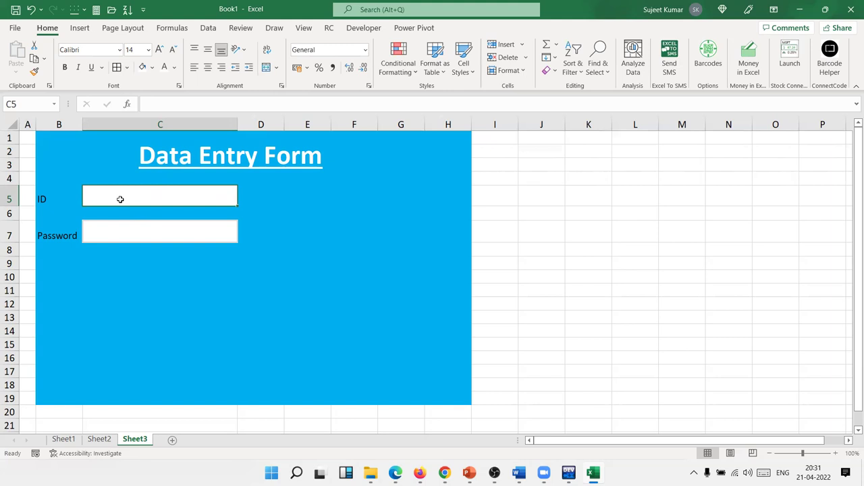
Centre the B5 ID label and colour it light grey
click(56, 198)
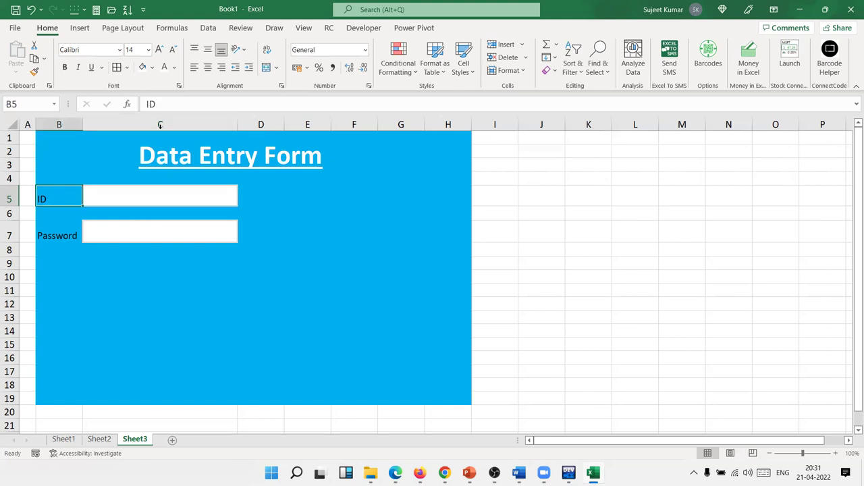
click(208, 68)
click(208, 50)
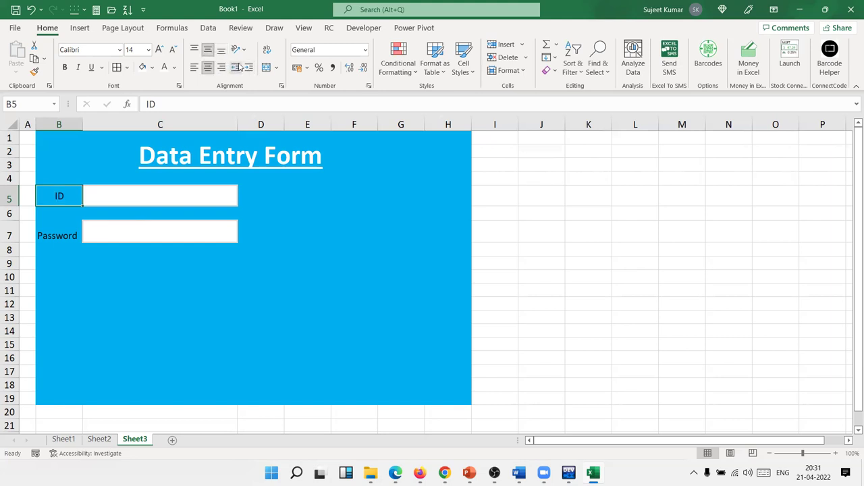
click(165, 68)
click(175, 69)
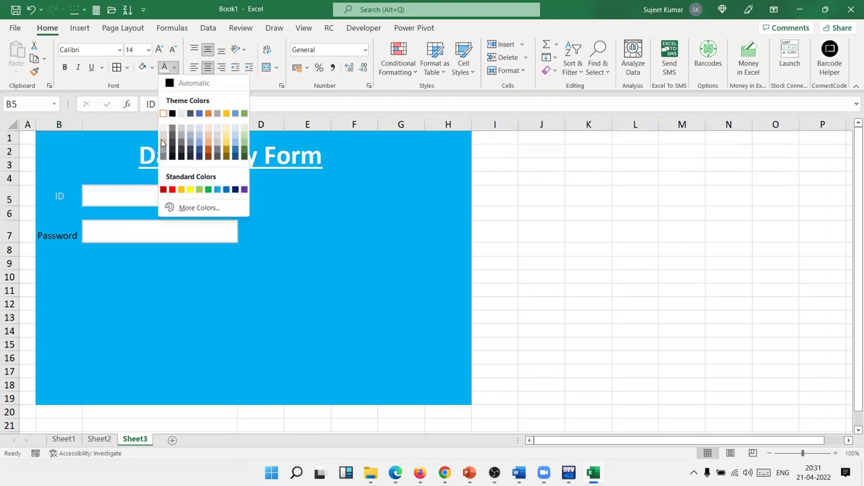
click(162, 144)
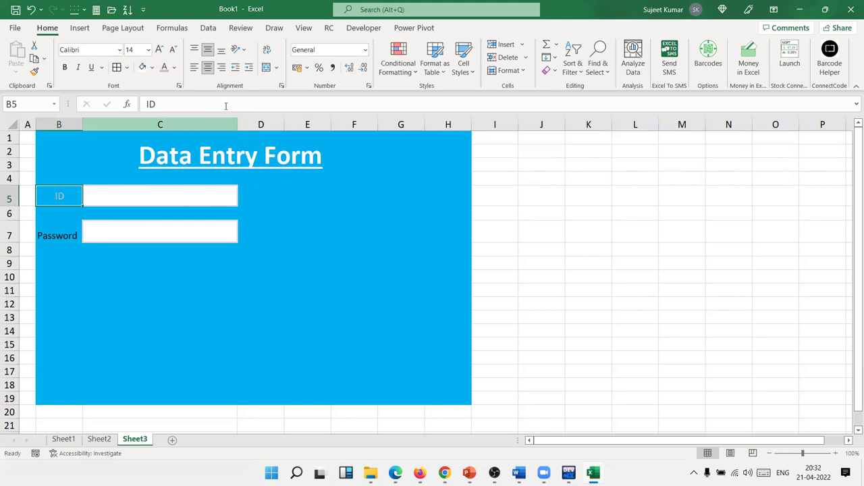
Indent the ID label about seven steps until it sits inside the input box
click(248, 68)
click(248, 68)
click(248, 68)
click(248, 69)
click(248, 68)
click(248, 69)
click(248, 69)
click(248, 68)
click(248, 68)
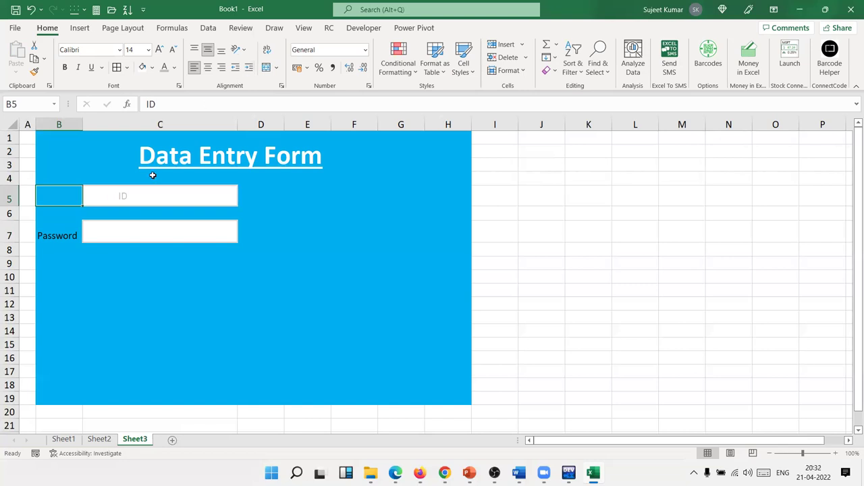
Apply the ID placeholder formatting to Password with Format Painter
click(34, 71)
click(59, 233)
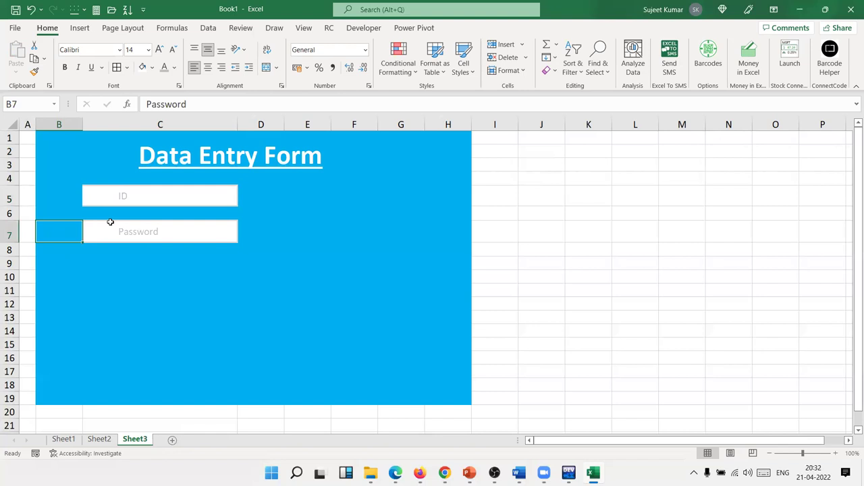
click(292, 251)
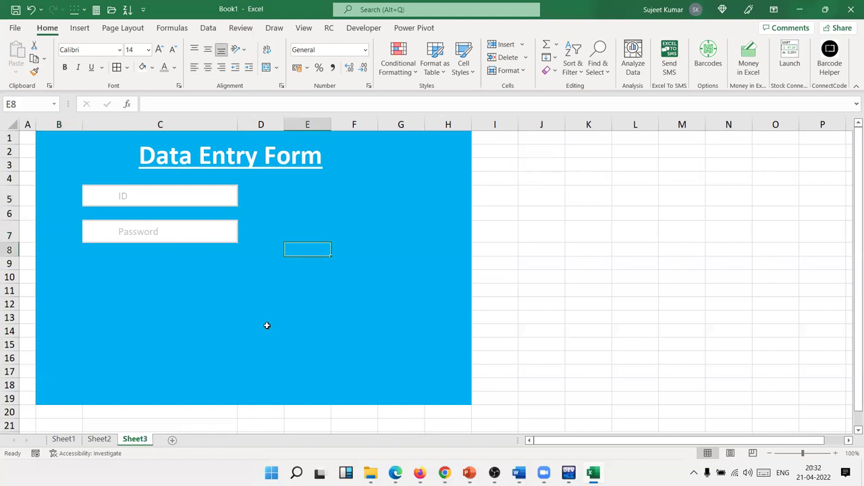
Give the ID box dark bold text and make the Password box bold
click(152, 198)
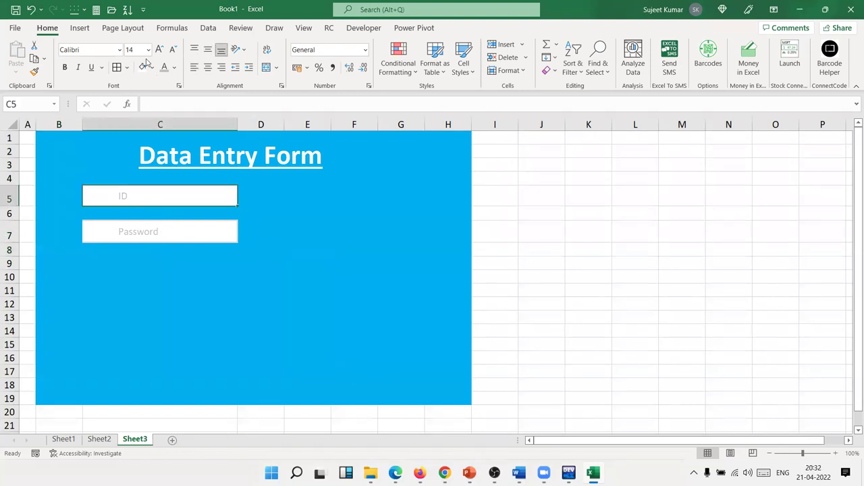
click(174, 69)
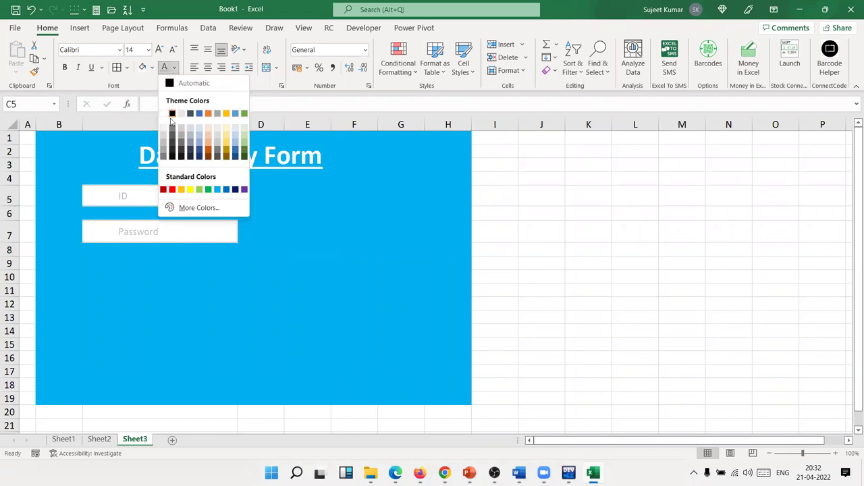
click(171, 114)
click(65, 67)
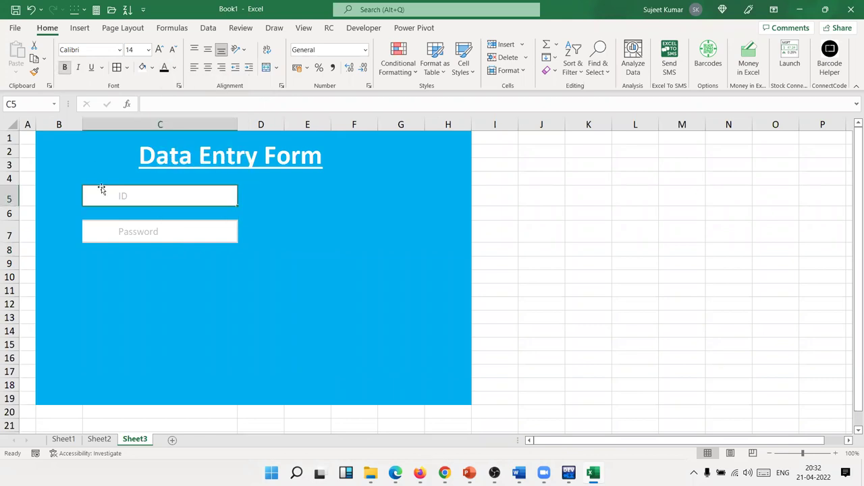
click(132, 232)
click(65, 68)
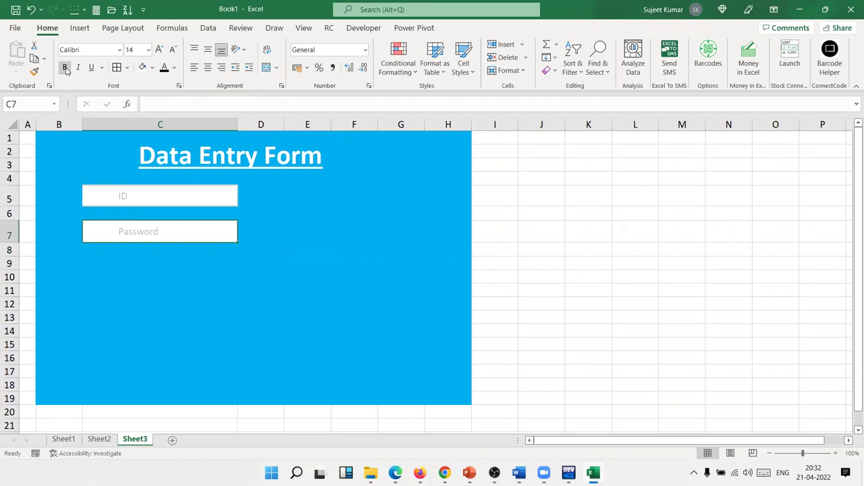
Enter sample ID 12365, then centre both boxes horizontally and vertically
click(130, 197)
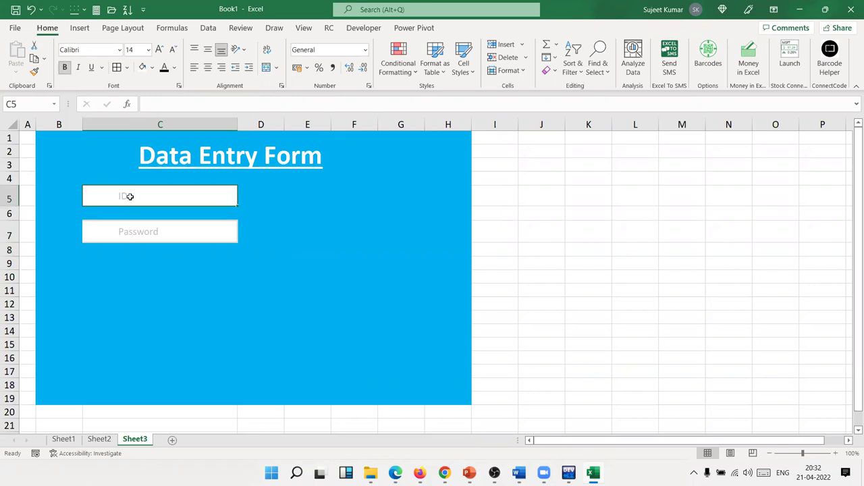
text(12365)
key(Return)
click(130, 196)
click(207, 67)
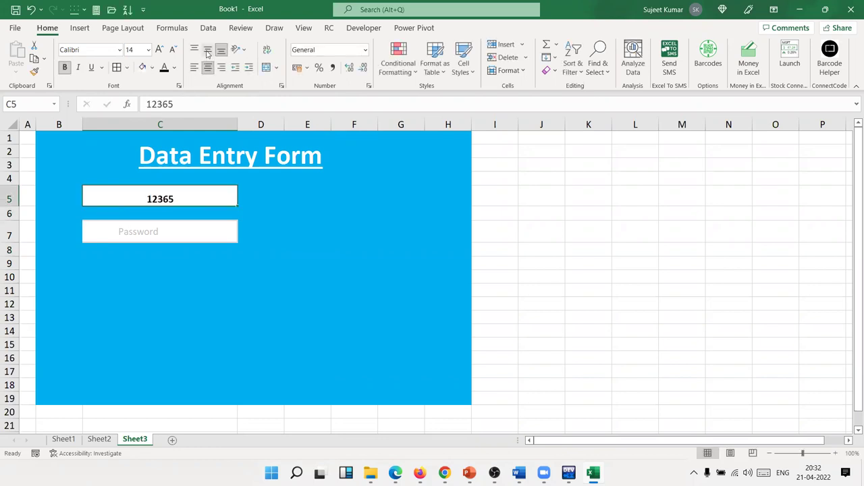
click(207, 49)
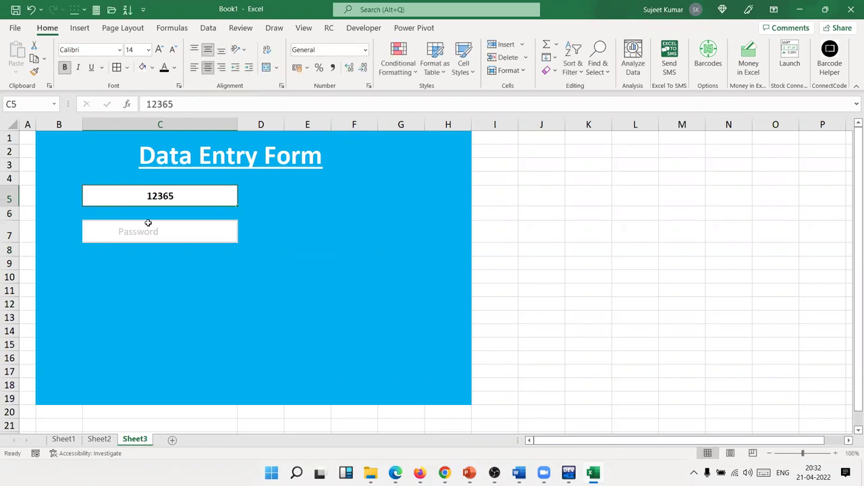
click(146, 223)
click(207, 67)
click(208, 51)
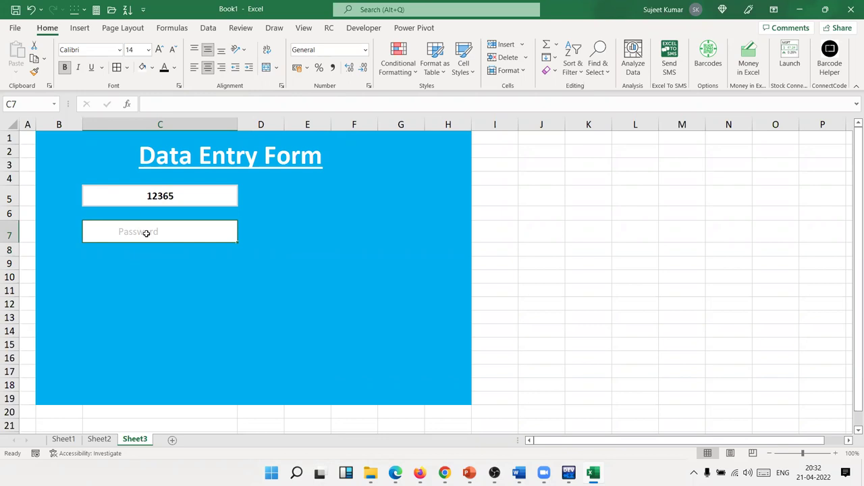
Enter a test password in the Password box, then delete both test entries
double_click(146, 233)
text(plkj)
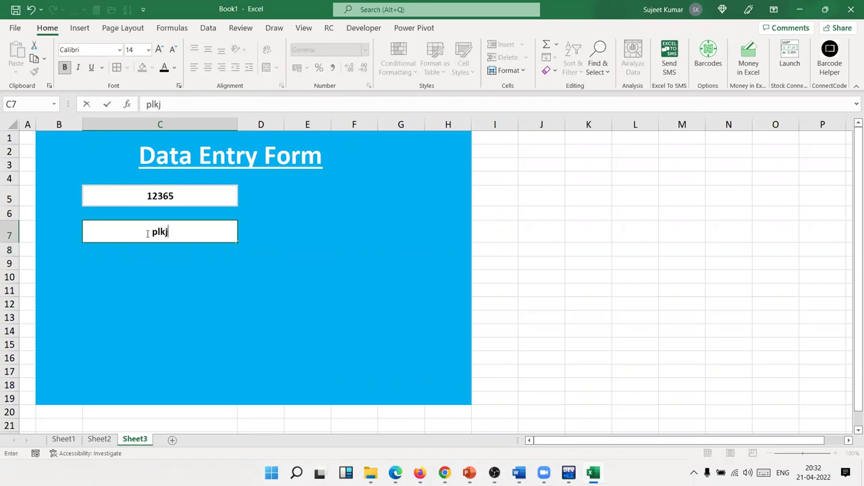
key(Return)
click(146, 233)
key(Delete)
key(Up)
key(Up)
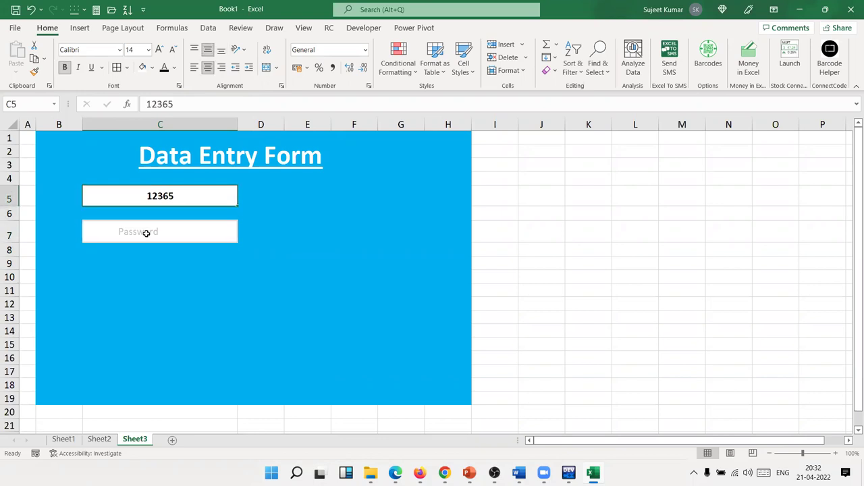
key(Delete)
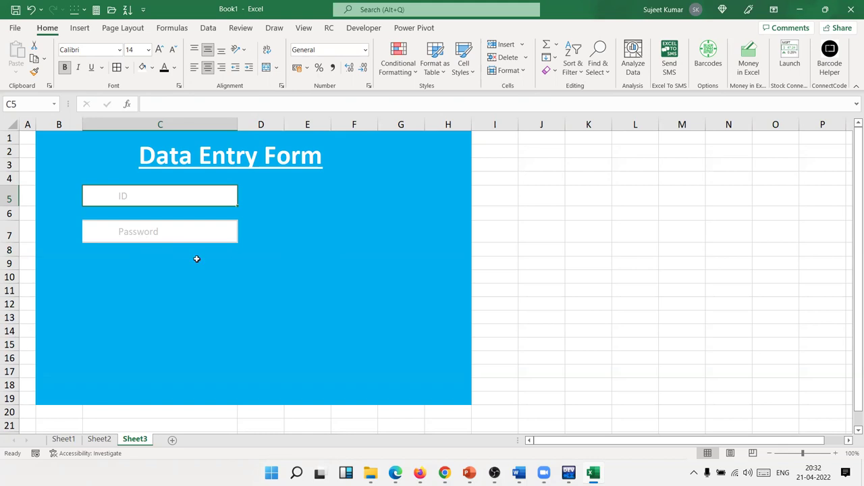
Select K3:L7 and apply Merge Across so each row merges over columns K and L
click(266, 260)
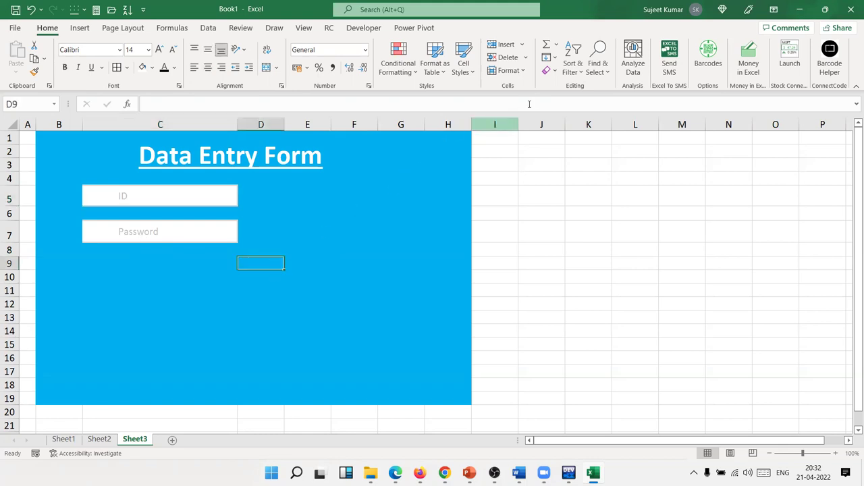
click(588, 192)
drag(582, 165, 638, 233)
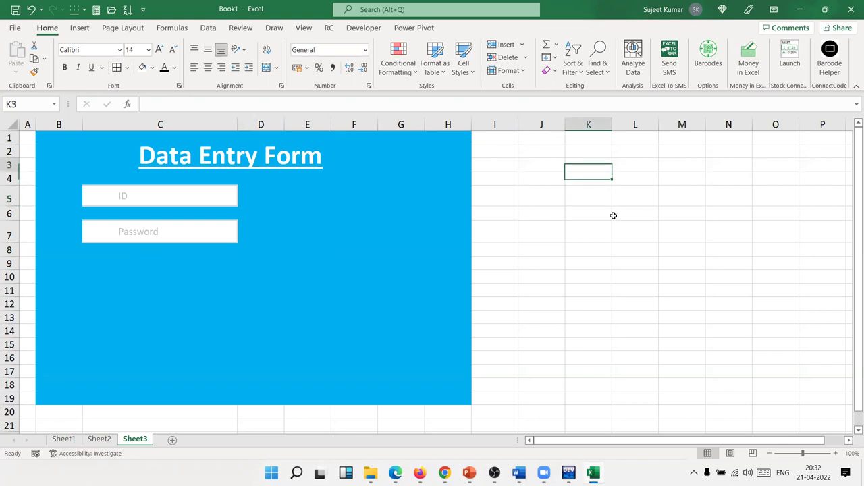
click(266, 67)
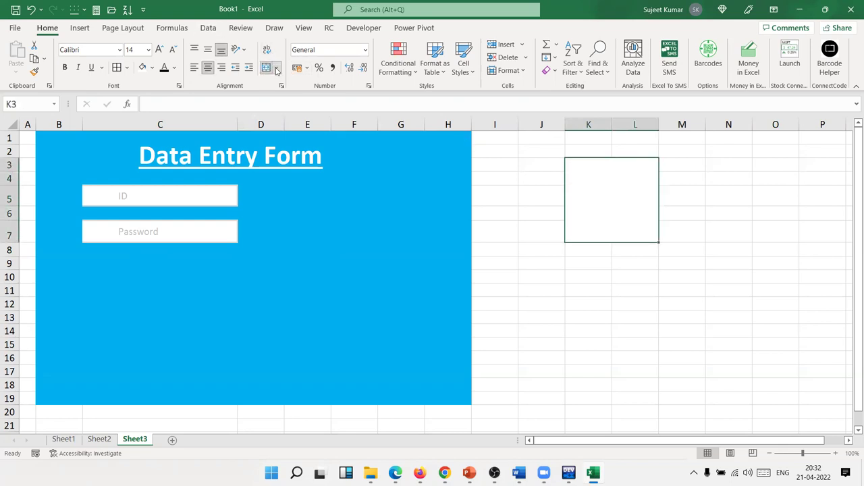
click(277, 68)
click(287, 101)
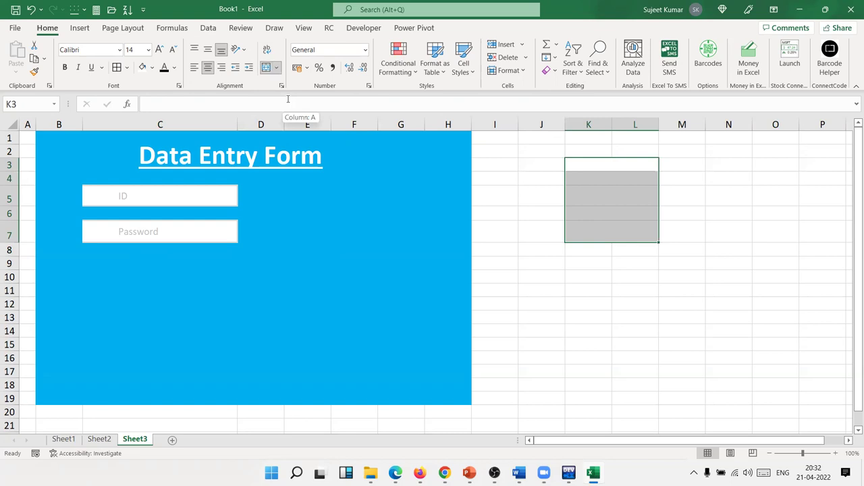
click(657, 287)
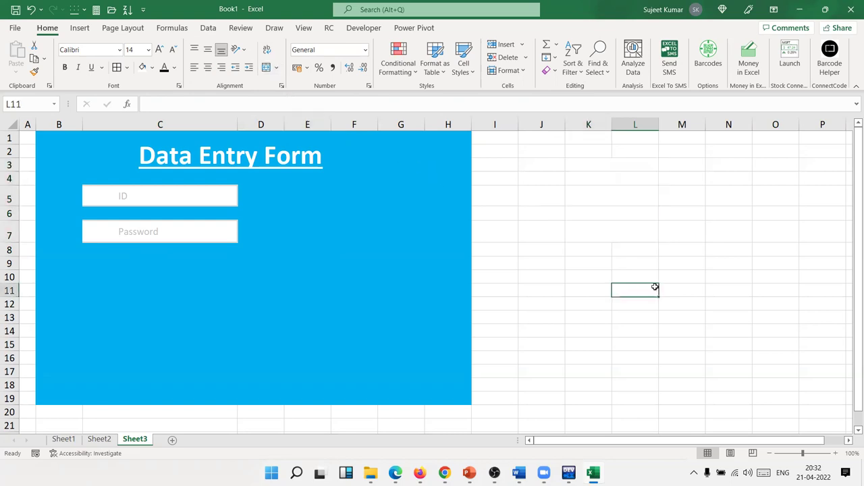
click(603, 277)
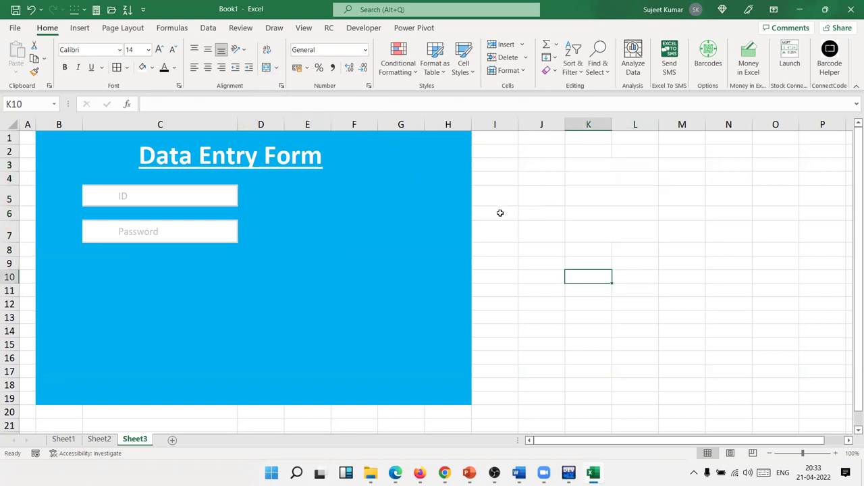
Open the Format Cells dialog, move it aside, then close it
click(369, 86)
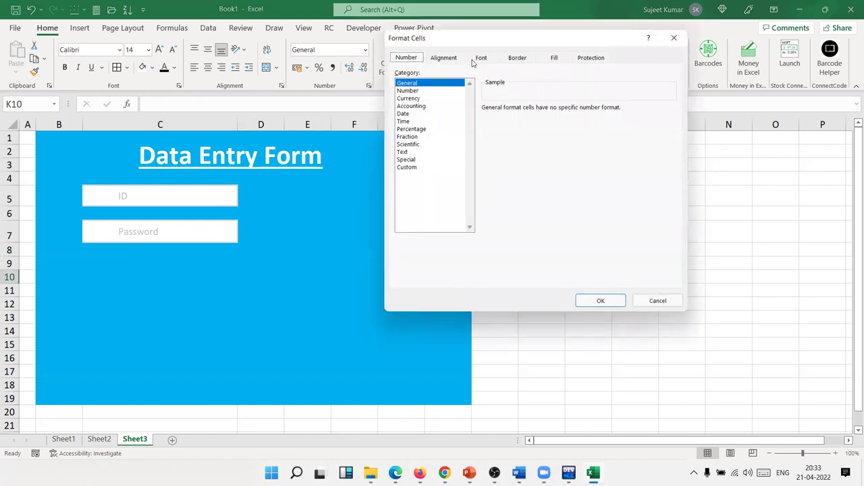
drag(454, 44, 430, 148)
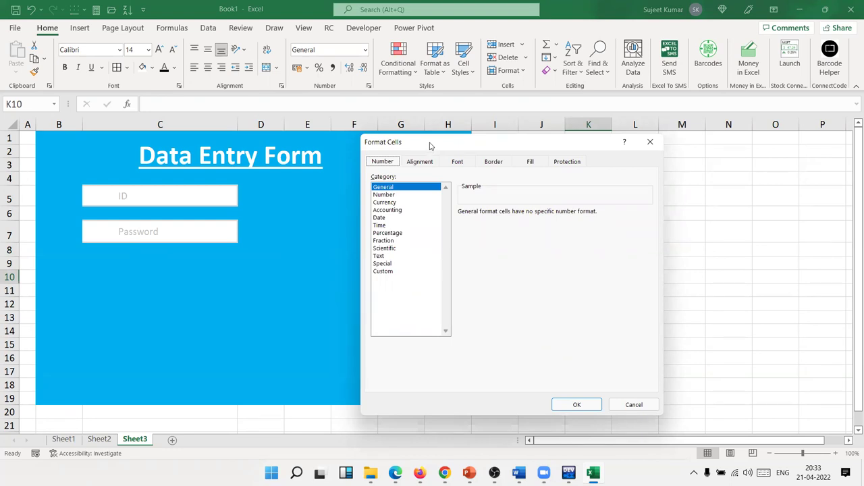
click(653, 144)
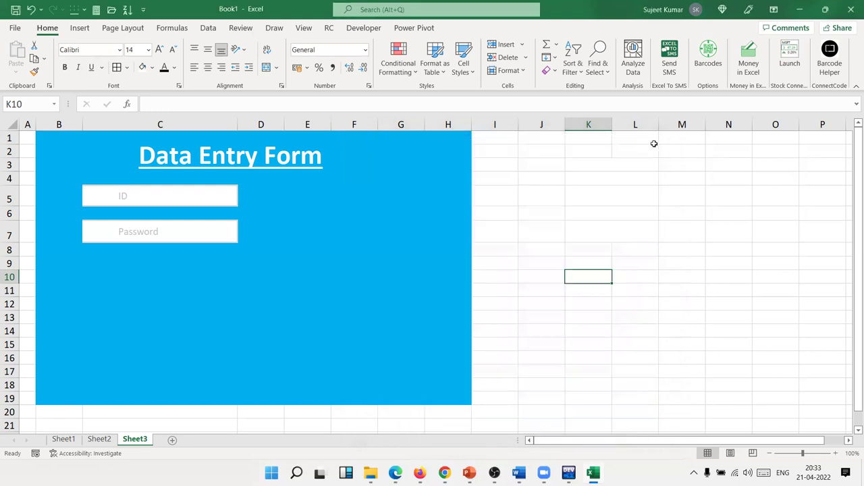